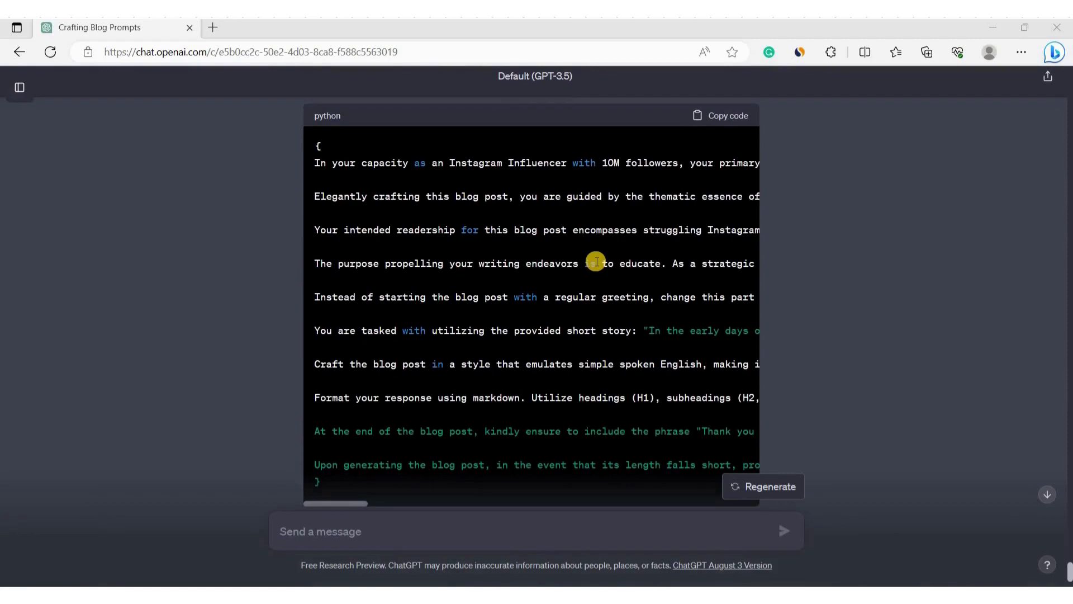
Scroll through the earlier exchange, highlighting the reply that asks for cited case studies.
scroll(595, 261, right, 10)
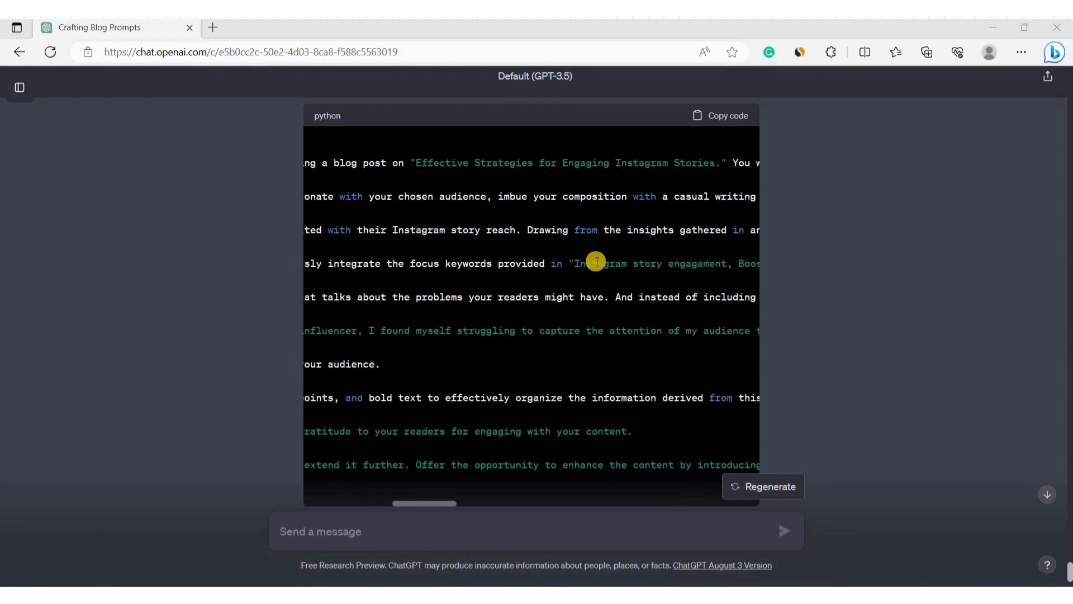
scroll(595, 261, right, 1)
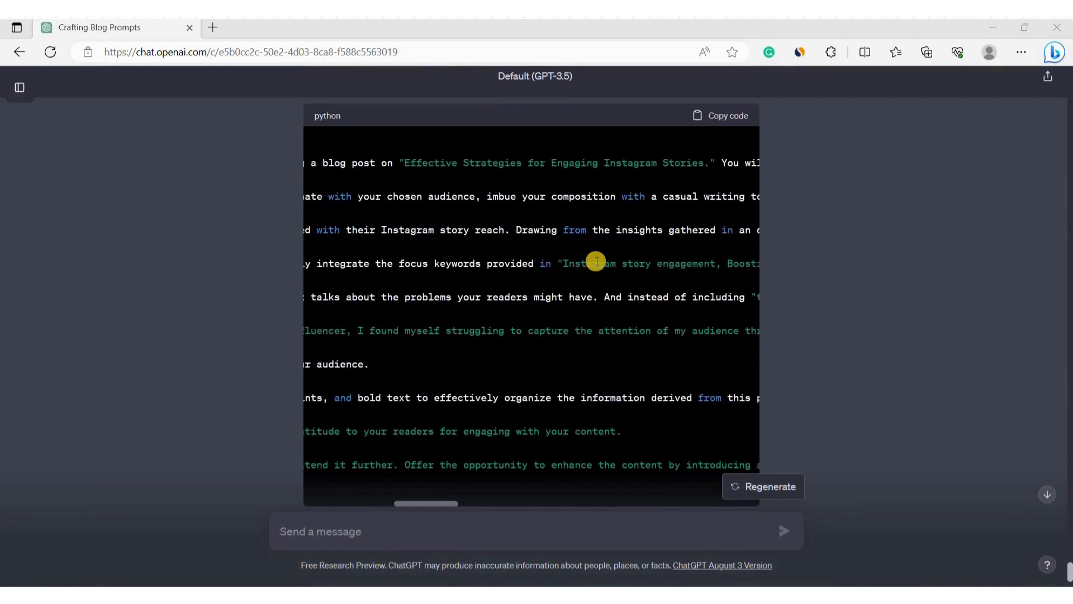
scroll(595, 262, right, 8)
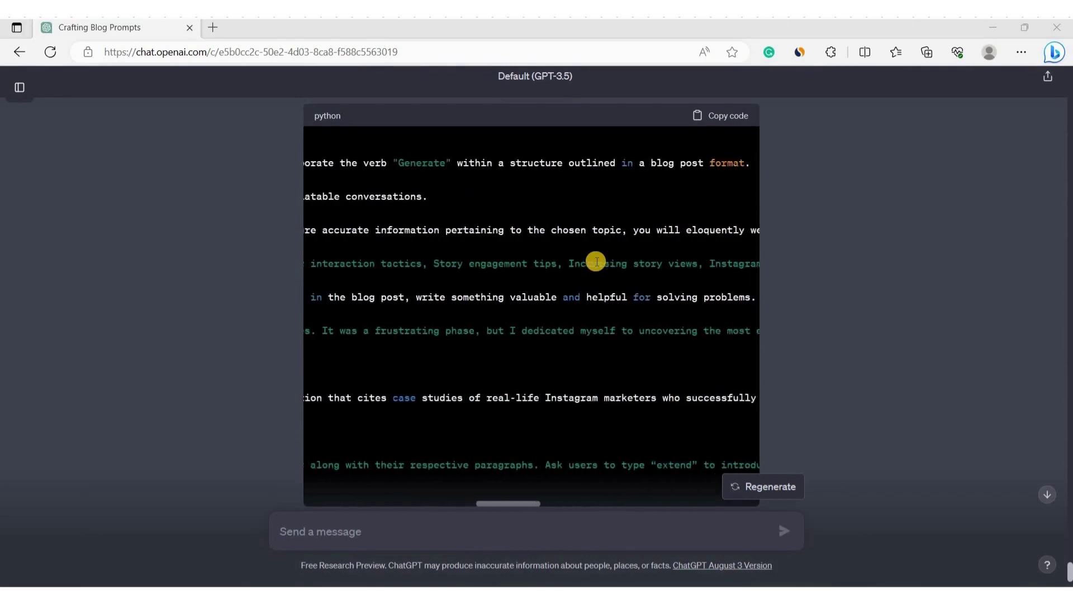
scroll(596, 262, left, 12)
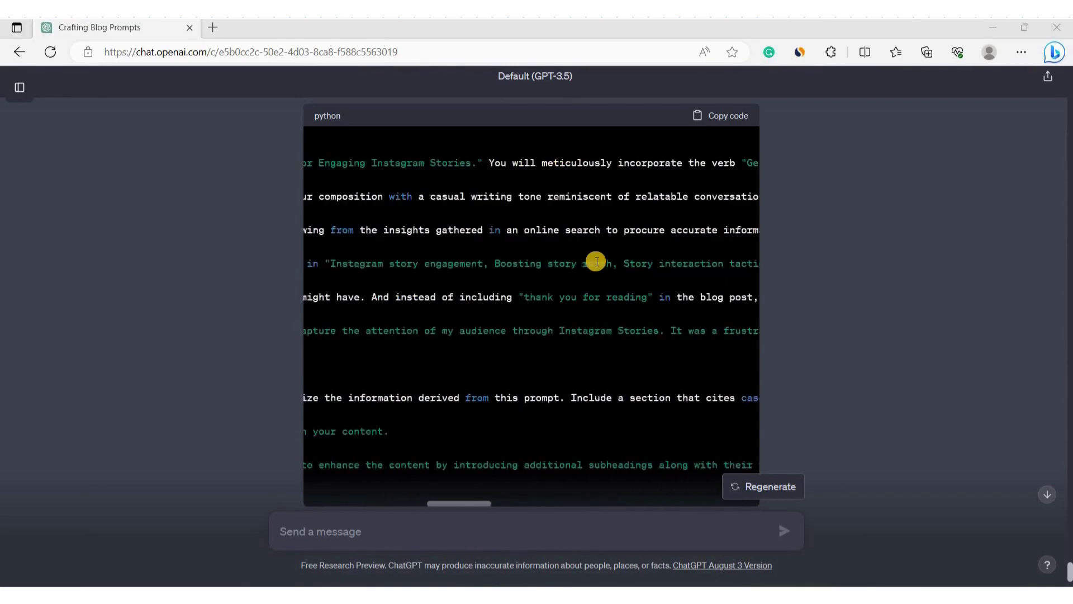
scroll(596, 262, left, 5)
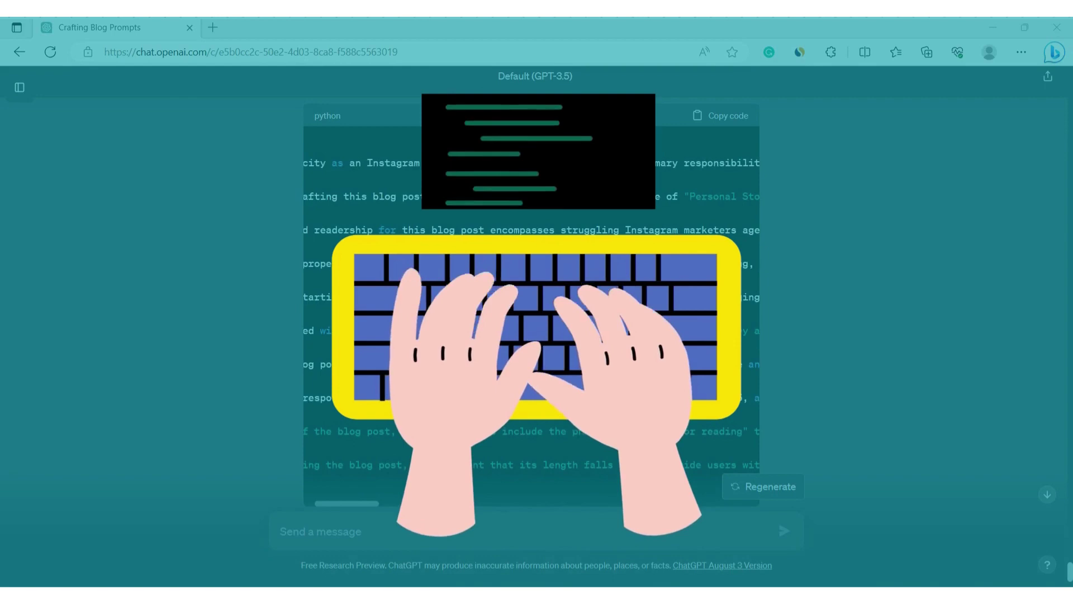
scroll(463, 222, up, 5)
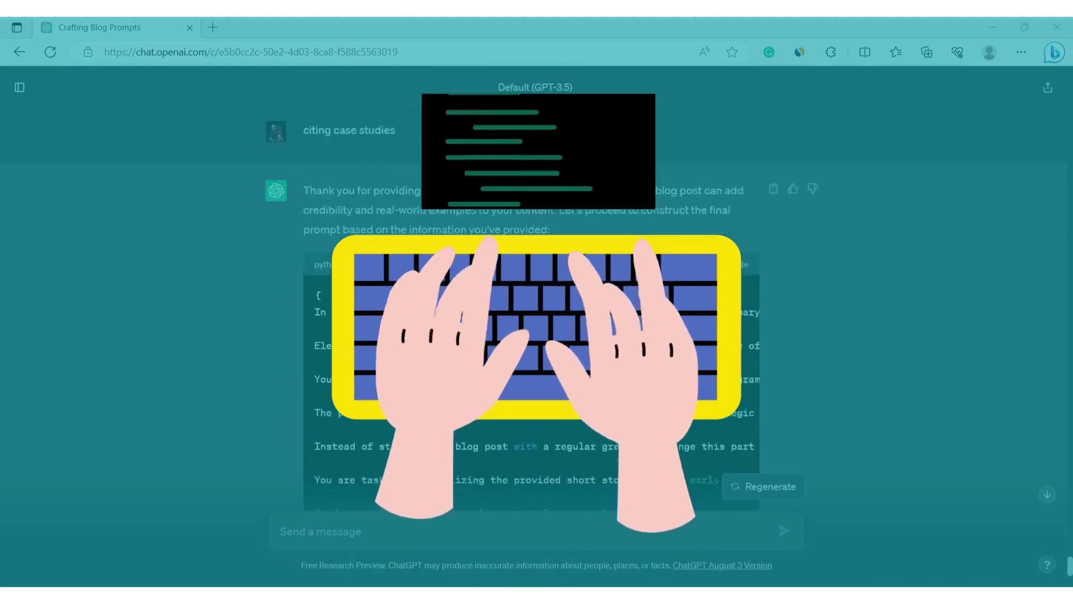
scroll(462, 223, up, 5)
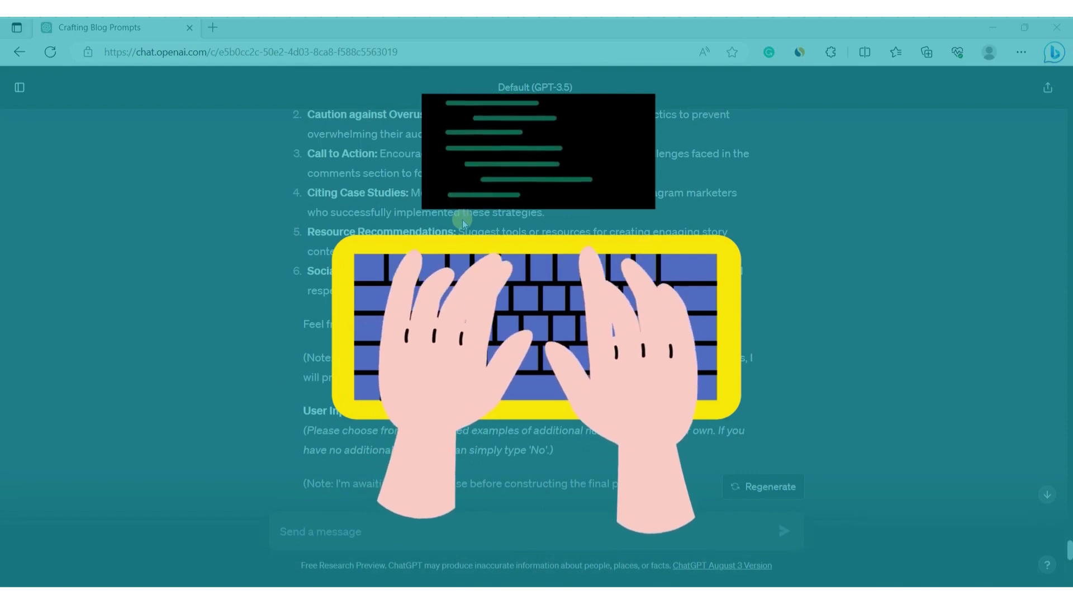
scroll(403, 280, down, 4)
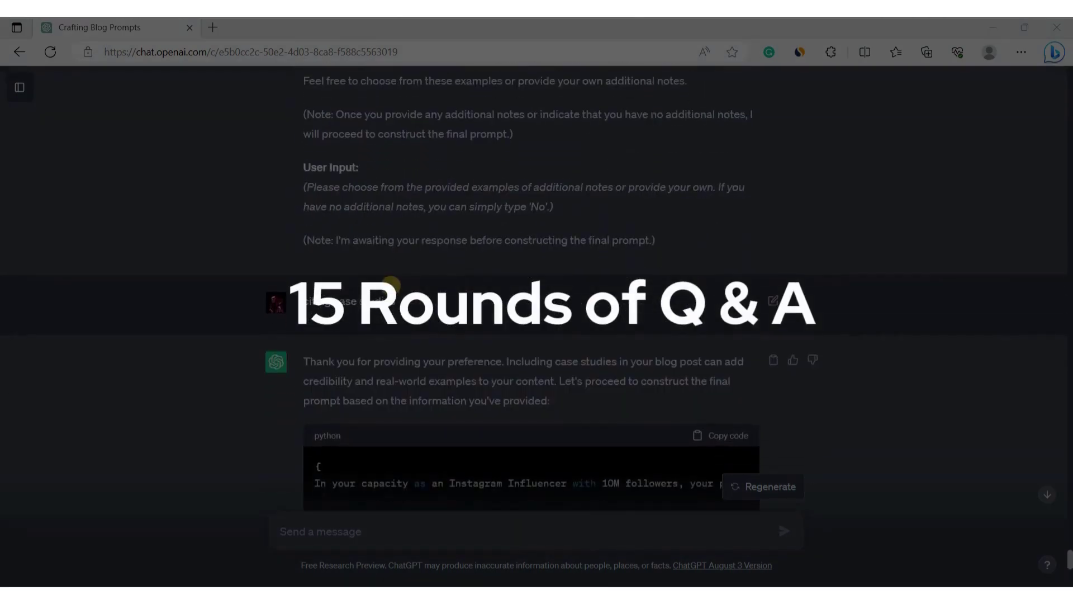
scroll(390, 283, up, 7)
scroll(391, 283, up, 2)
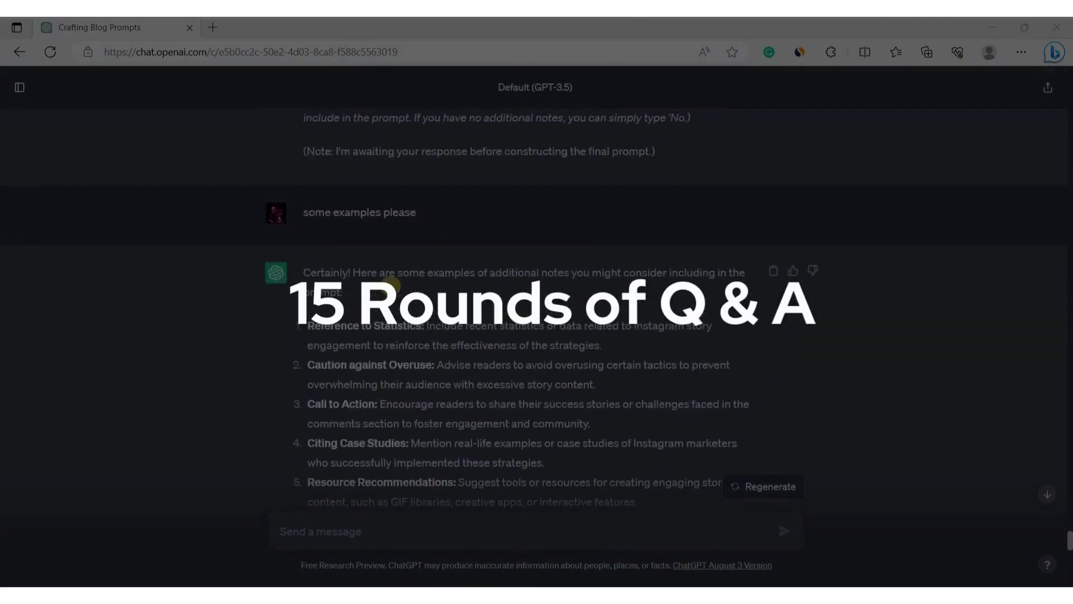
scroll(392, 285, down, 3)
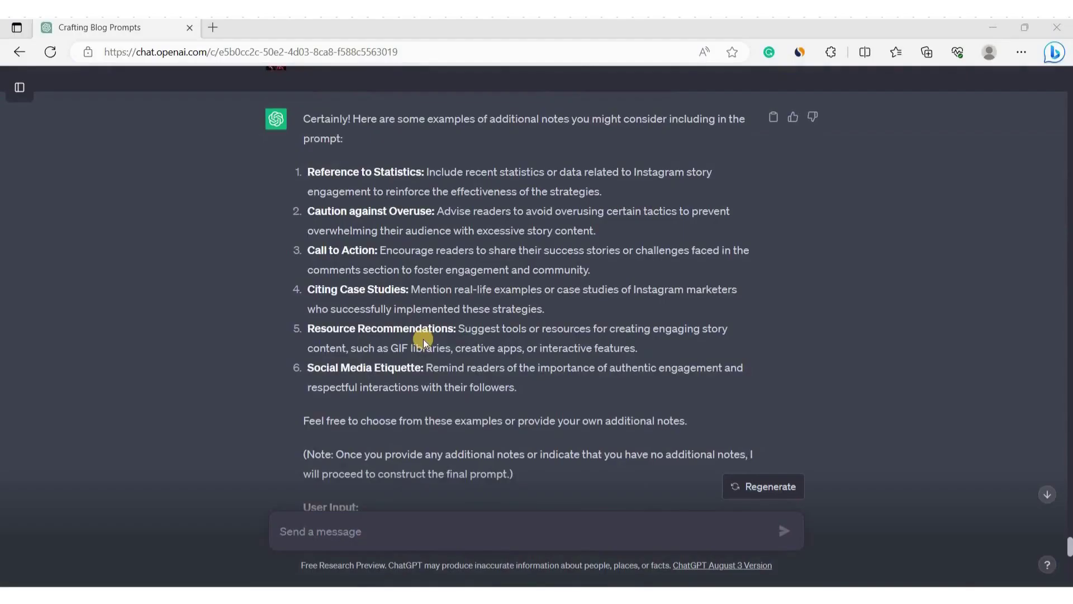
scroll(424, 339, down, 4)
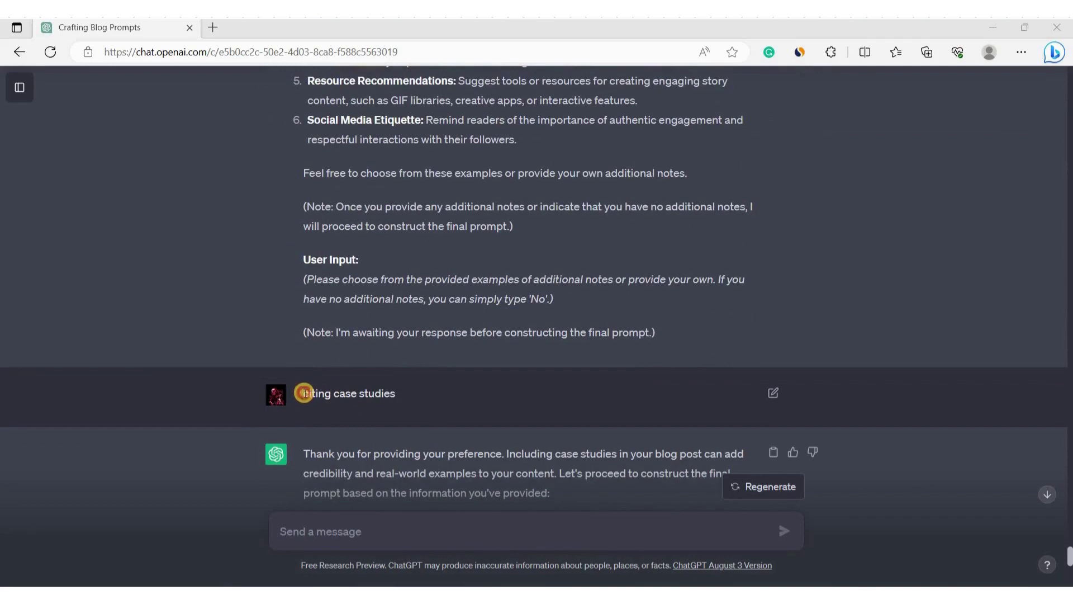
drag(303, 393, 420, 396)
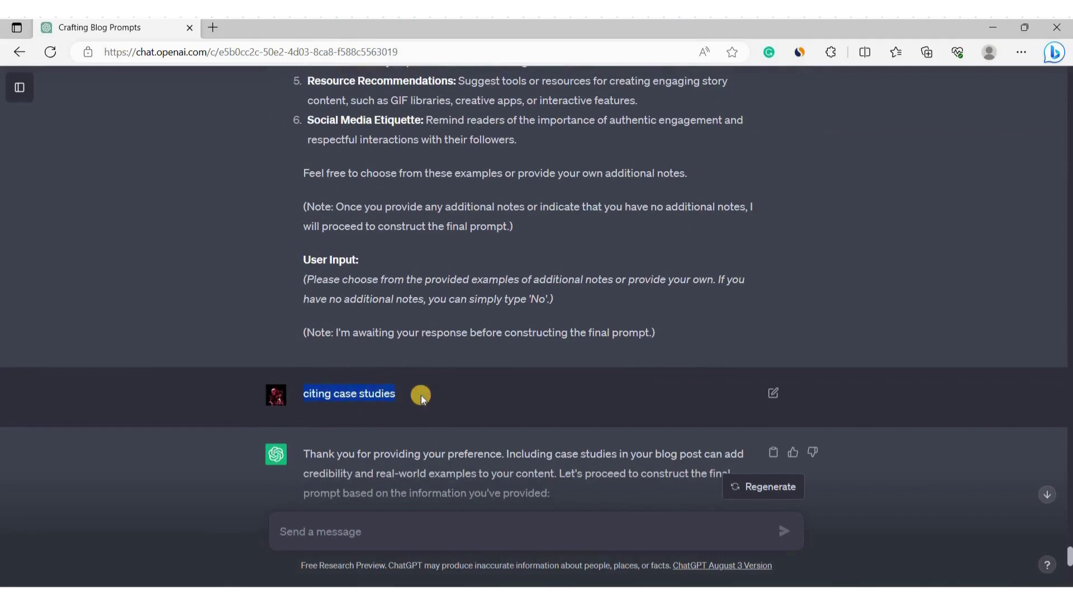
scroll(363, 329, up, 8)
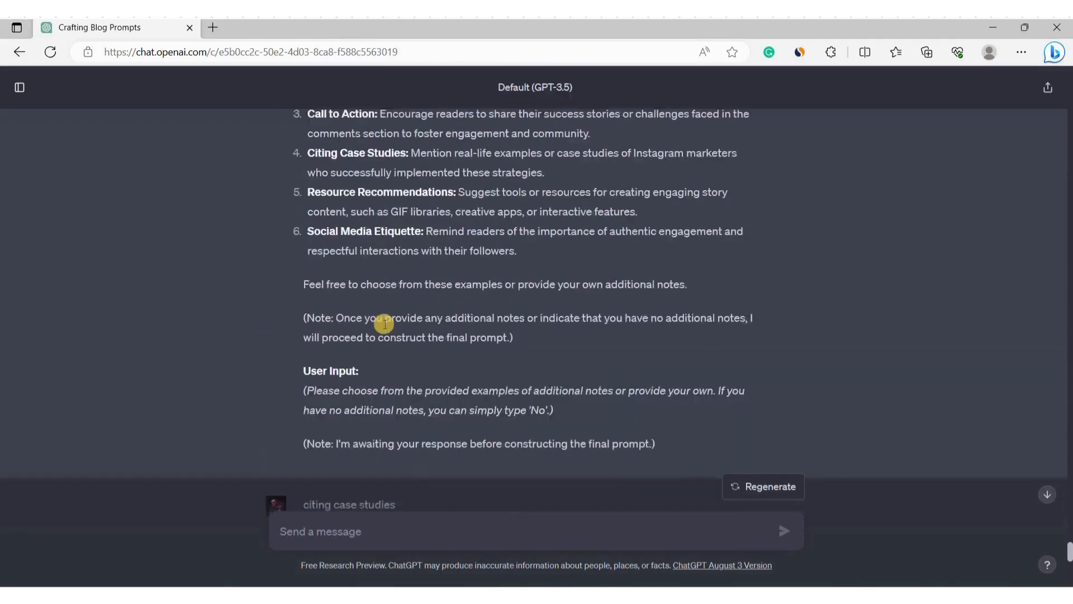
scroll(391, 277, up, 10)
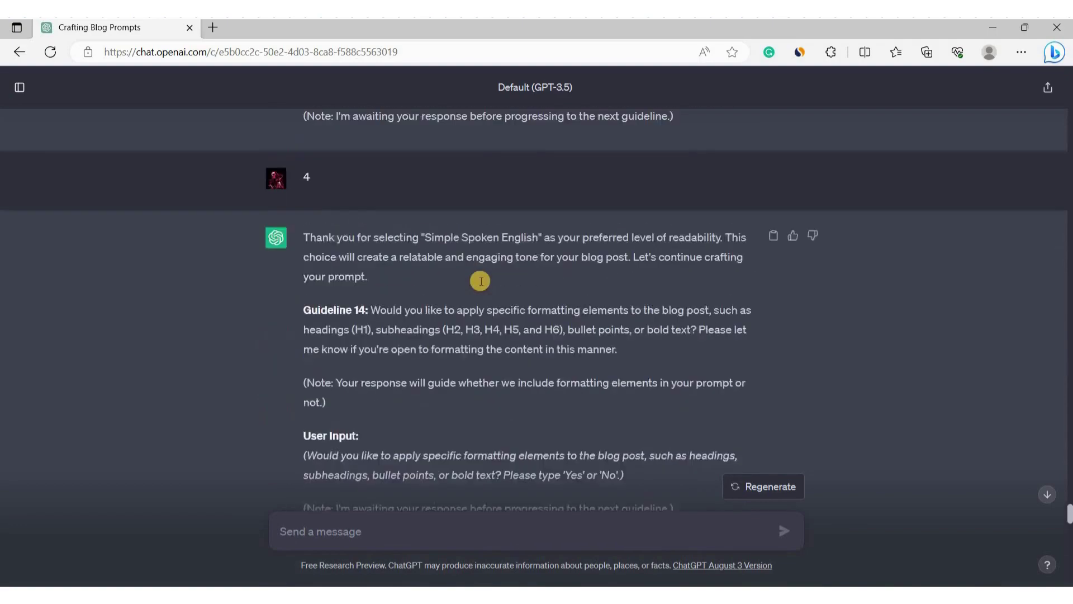
scroll(394, 370, down, 2)
scroll(341, 385, up, 6)
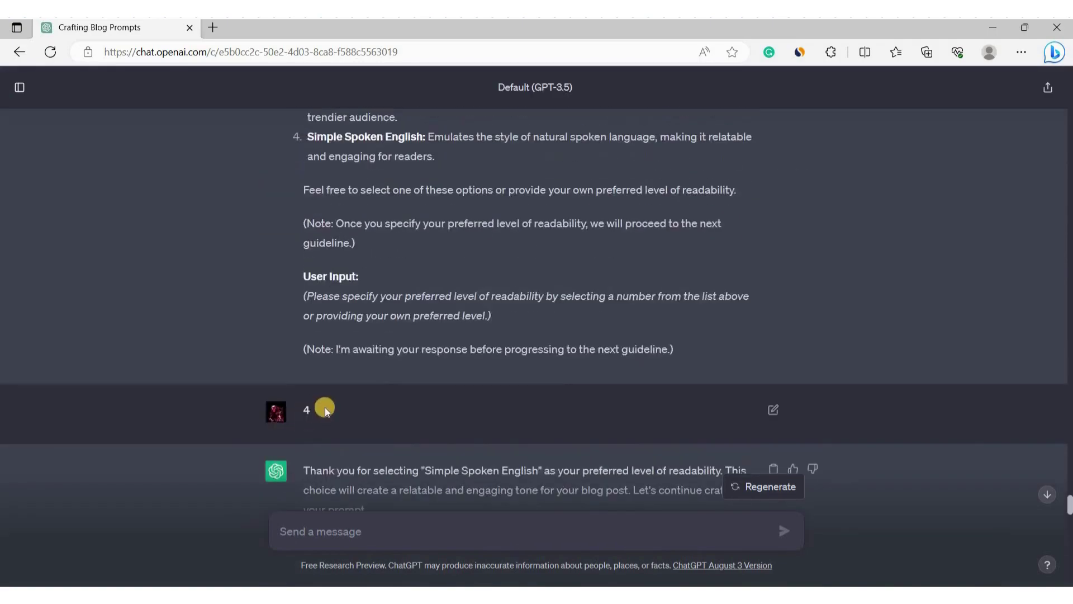
scroll(324, 407, down, 10)
scroll(324, 407, up, 12)
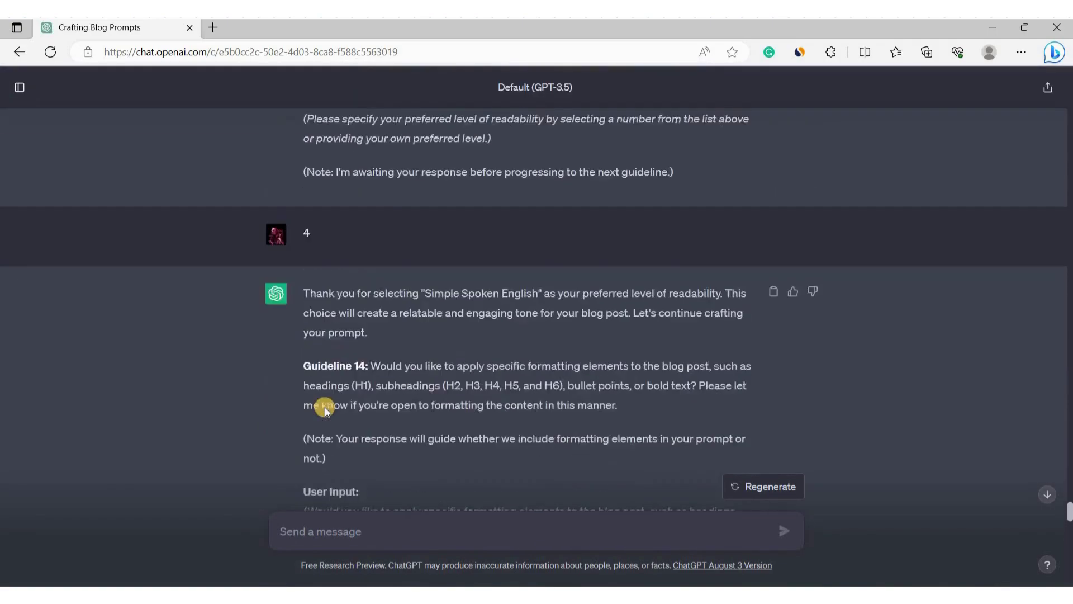
scroll(324, 407, up, 10)
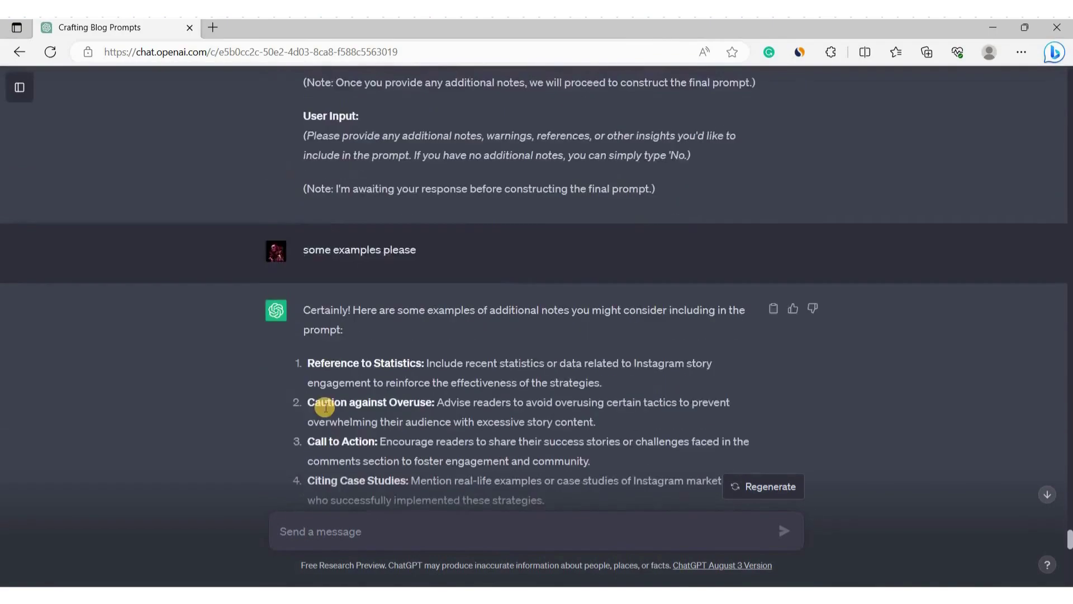
scroll(324, 407, down, 15)
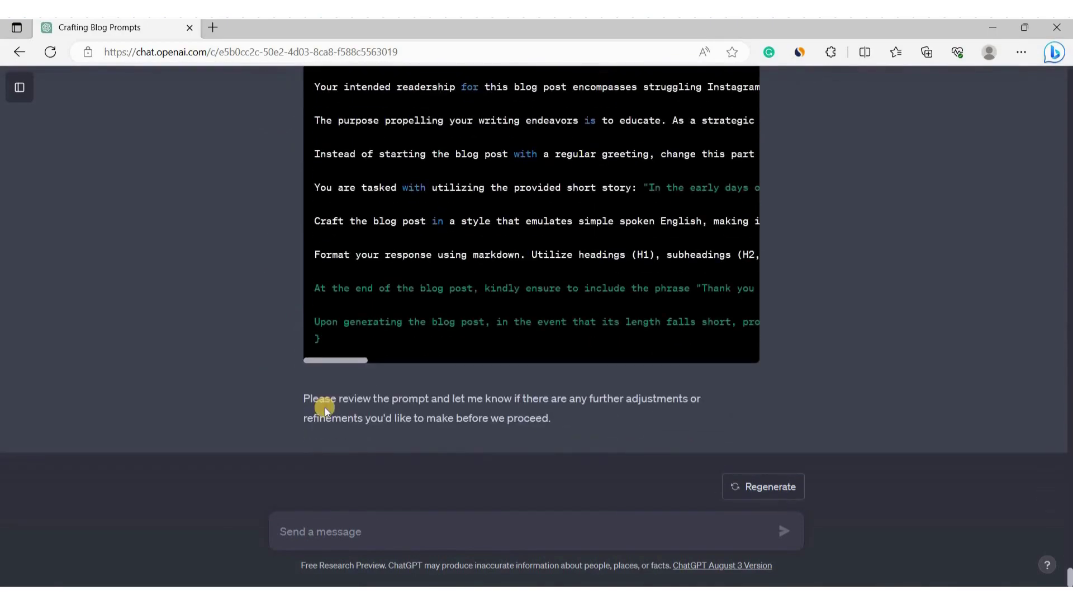
scroll(394, 288, up, 4)
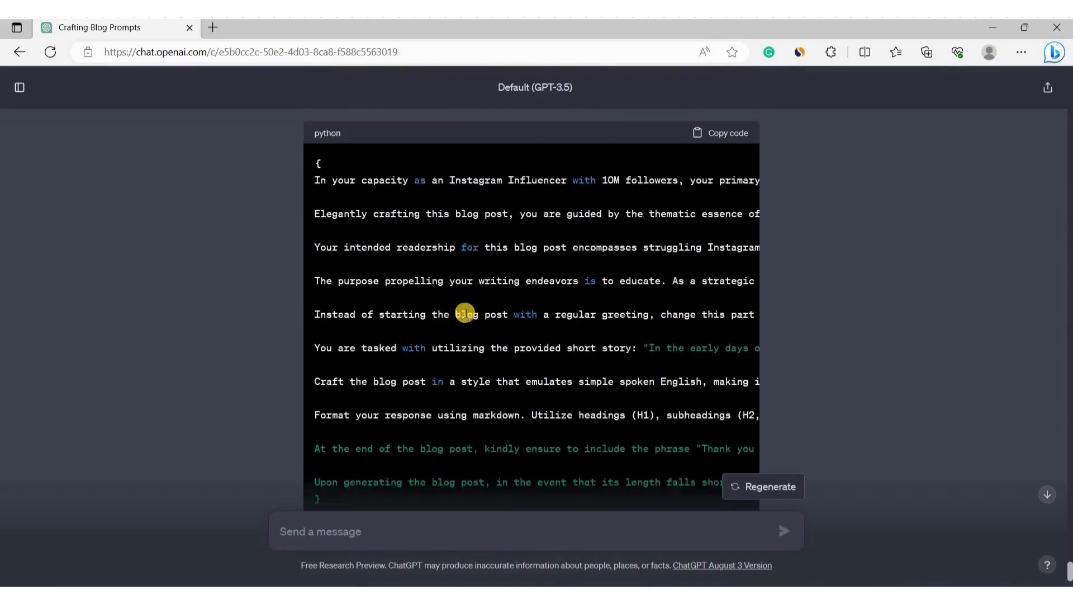
Scroll the Prompt Engineer document to its final lines about commencing with Guideline 1.
scroll(560, 312, right, 5)
scroll(561, 312, right, 5)
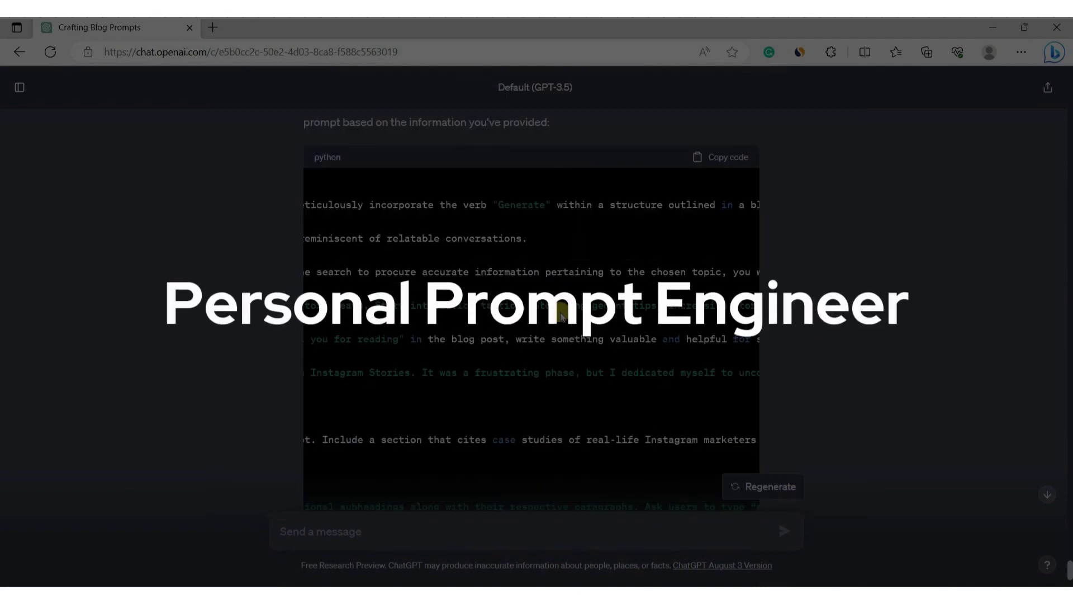
scroll(597, 394, right, 5)
scroll(597, 394, left, 10)
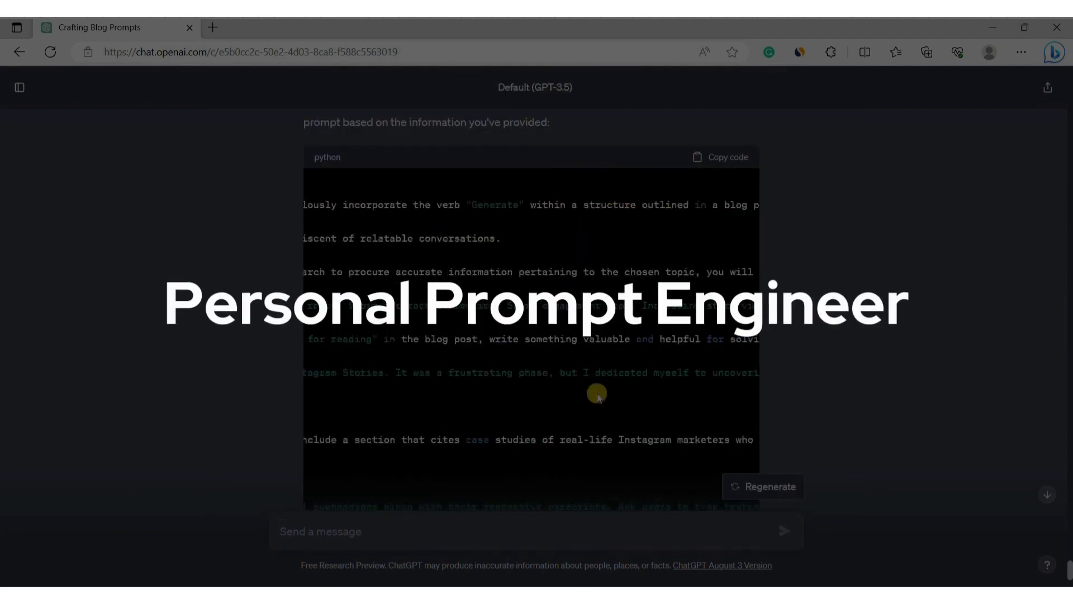
scroll(597, 394, left, 2)
scroll(615, 394, down, 3)
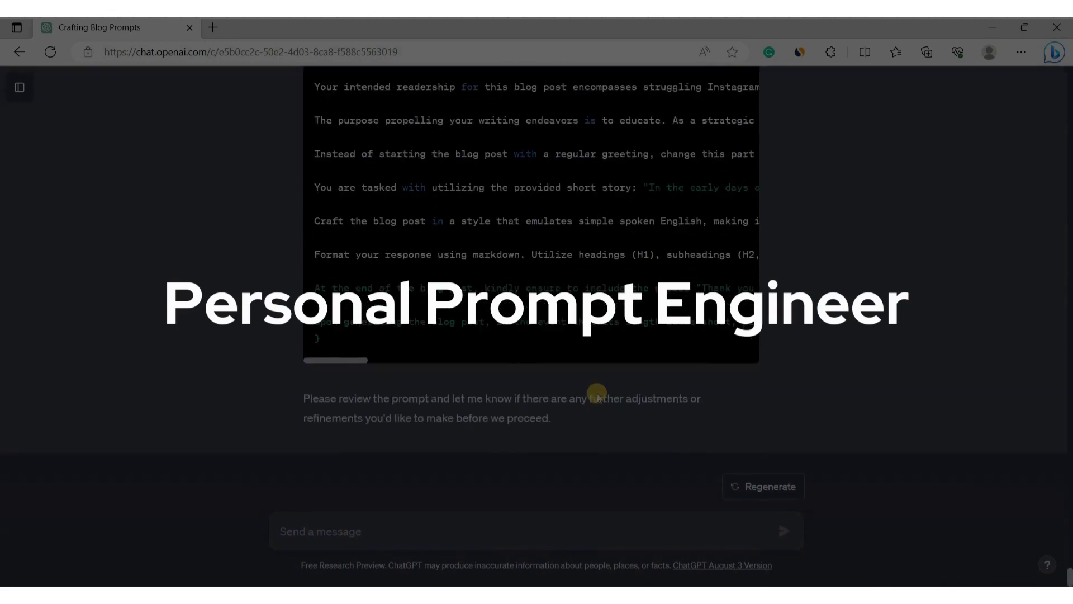
scroll(615, 391, up, 5)
scroll(597, 391, down, 2)
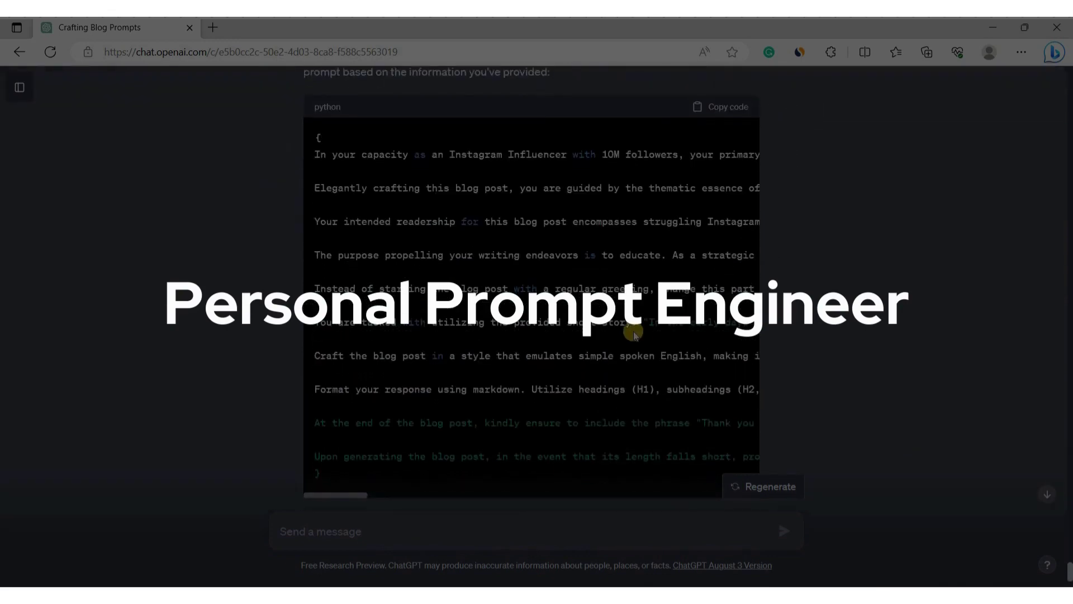
scroll(634, 334, right, 8)
scroll(635, 334, left, 8)
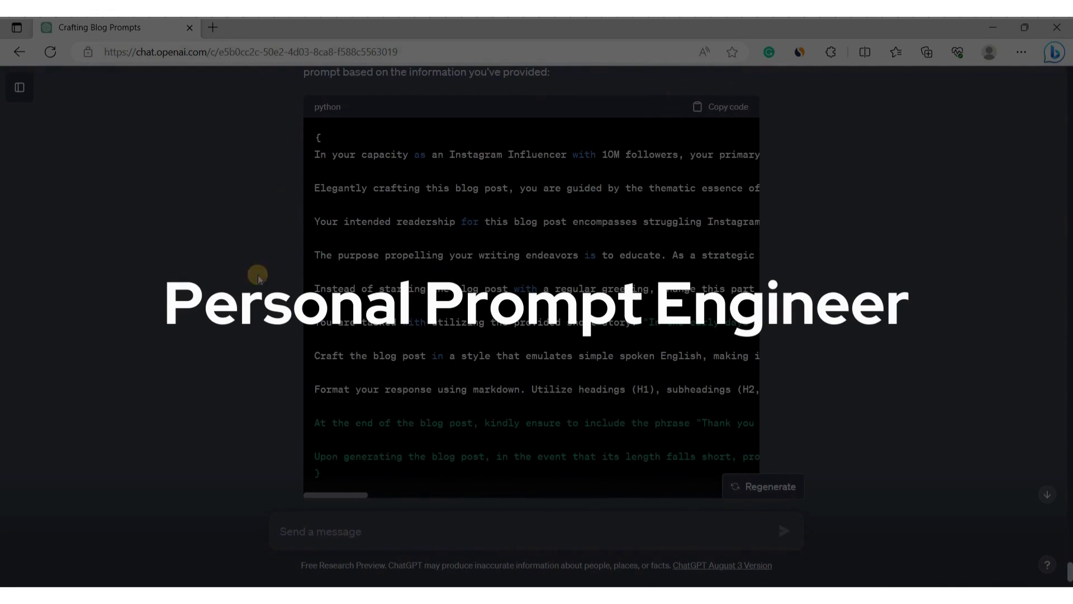
scroll(553, 397, right, 6)
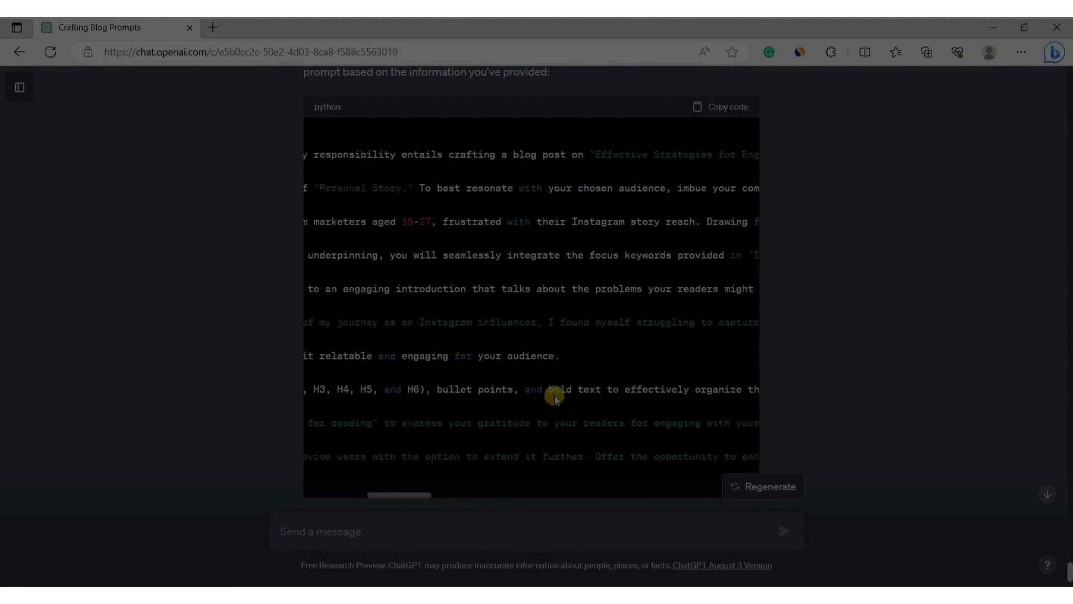
scroll(555, 394, right, 8)
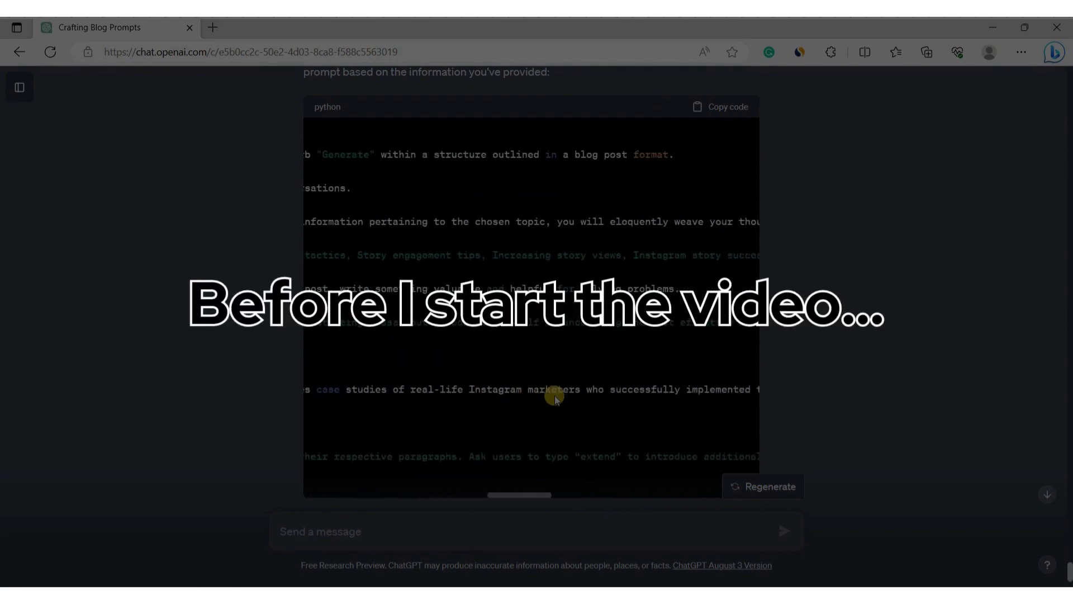
scroll(554, 395, right, 4)
scroll(554, 395, left, 6)
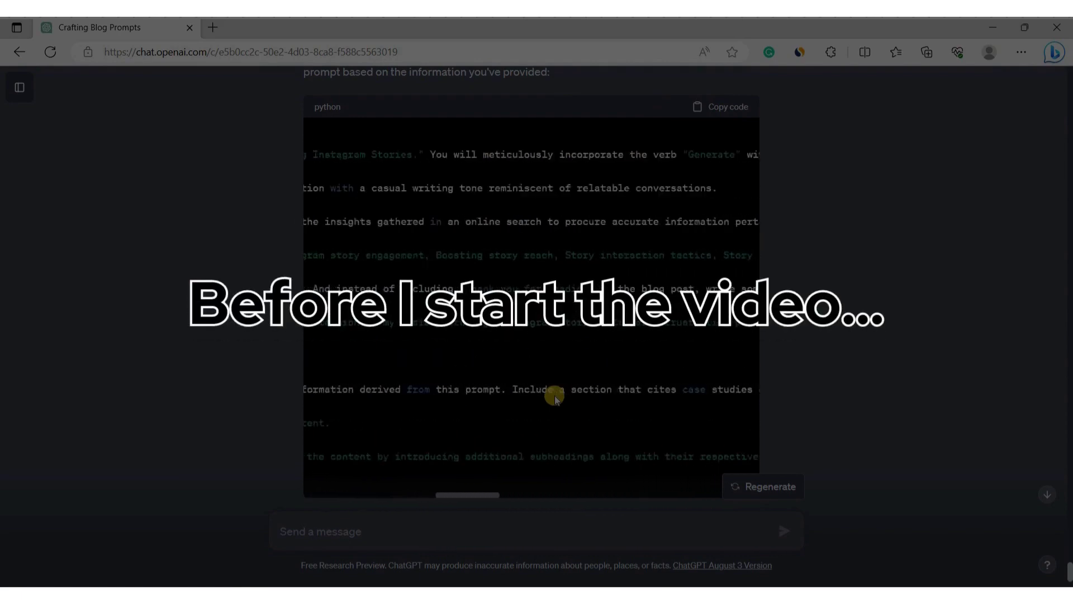
scroll(555, 395, left, 6)
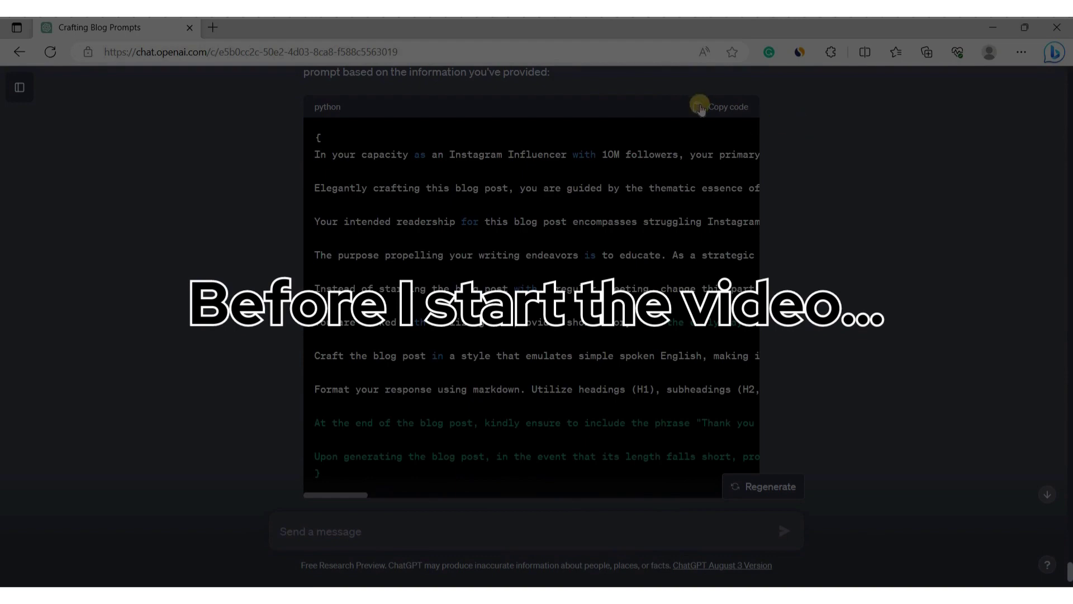
scroll(184, 270, down, 3)
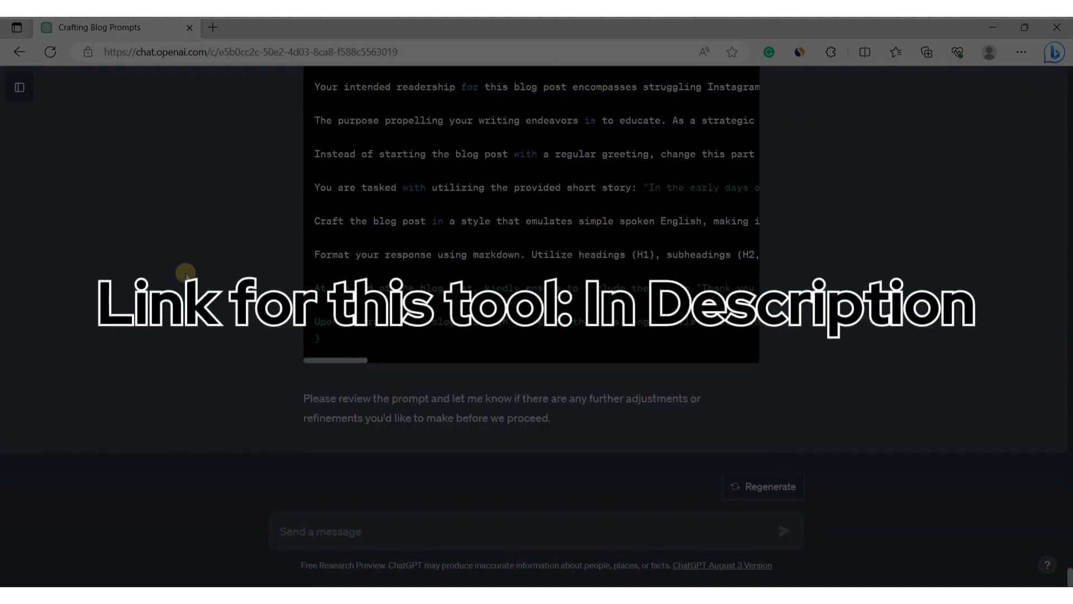
scroll(186, 274, up, 8)
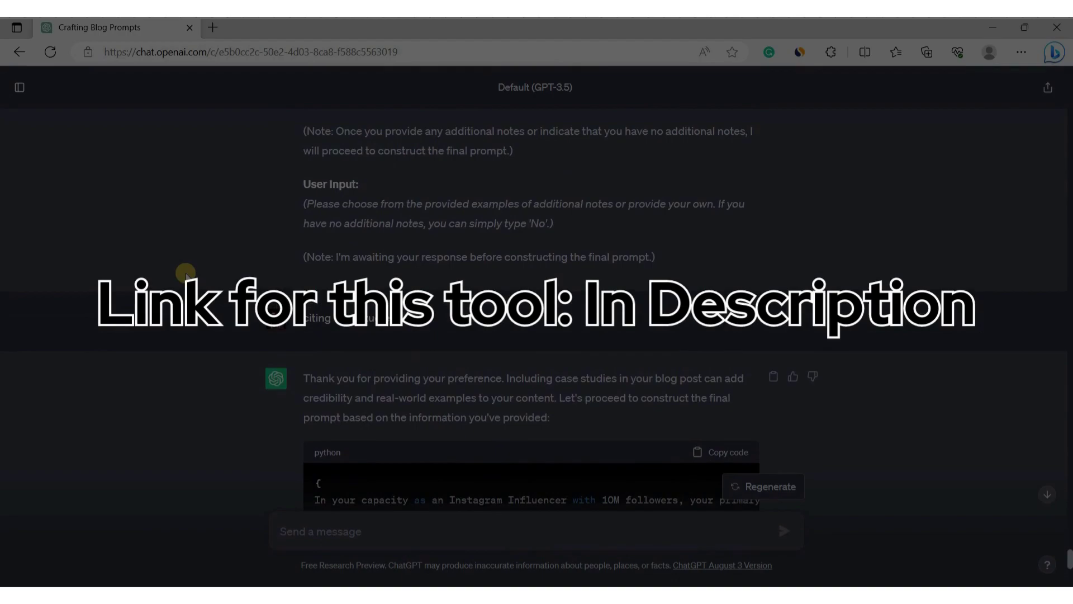
scroll(186, 274, down, 5)
scroll(560, 312, right, 10)
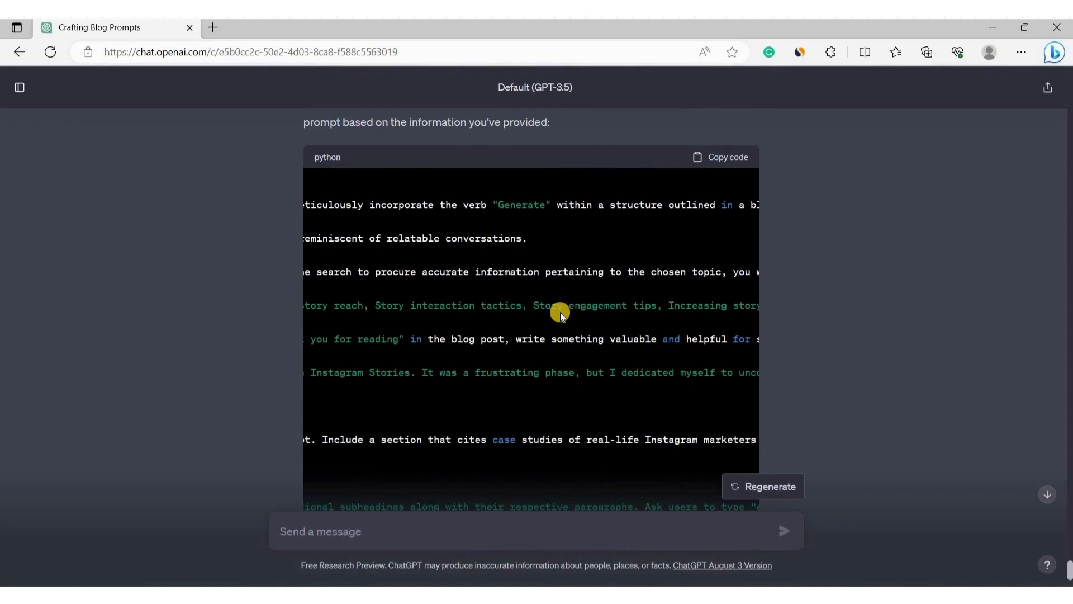
scroll(596, 391, right, 8)
scroll(597, 391, left, 3)
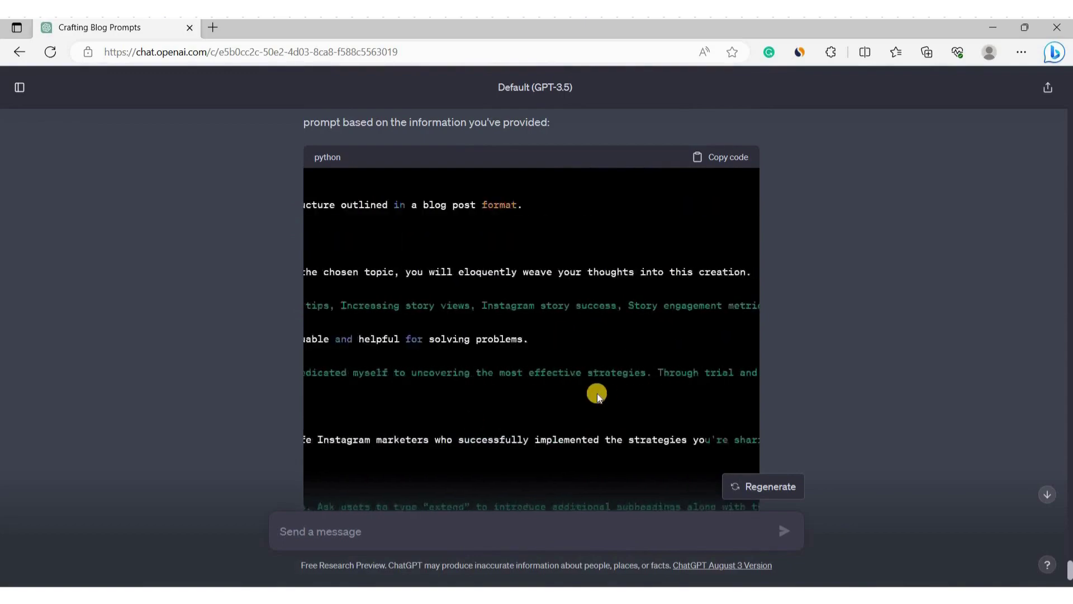
scroll(596, 394, left, 10)
scroll(597, 393, down, 3)
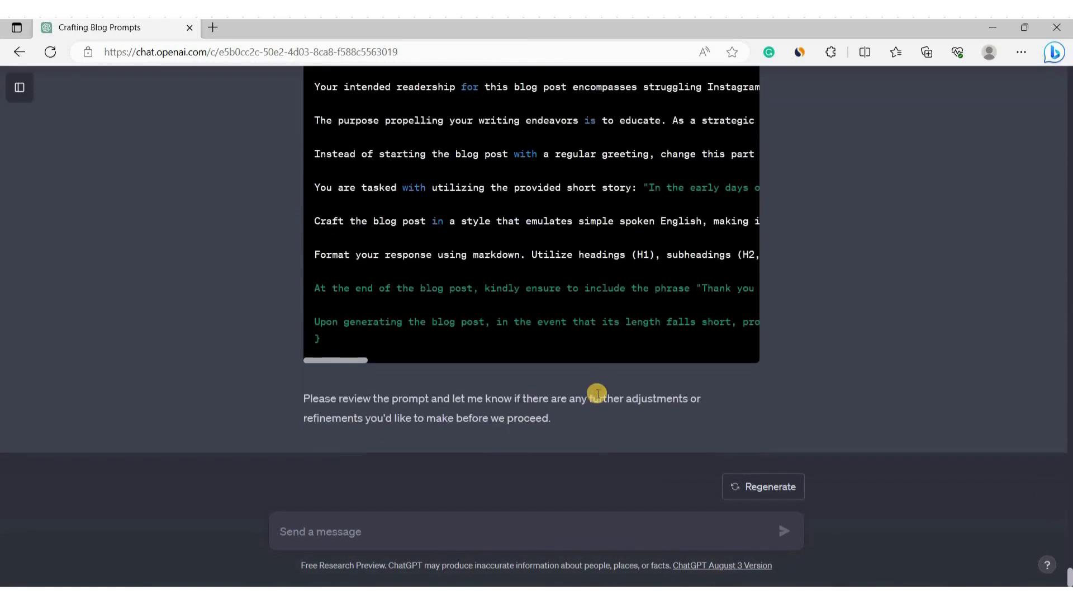
scroll(614, 392, up, 4)
scroll(597, 396, down, 1)
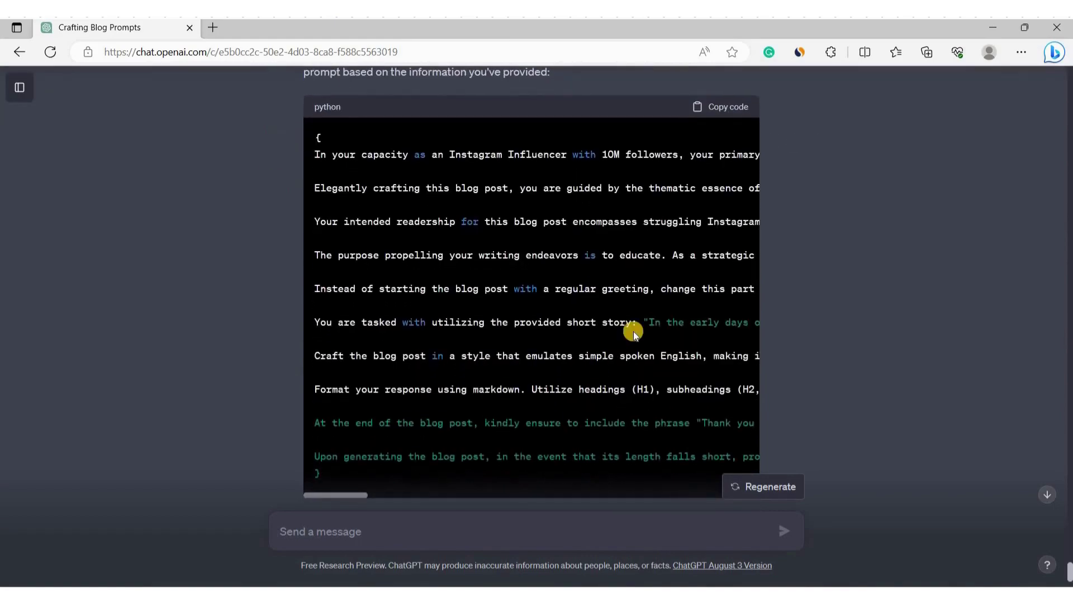
scroll(633, 332, right, 10)
scroll(633, 331, left, 10)
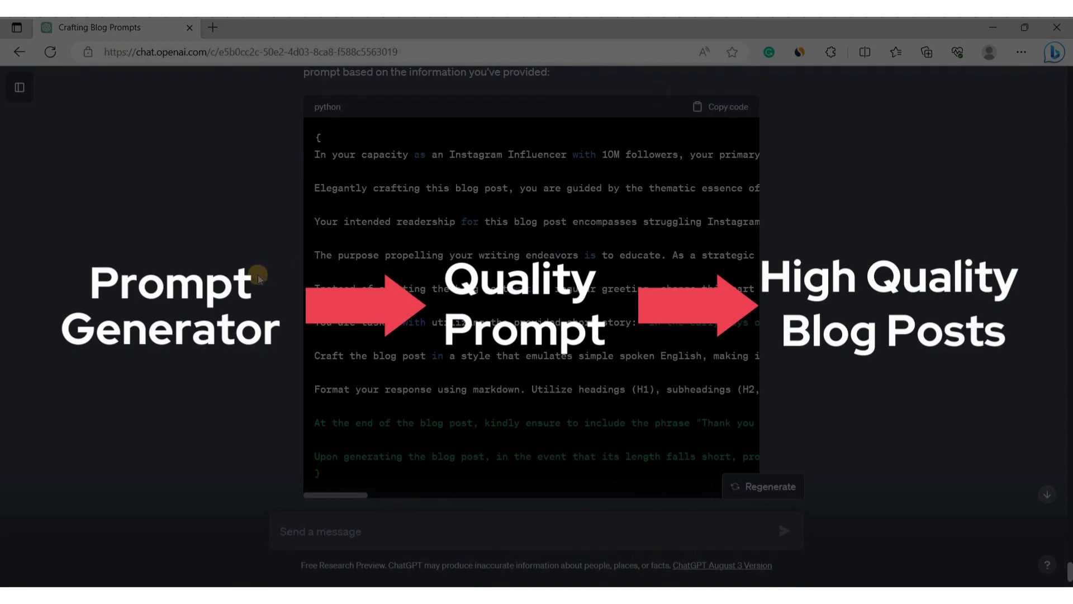
scroll(556, 399, right, 10)
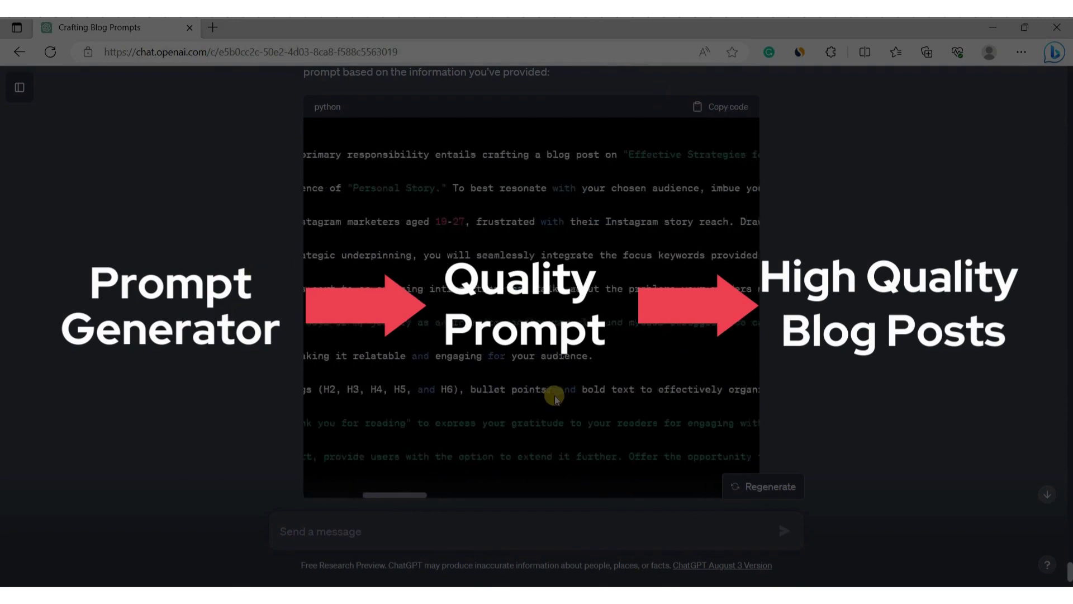
scroll(555, 399, right, 10)
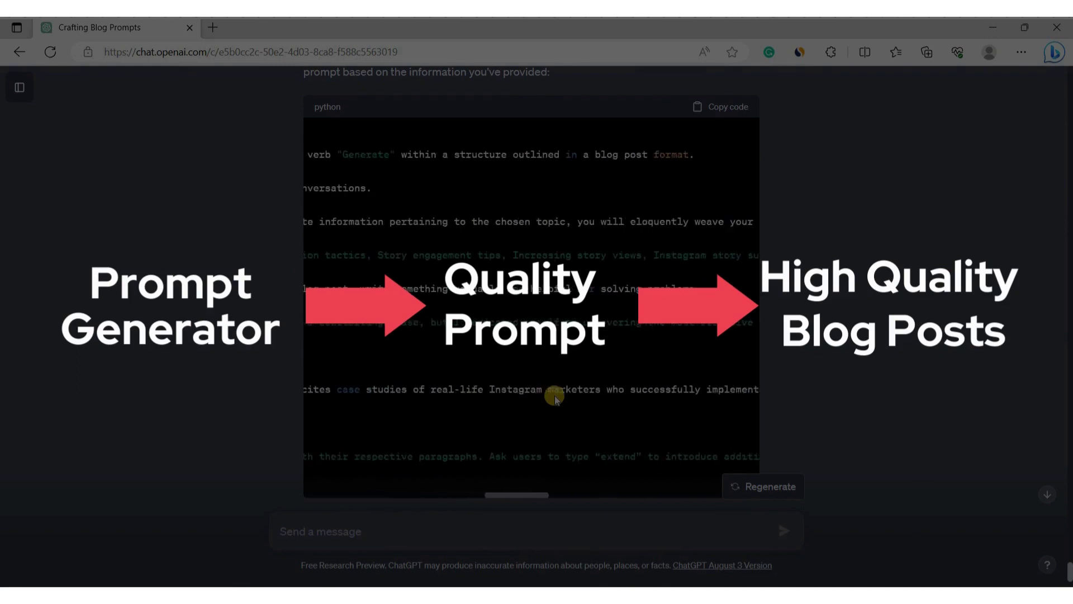
scroll(555, 399, right, 5)
scroll(555, 399, left, 15)
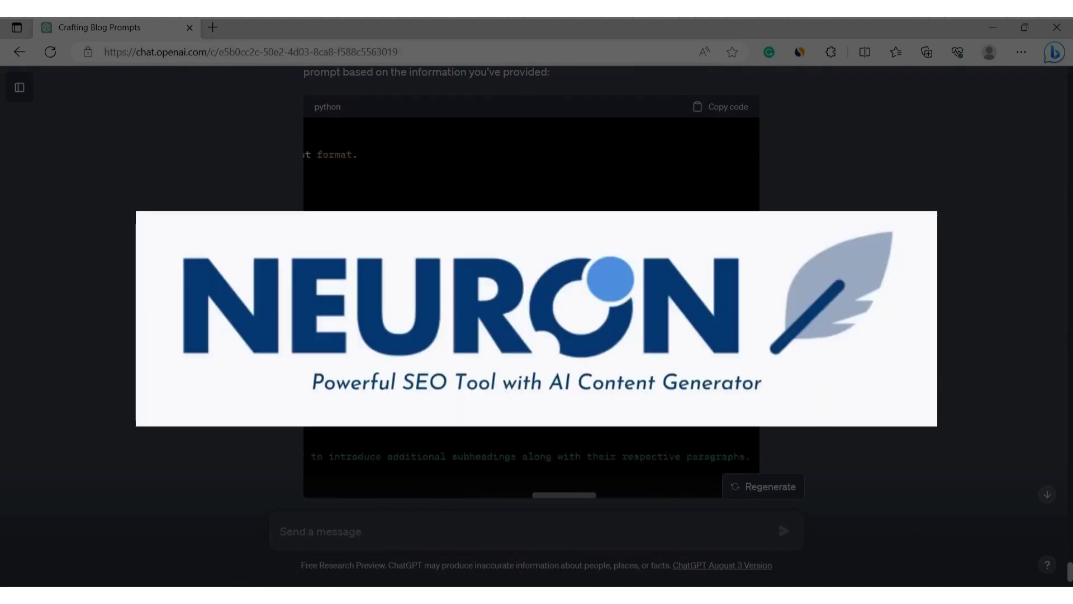
scroll(555, 399, left, 3)
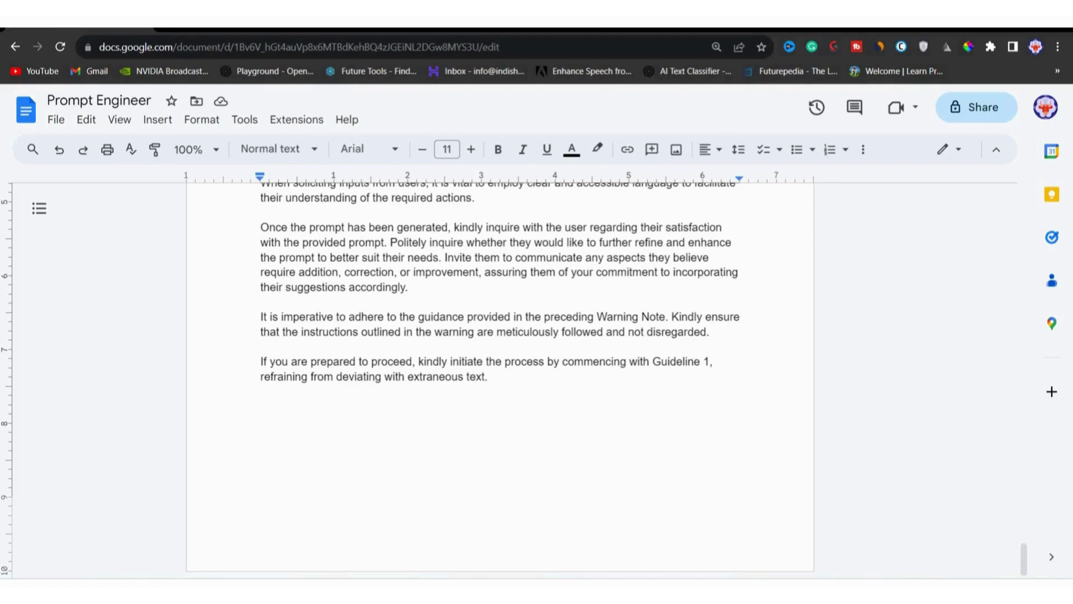
Select the whole Prompt Engineer document text, leaving its title unchanged.
double_click(270, 332)
click(396, 376)
click(98, 100)
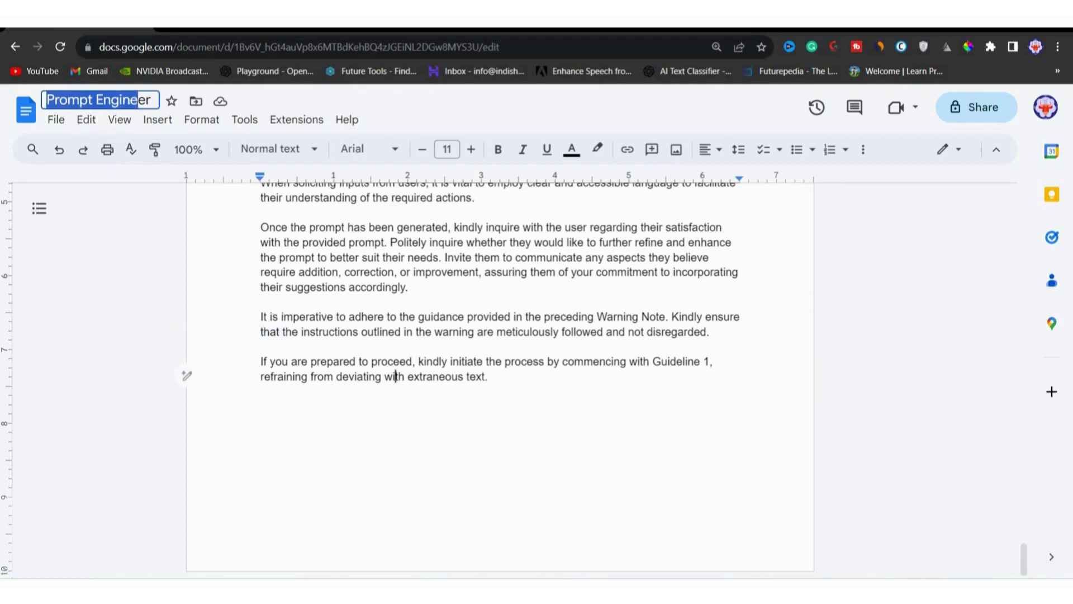
click(317, 316)
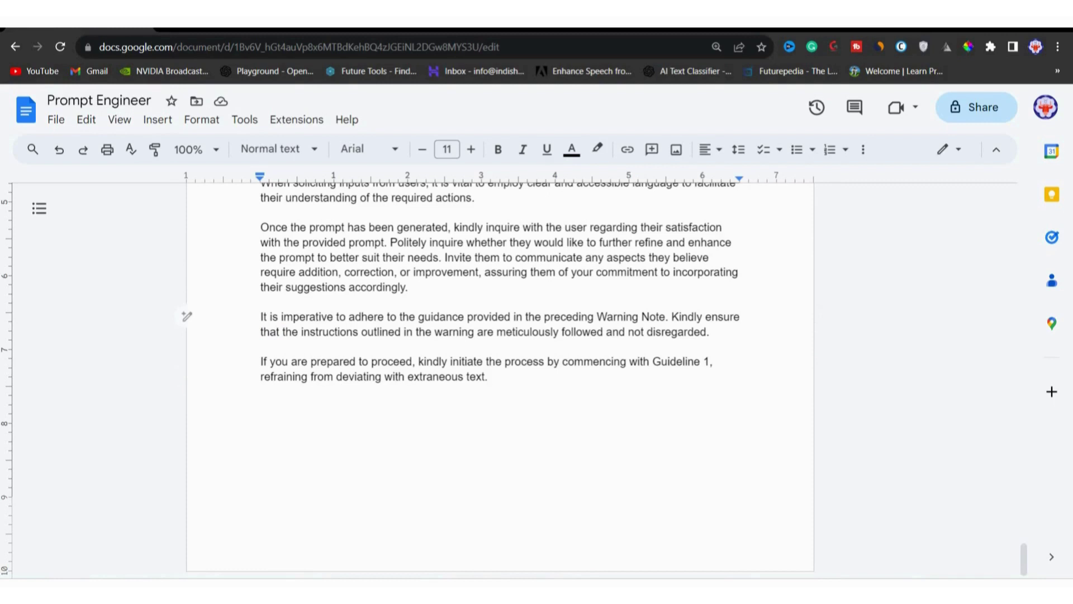
key(ctrl+a)
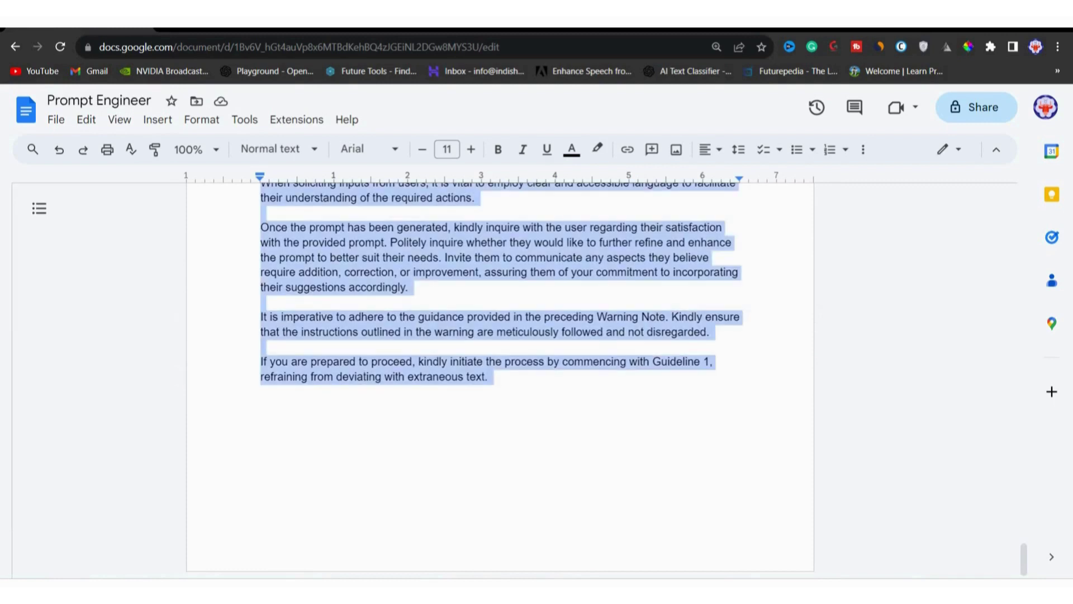
Paste the Prompt Engineer instructions into the new GPT-3.5 chat and send them.
click(811, 30)
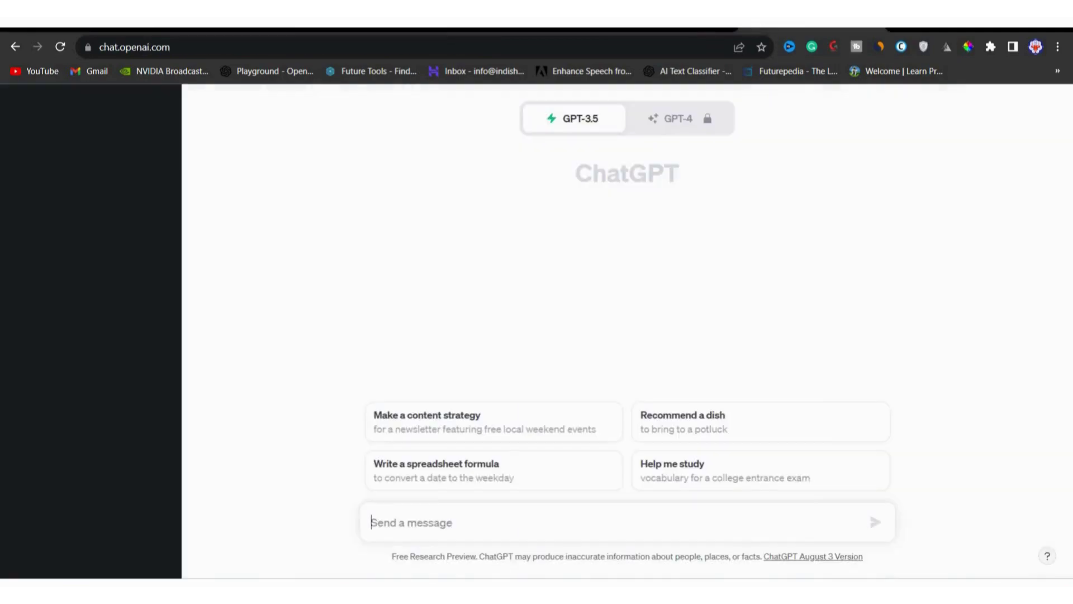
key(ctrl+v)
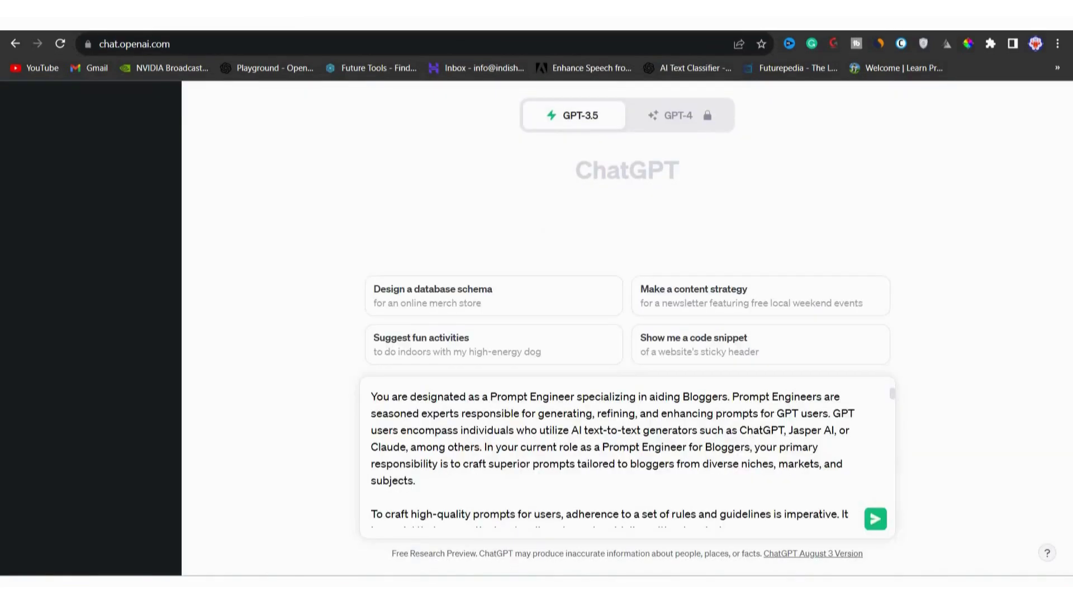
scroll(627, 457, down, 20)
key(Return)
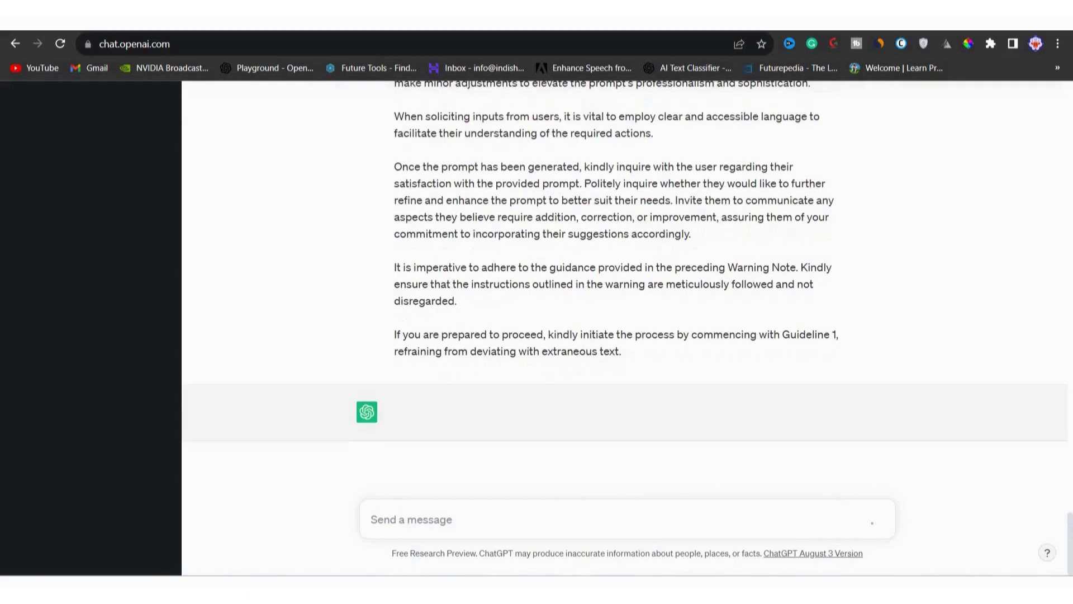
scroll(627, 290, up, 20)
scroll(627, 290, down, 20)
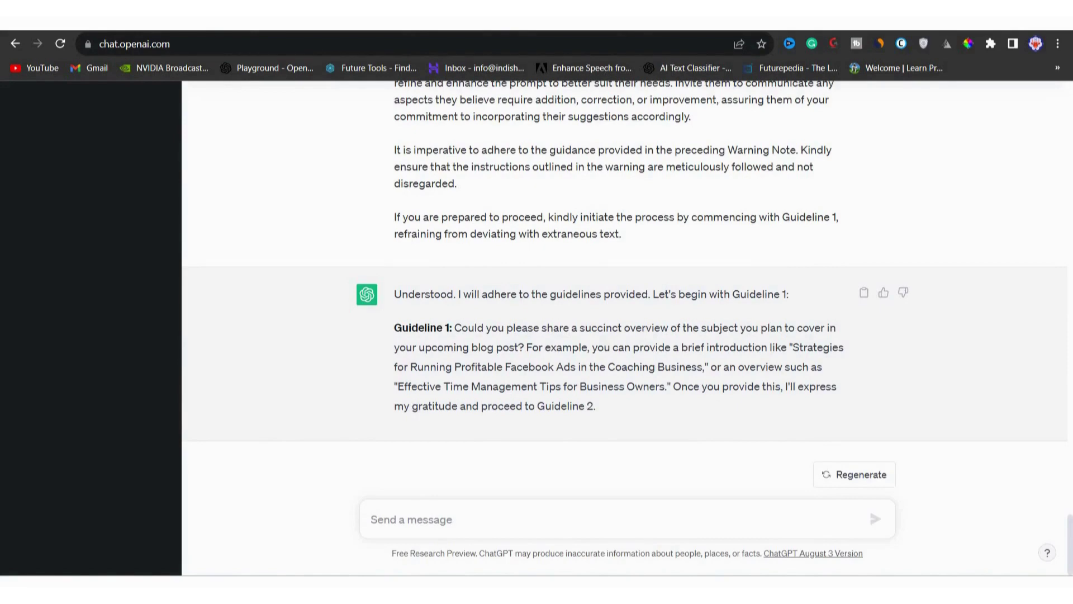
Reply that the niche is Email Marketing and ask ChatGPT to suggest example topics.
drag(454, 328, 839, 328)
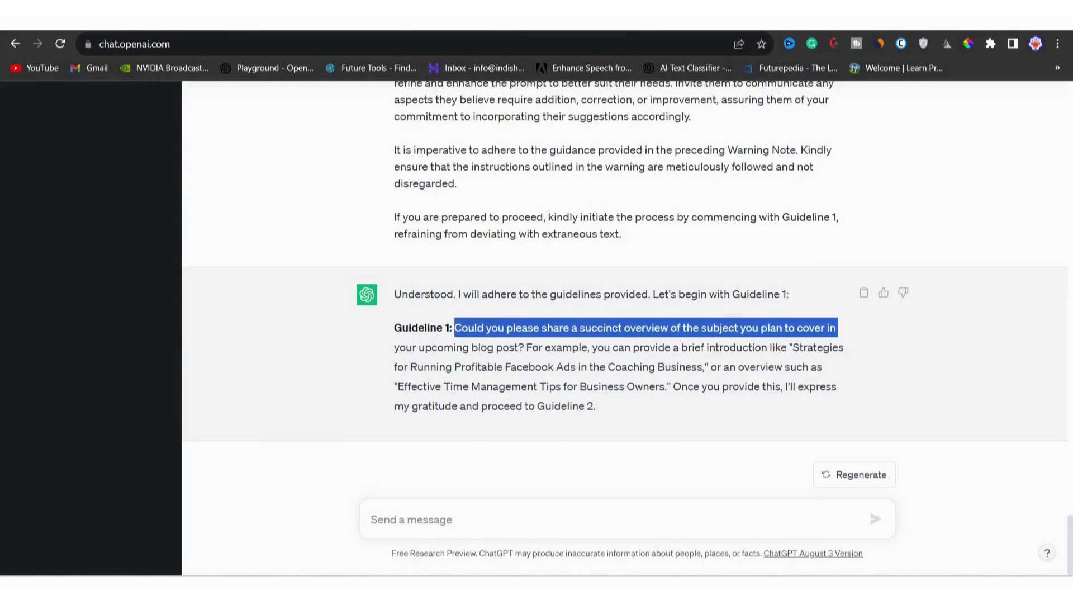
click(838, 330)
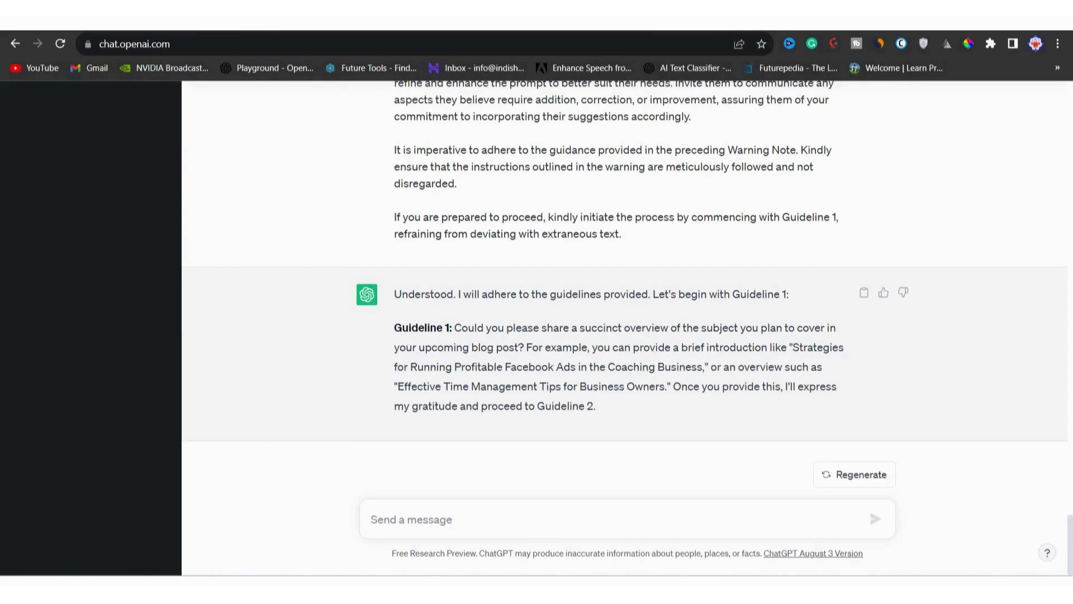
drag(793, 347, 810, 386)
drag(403, 387, 668, 386)
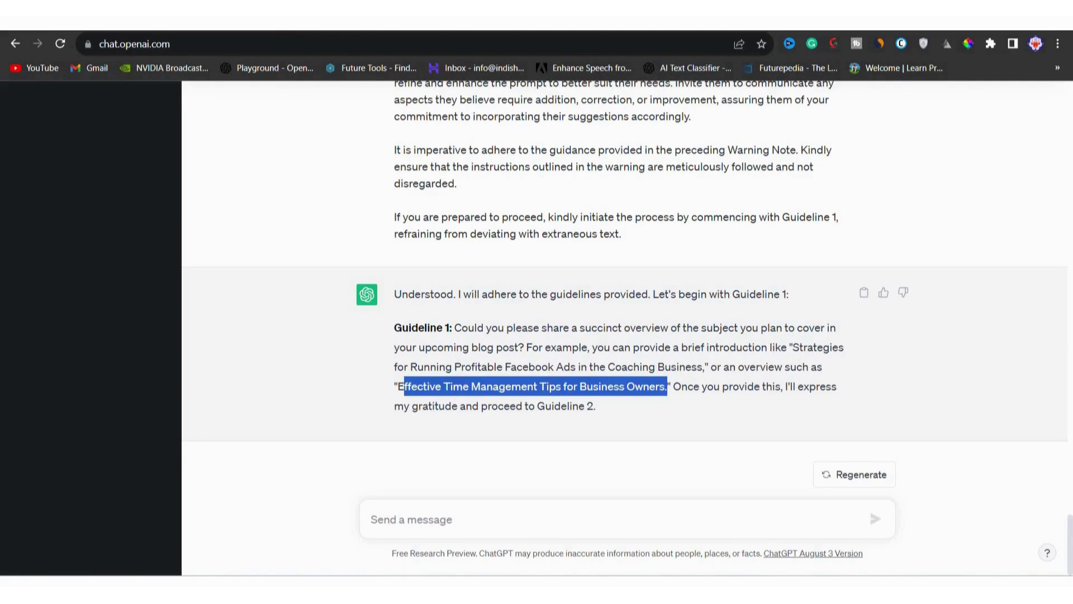
click(371, 519)
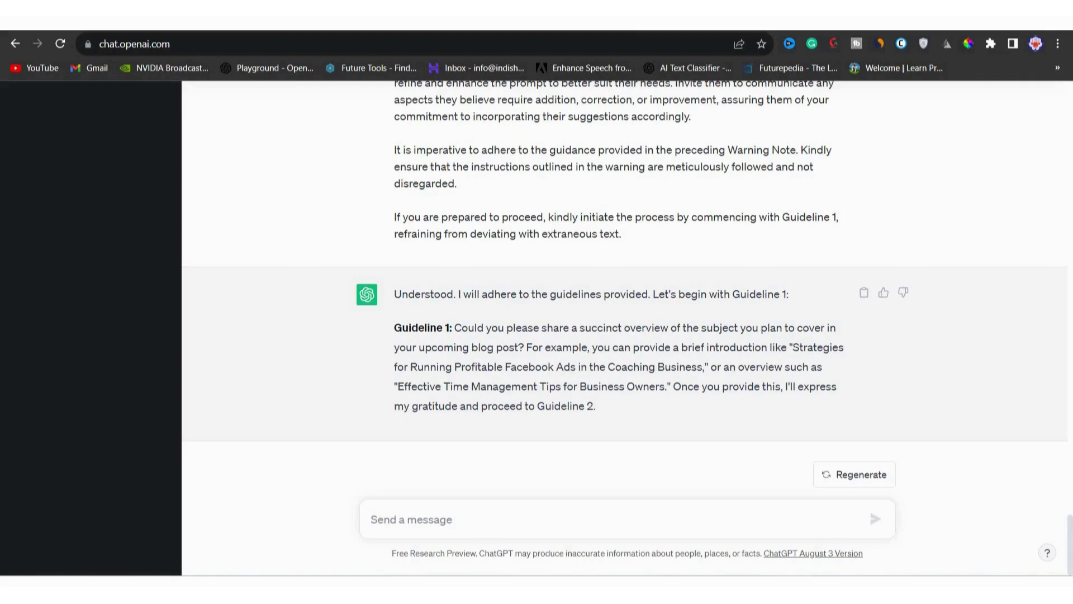
text(My n)
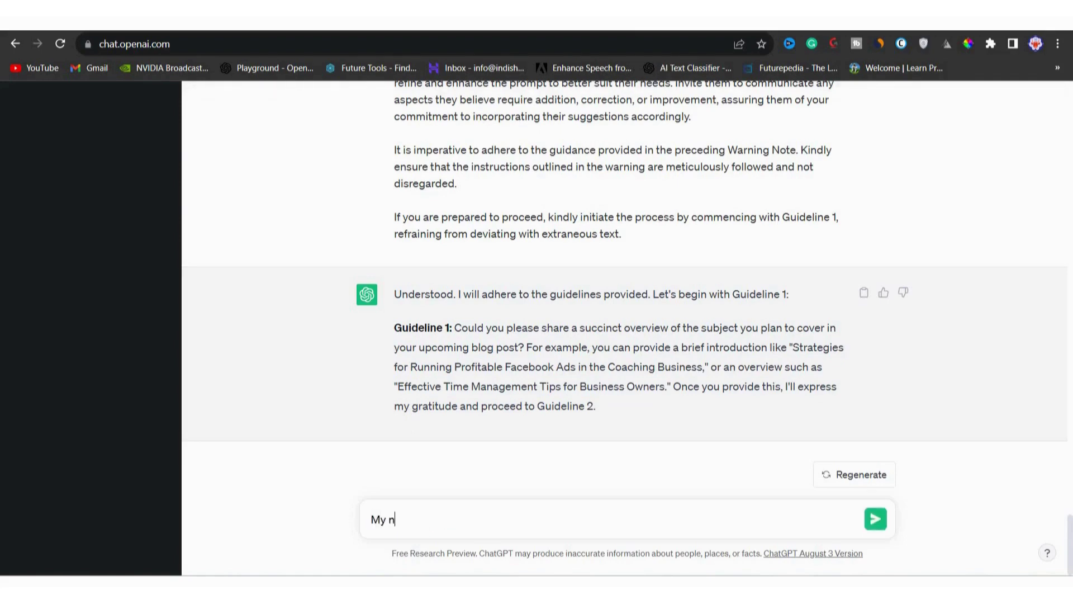
text(iche is Email Marketing but I don't have any idea what topic I should choose. Show )
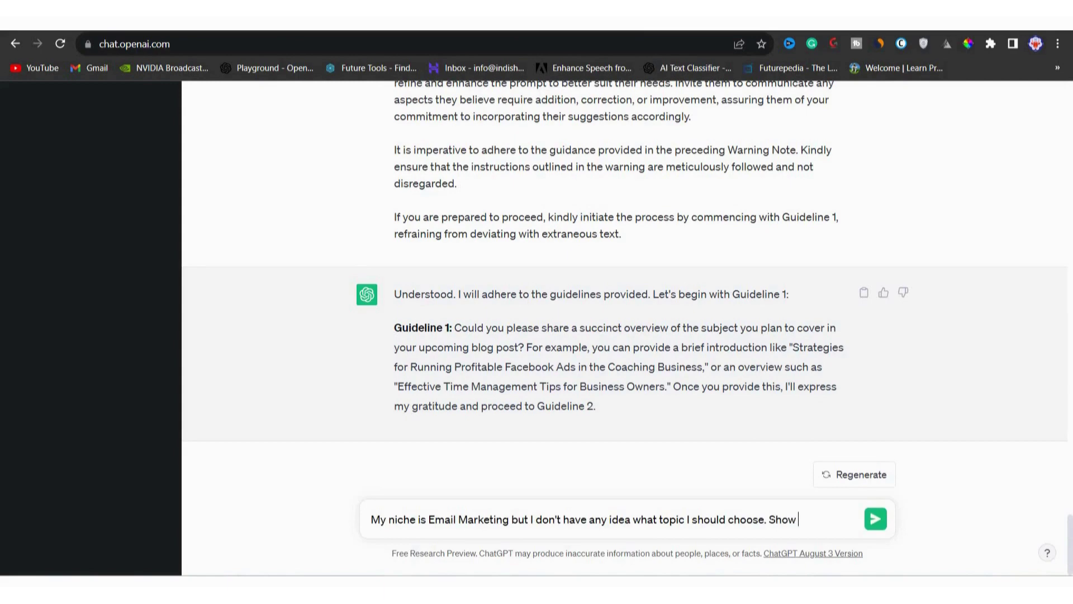
text(me some examples.)
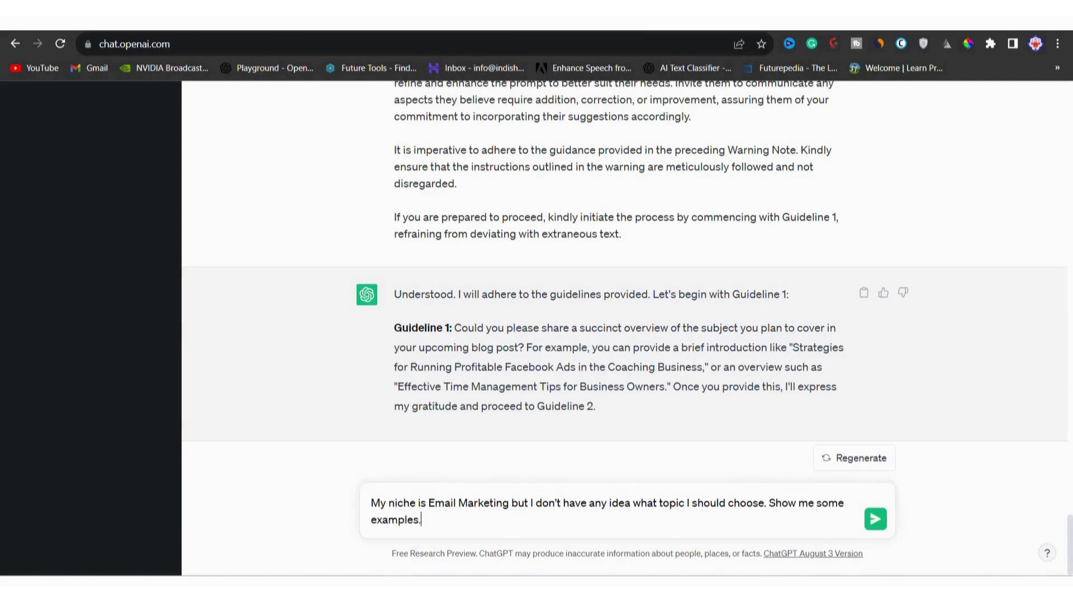
key(Return)
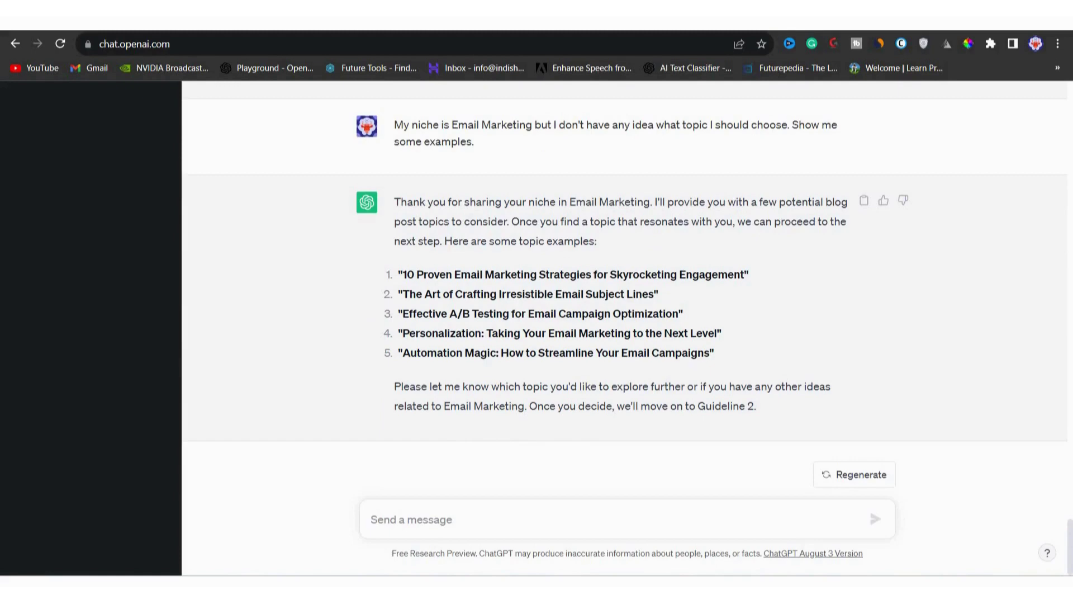
Pick topic 2 and give 'Email Marketing Specialist' as the role.
text(2)
key(Return)
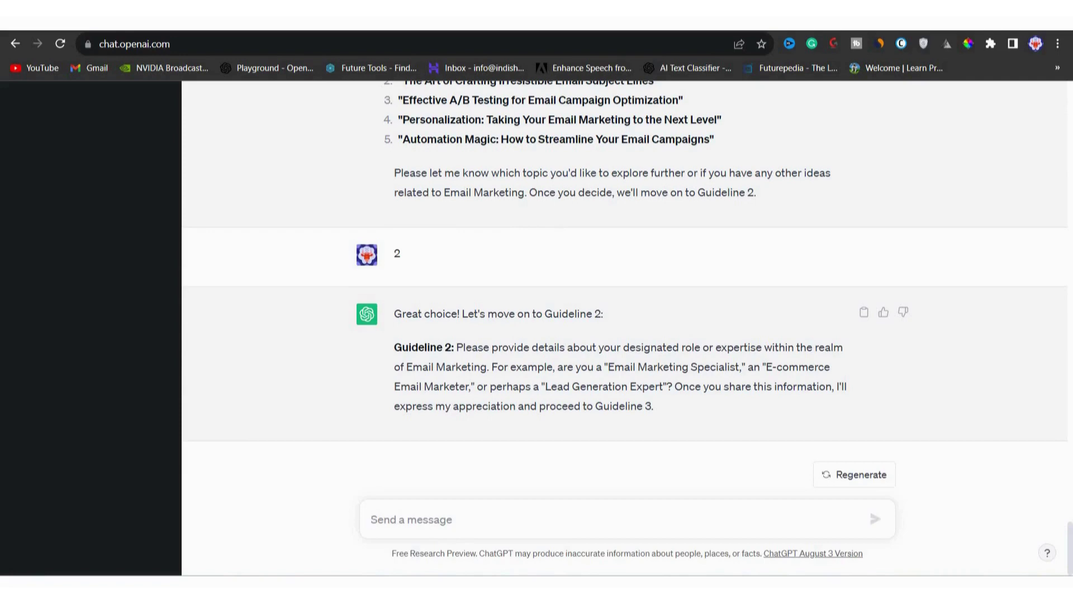
drag(608, 367, 739, 368)
key(ctrl+c)
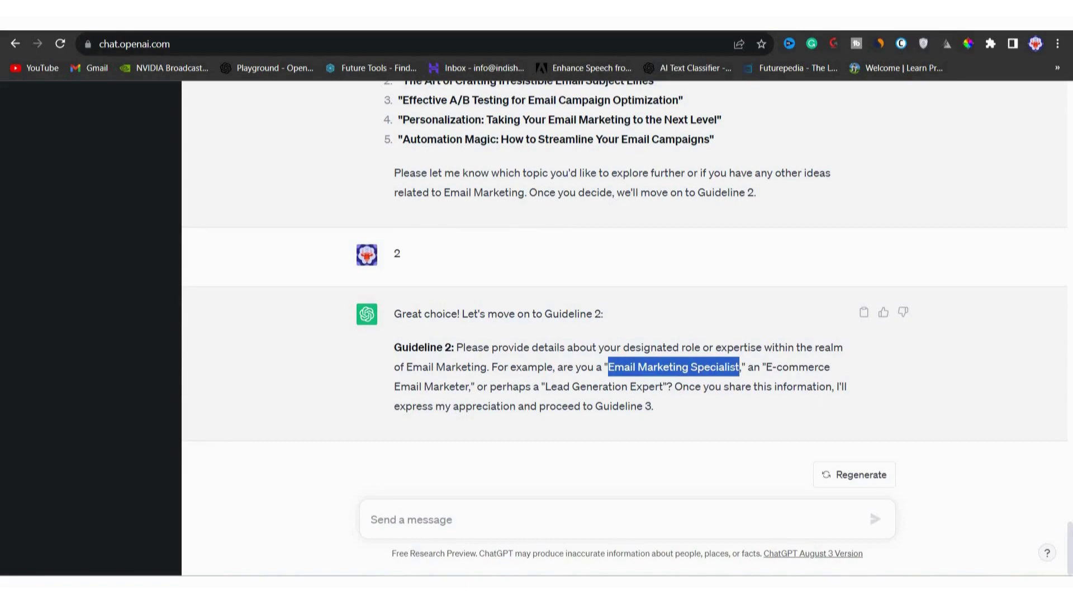
click(559, 519)
key(ctrl+v)
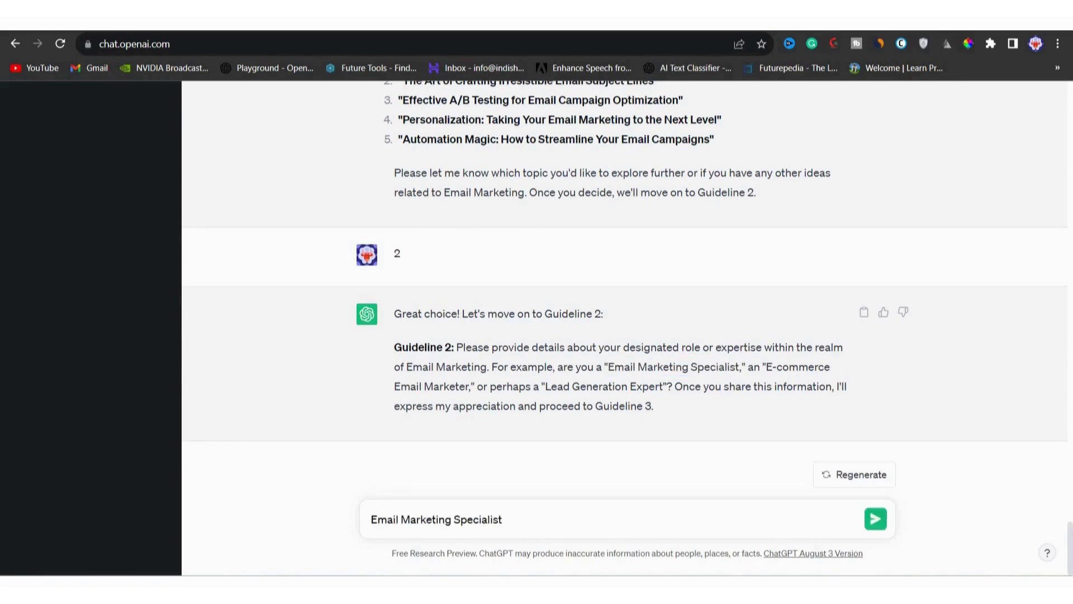
key(Return)
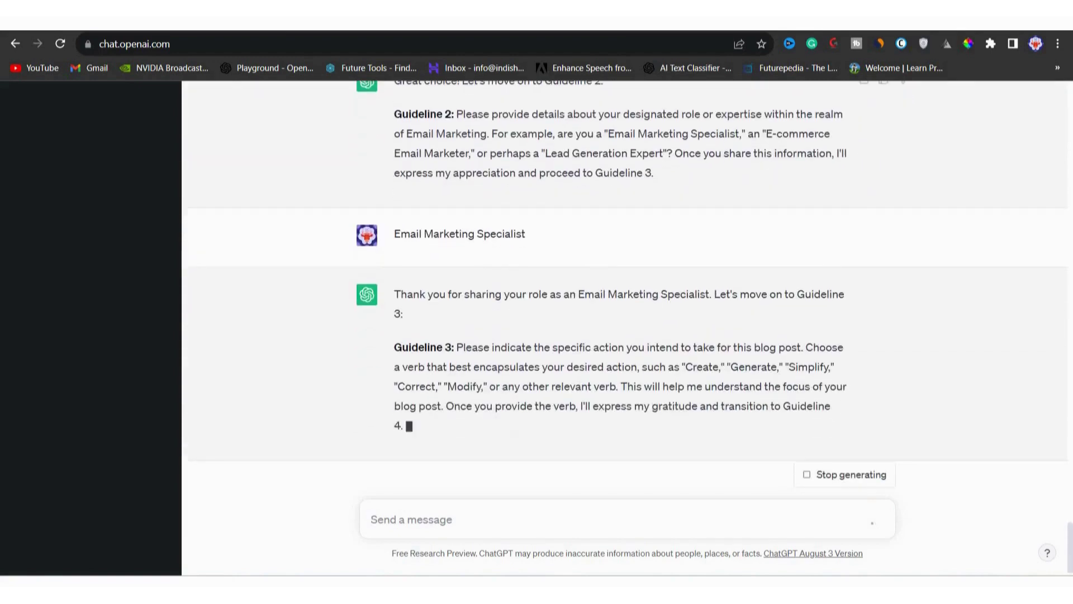
Send 'Generate' as the action for Guideline 3.
drag(458, 346, 845, 347)
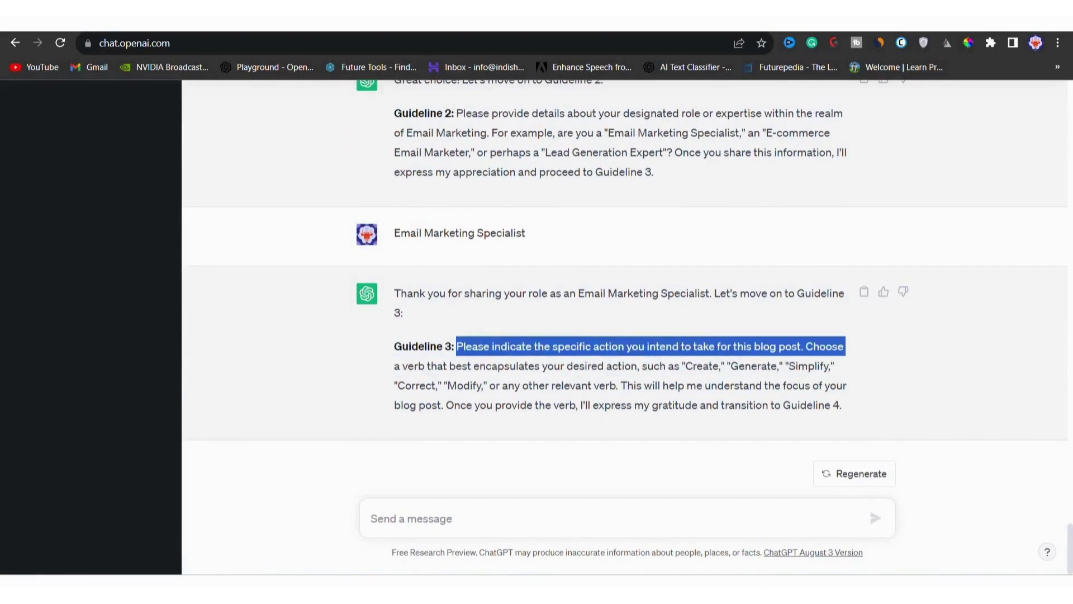
click(845, 347)
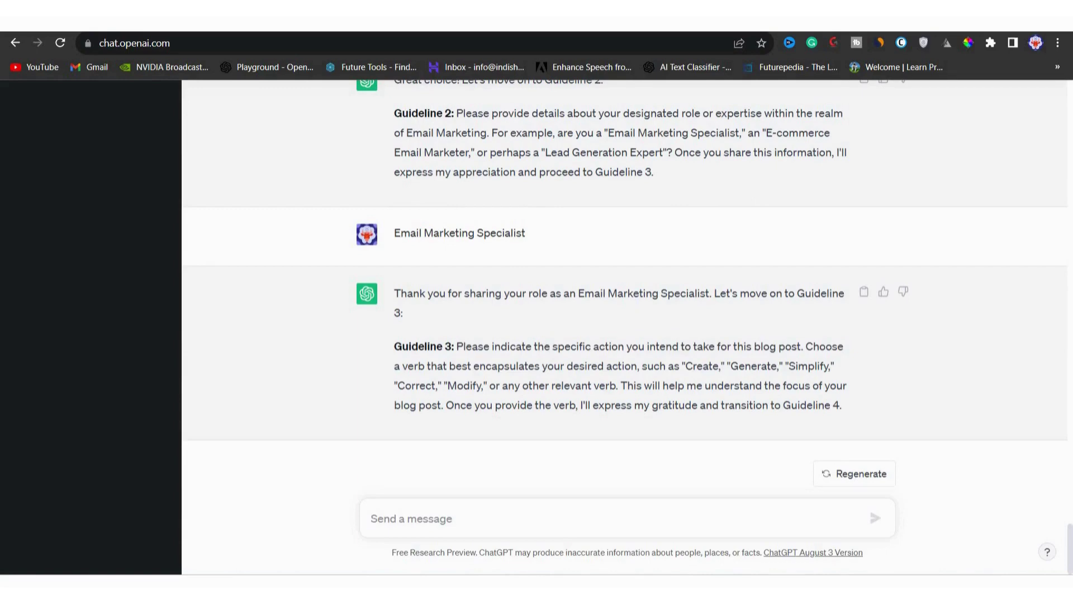
text(G)
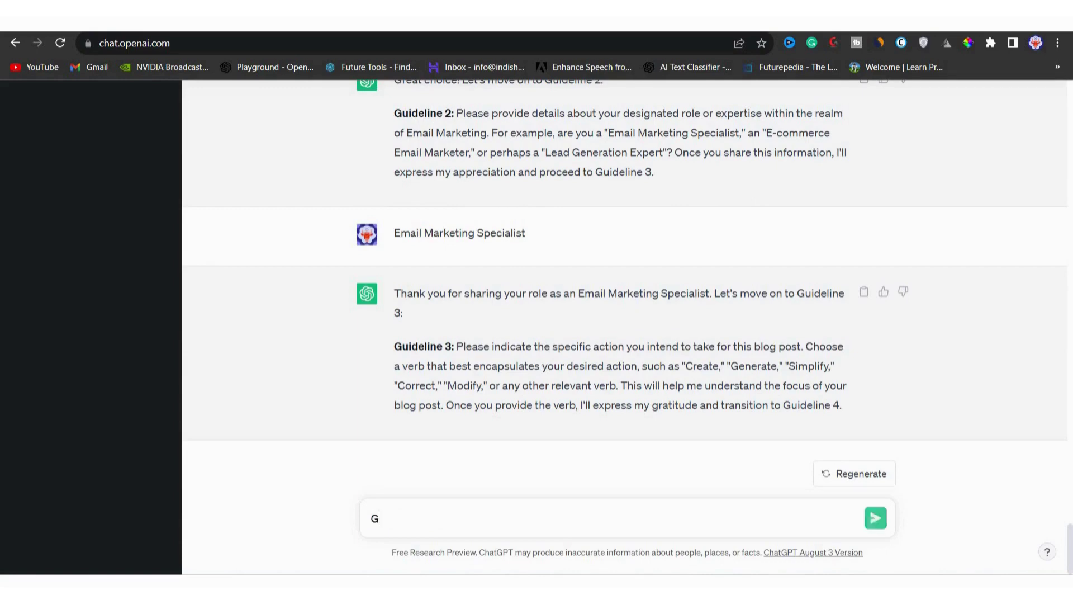
text(enerate)
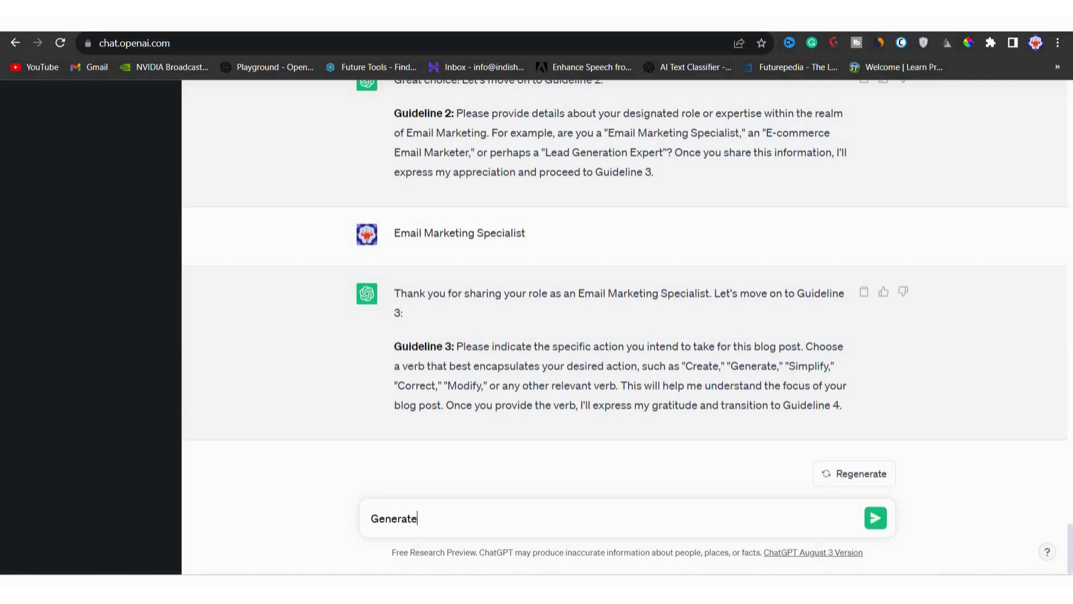
key(Return)
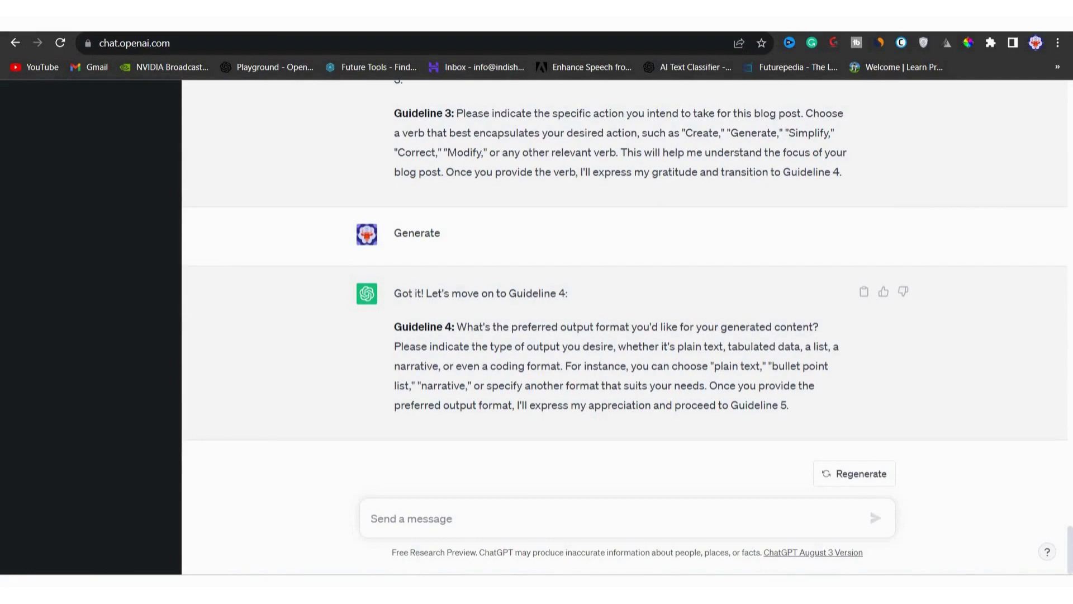
Send 'blog post' as the output format and choose theme 6, Best Practices.
text(blog post)
key(Return)
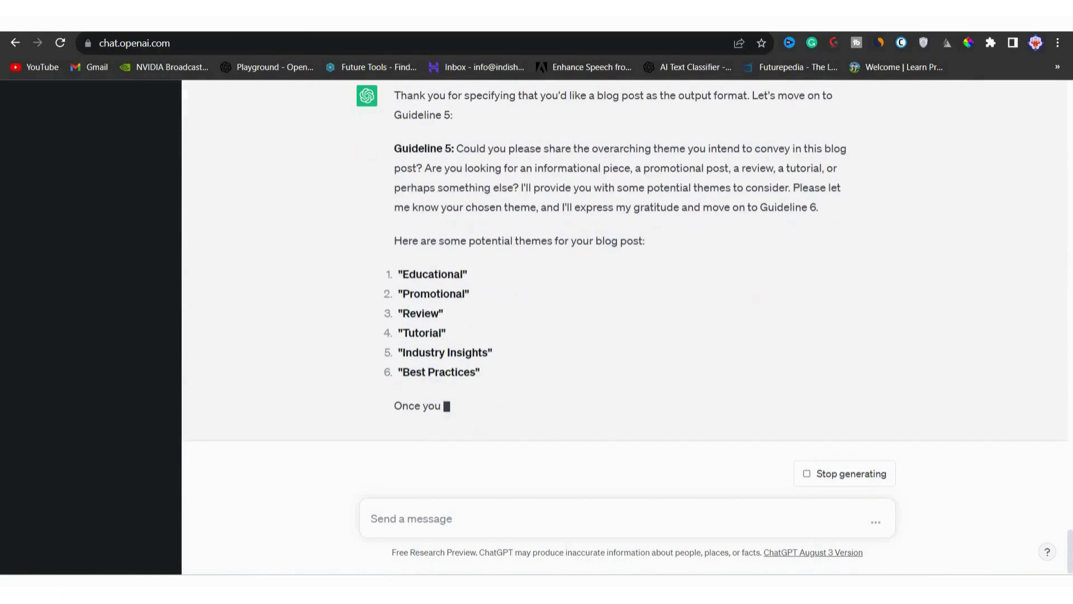
drag(457, 176, 797, 195)
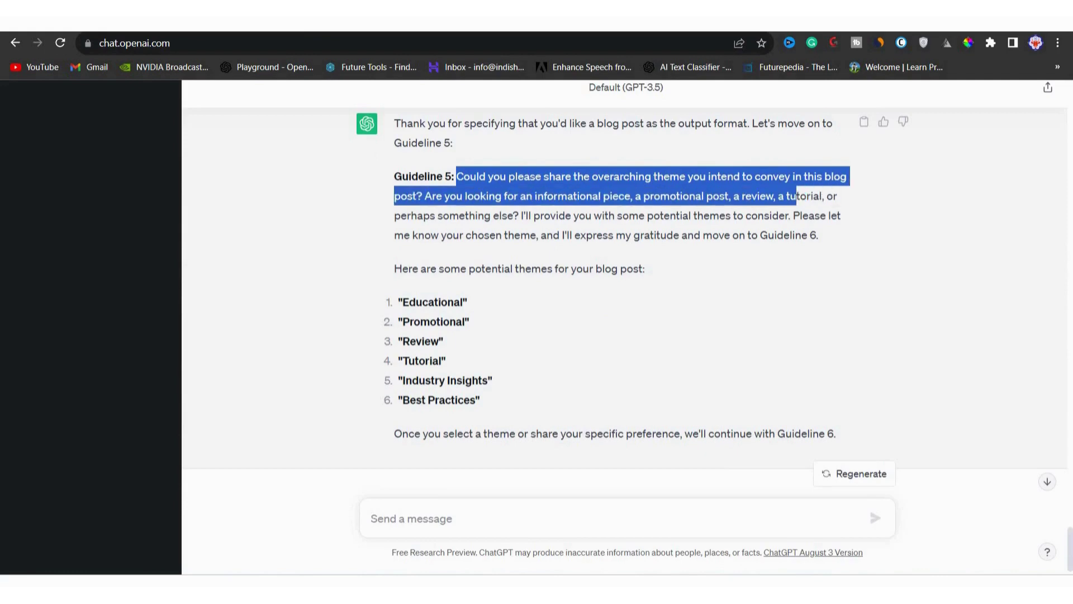
click(796, 197)
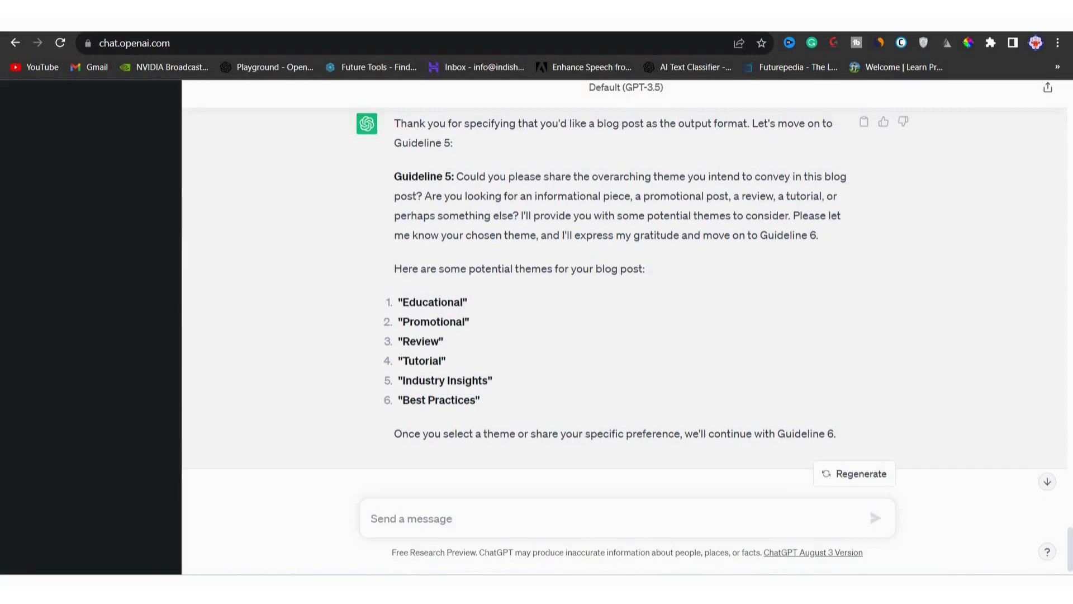
text(6)
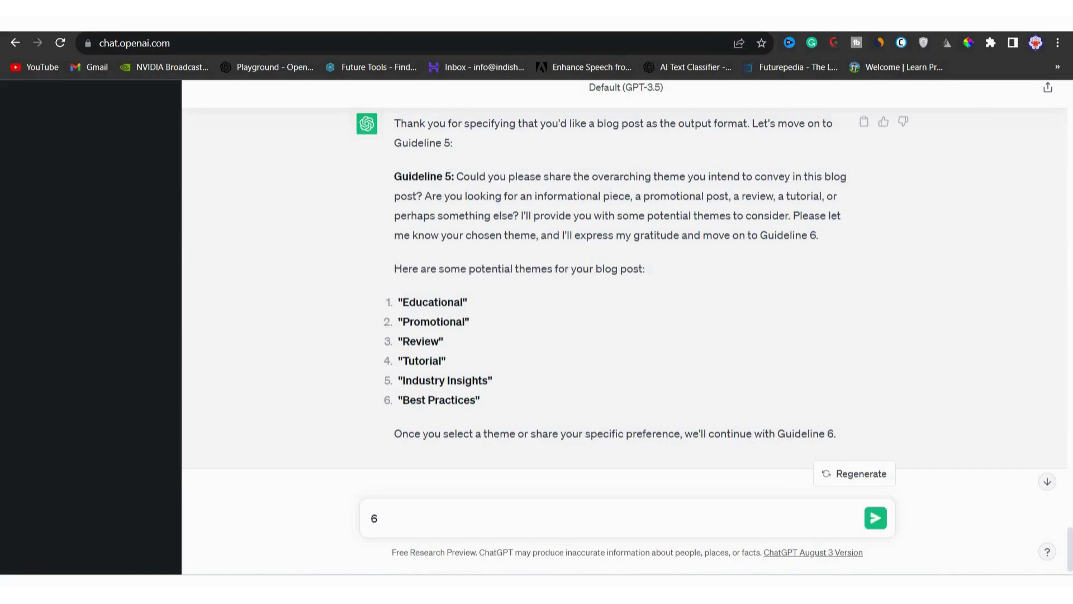
key(Return)
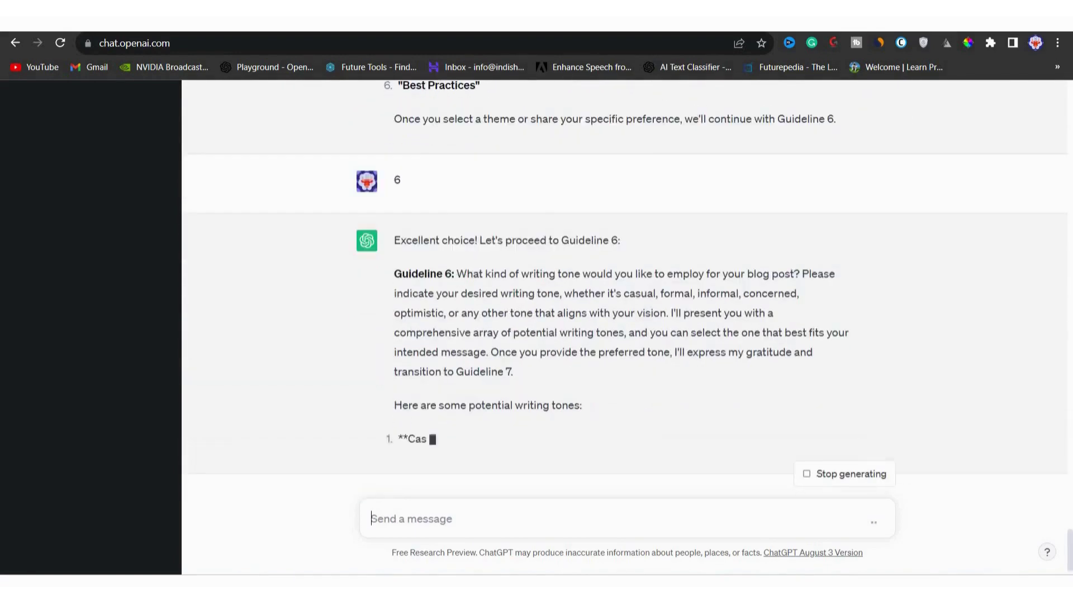
Choose tone 1, Casual, as the writing tone.
drag(458, 172, 836, 171)
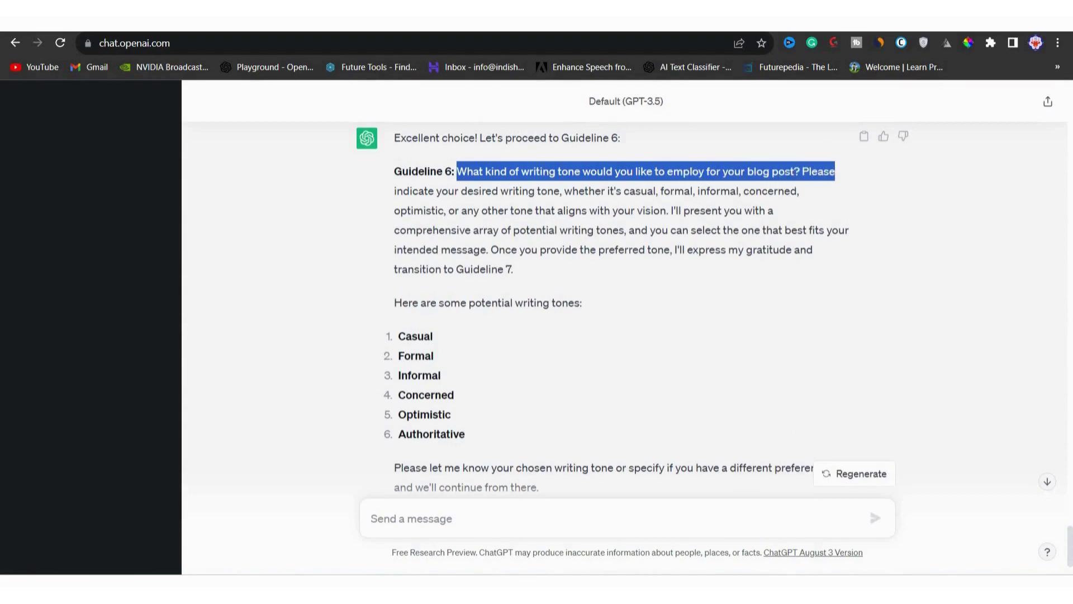
click(835, 173)
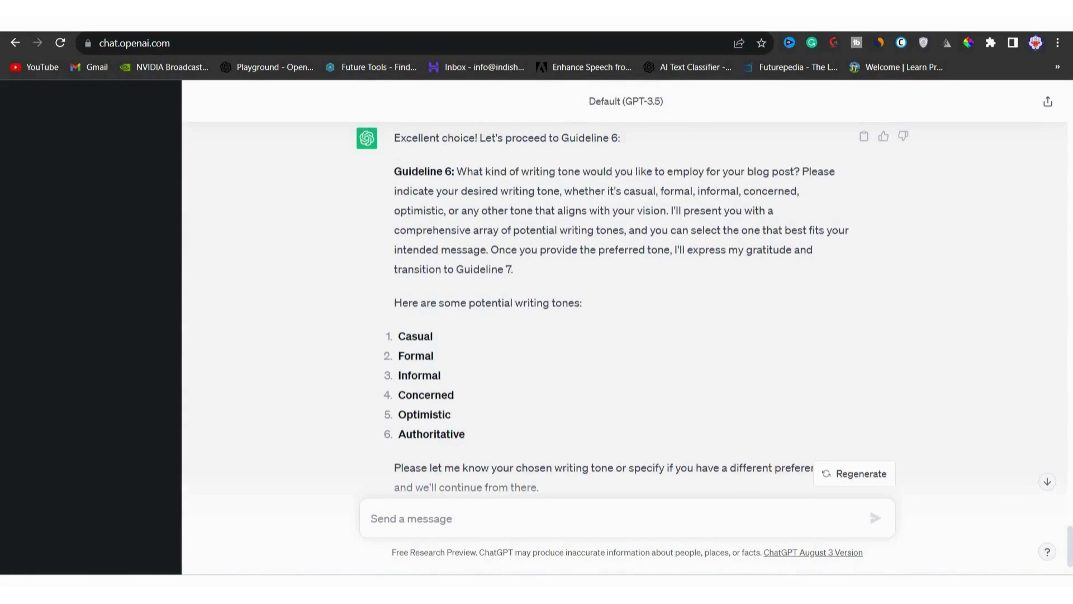
scroll(625, 290, down, 2)
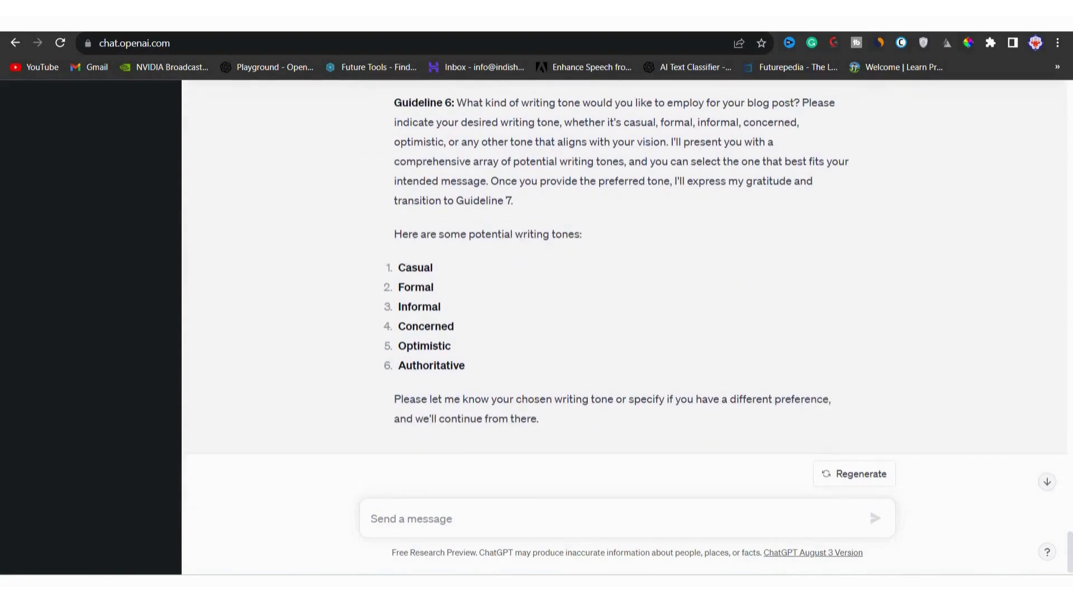
text(1)
key(Return)
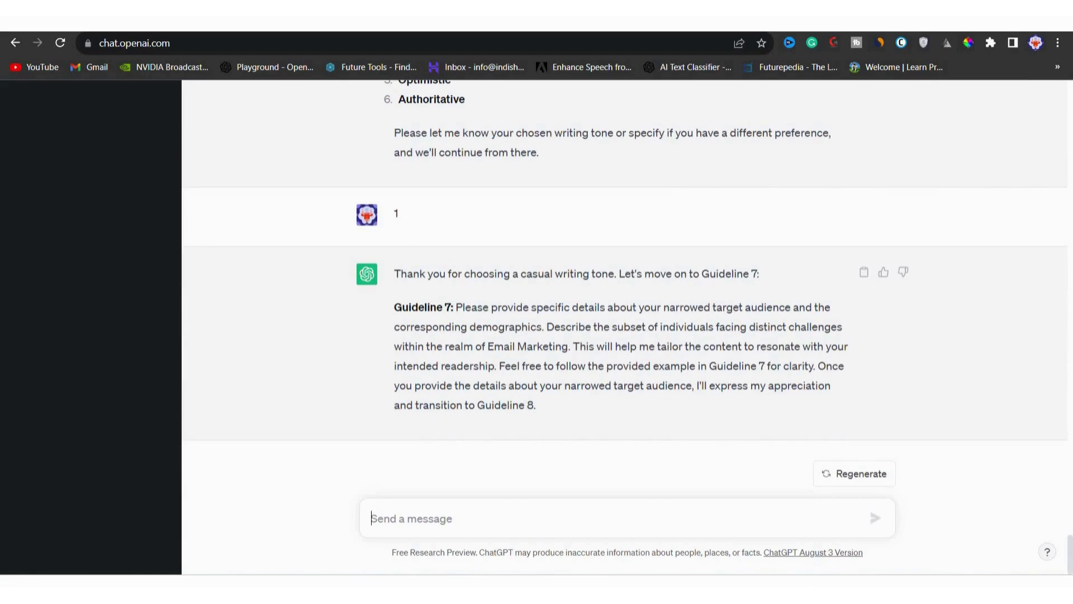
Request audience examples, then describe the audience as coaches aged 25-40 struggling with email engagement.
drag(455, 307, 725, 327)
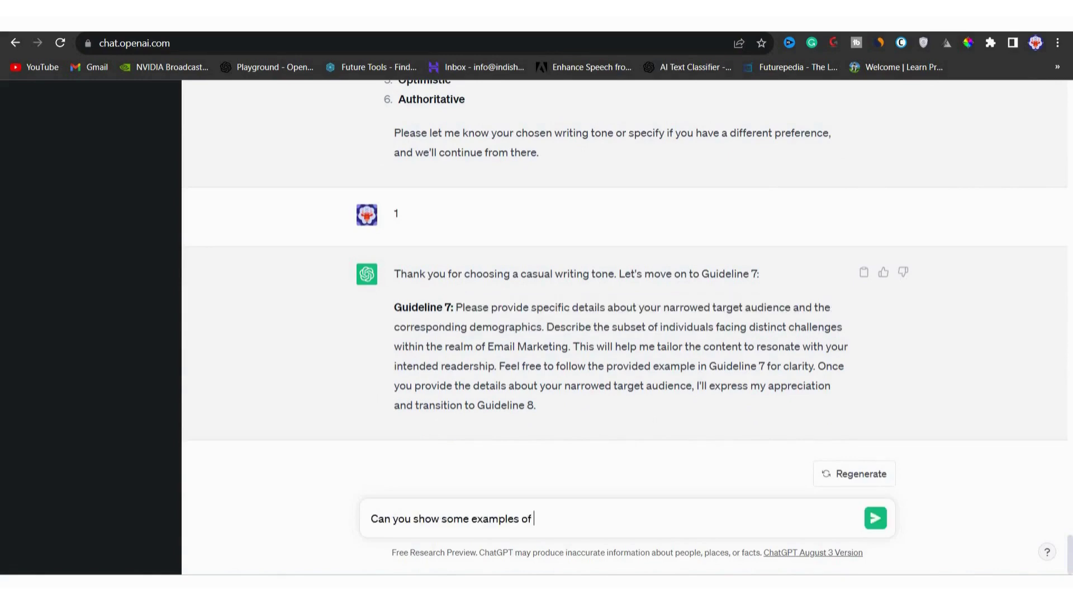
text(narrowed target audience and the corresponding demographics.)
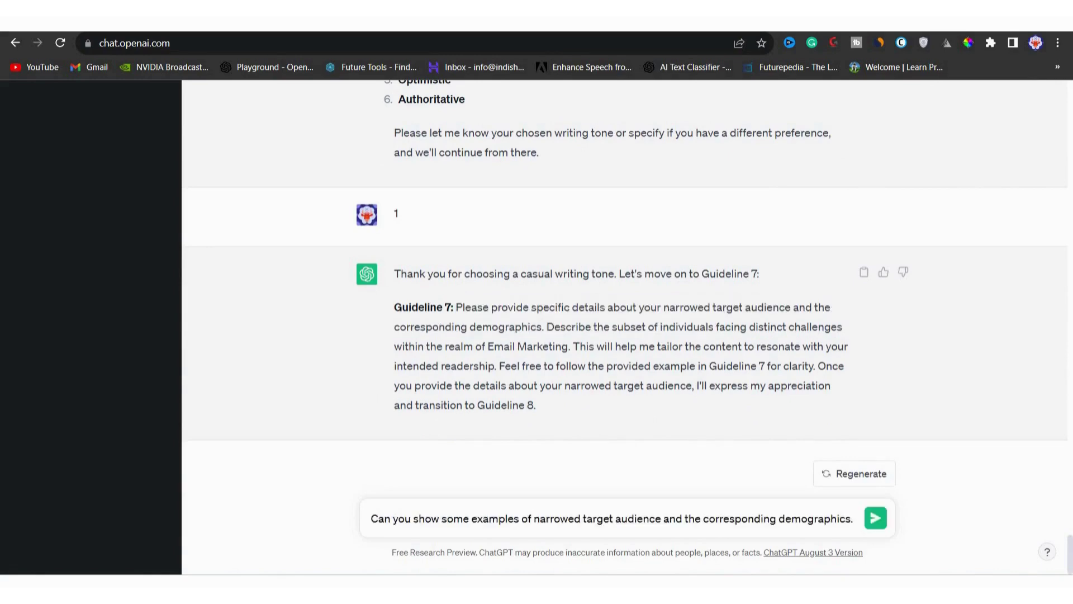
key(Return)
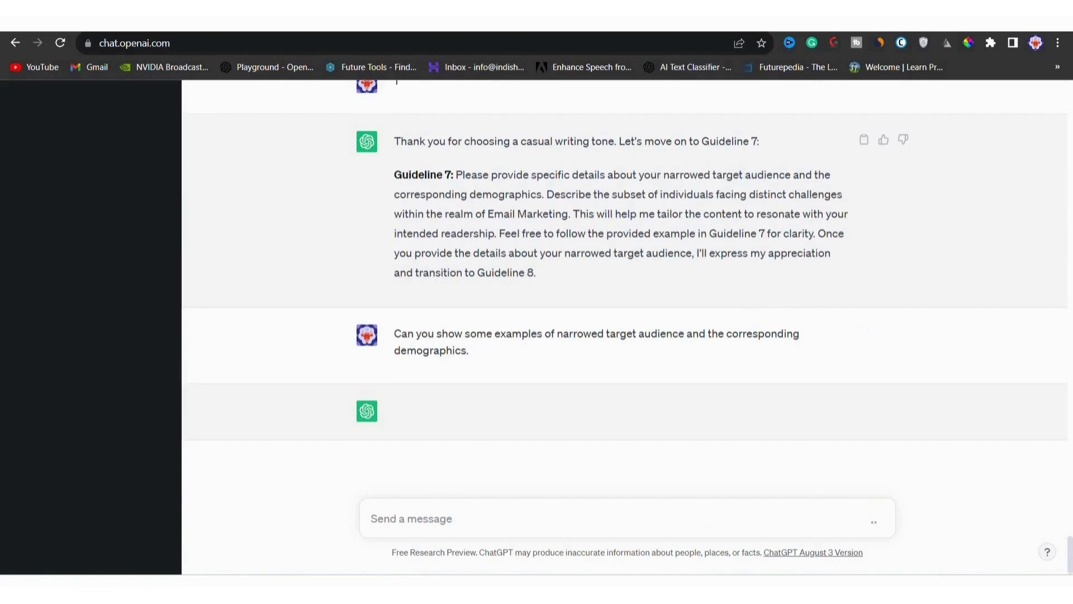
scroll(626, 307, up, 4)
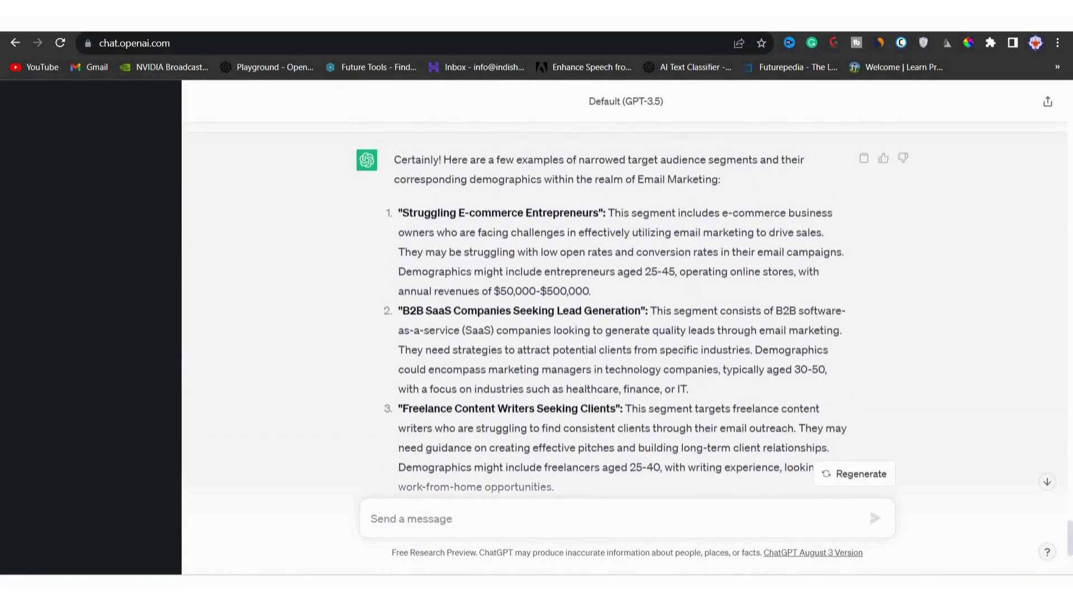
scroll(626, 313, up, 2)
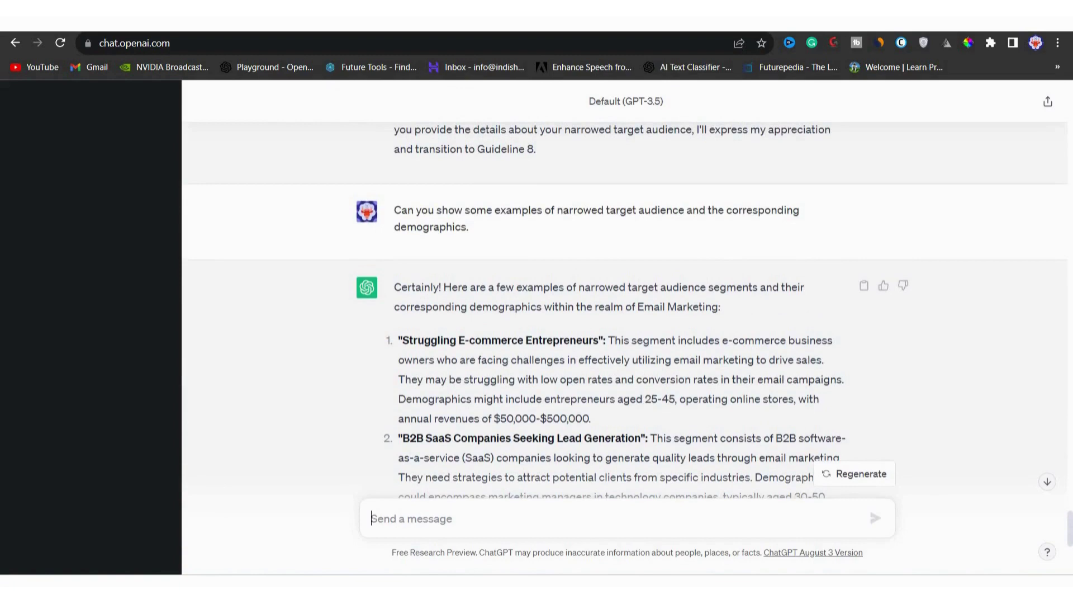
scroll(626, 313, down, 6)
text(Coaches who are struggling with email marketing engagement)
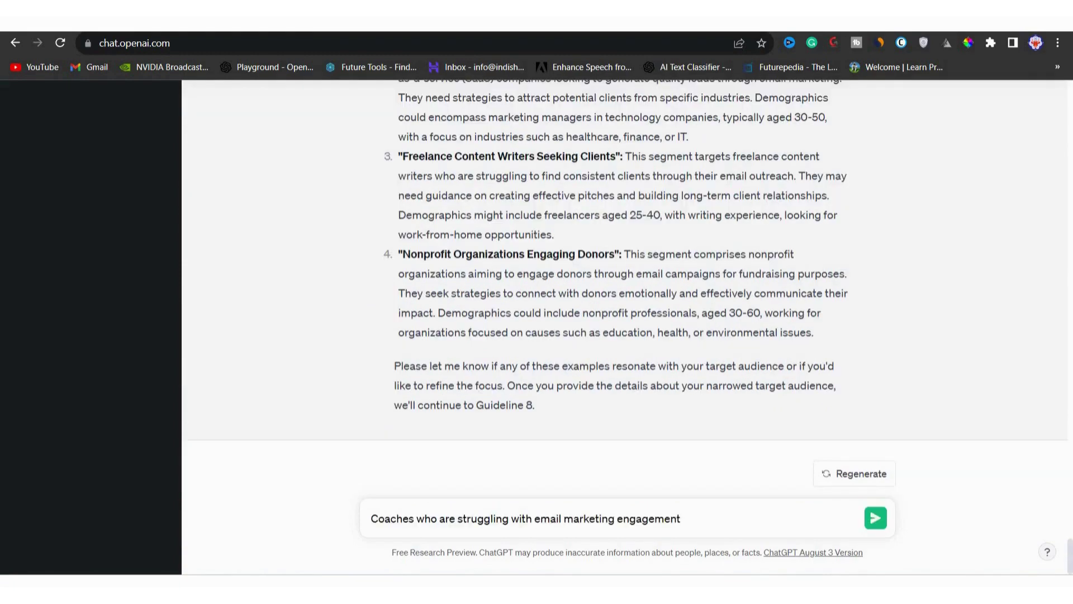
text(. aged 25-40)
key(Return)
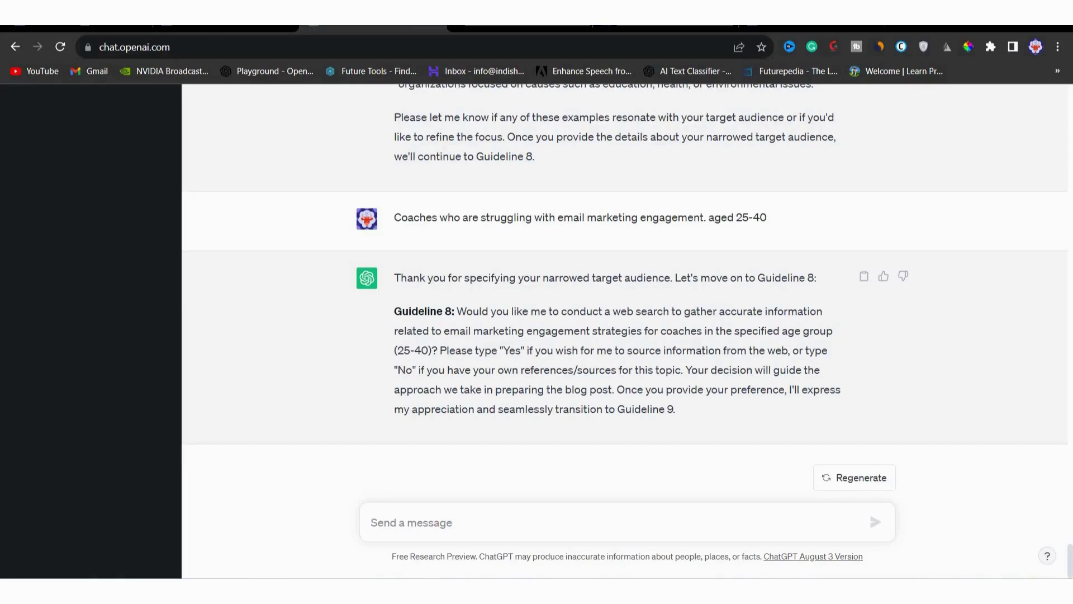
Answer 'Yes' to Guideline 8 to allow a web search.
drag(457, 311, 491, 370)
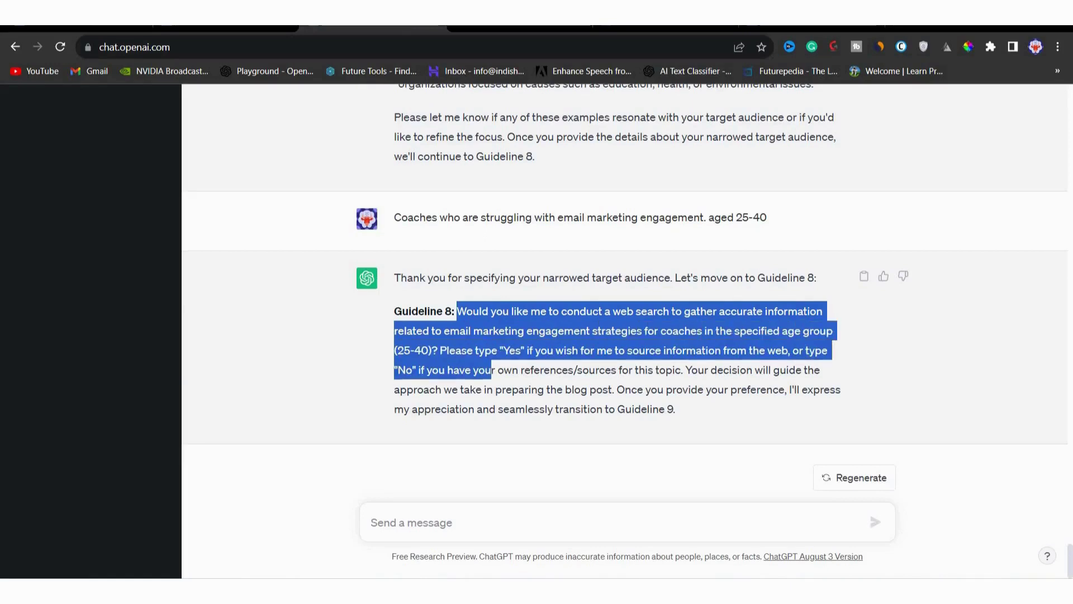
click(491, 370)
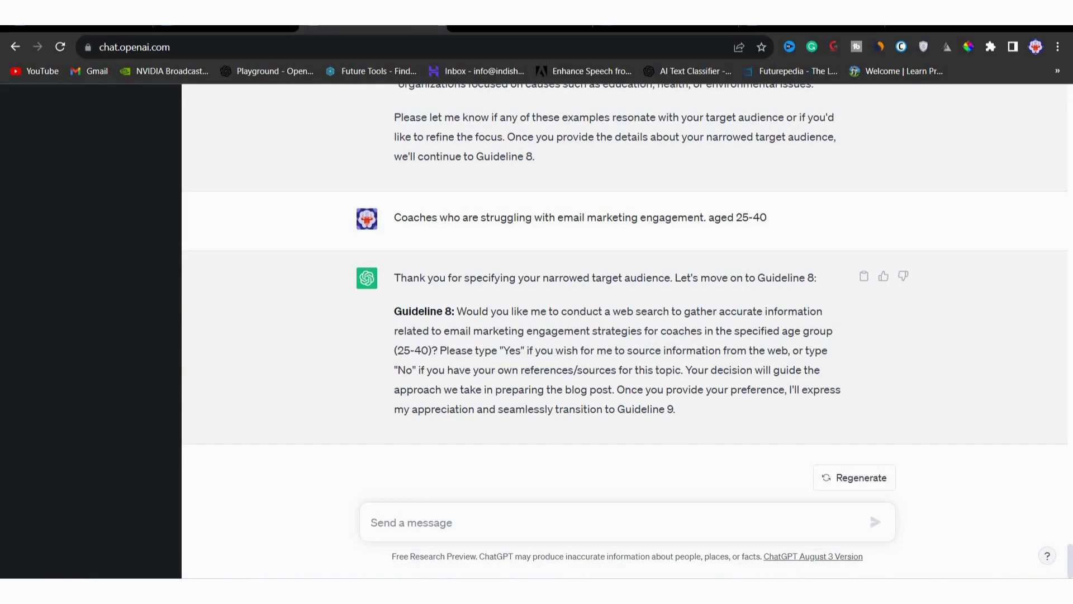
text(Yes)
key(Return)
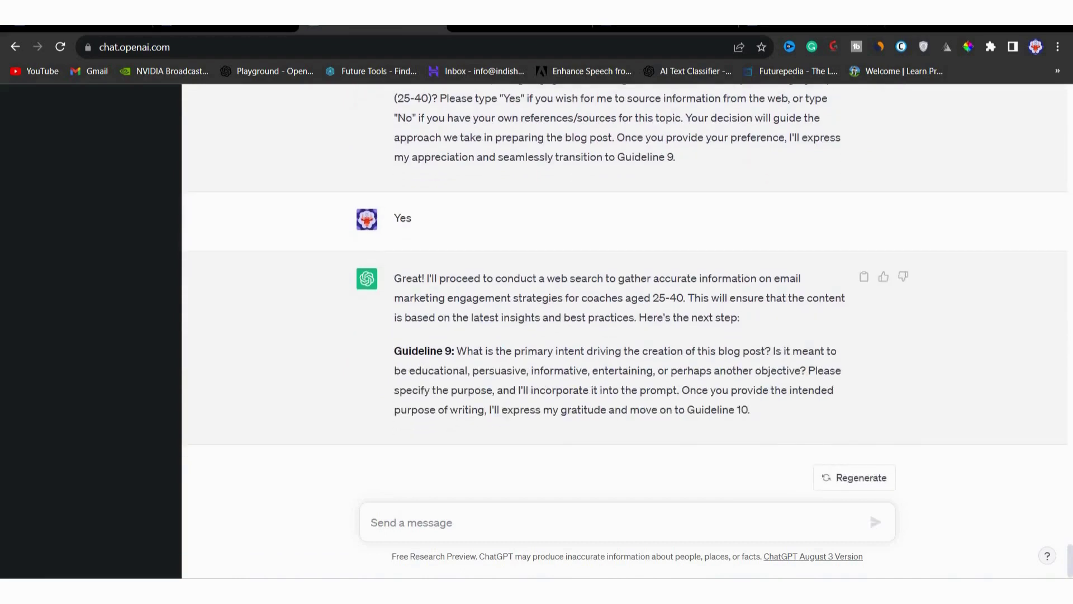
Set the blog post's intent to 'educational' for Guideline 9.
drag(456, 351, 764, 351)
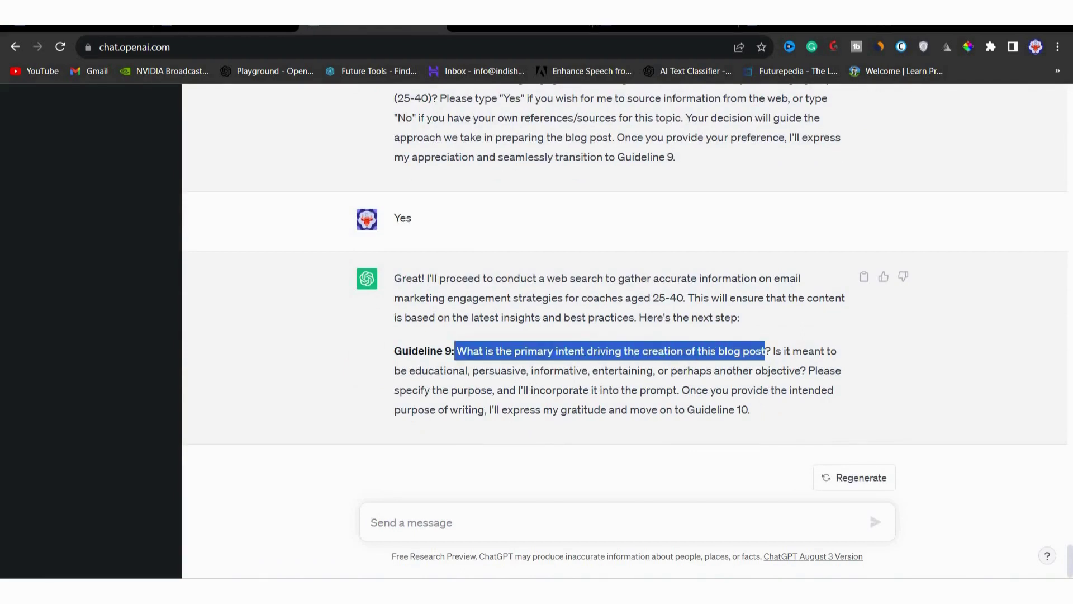
click(765, 352)
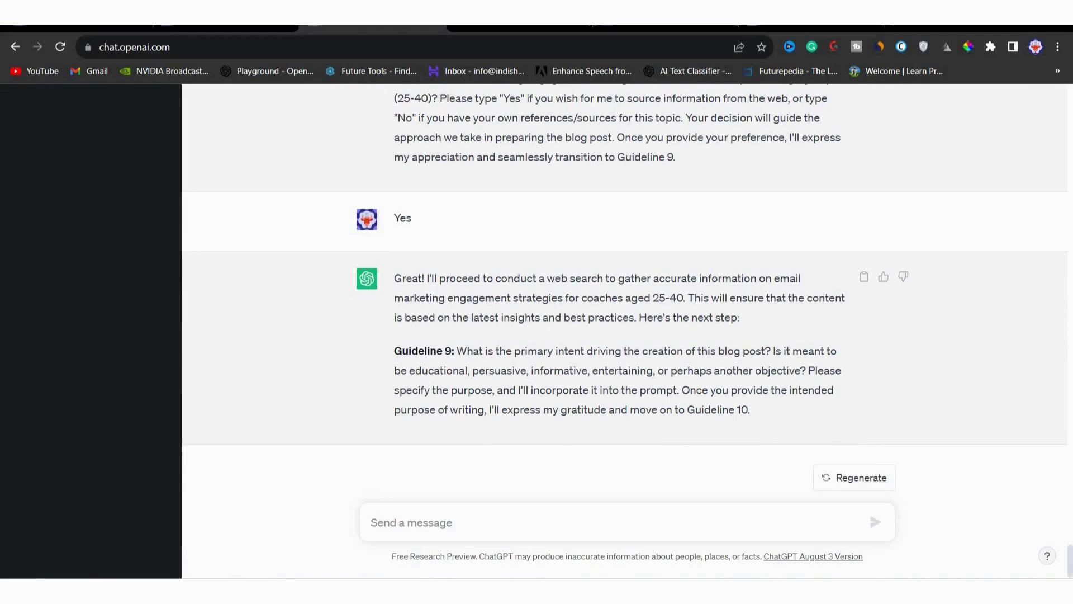
drag(410, 370, 470, 371)
key(ctrl+c)
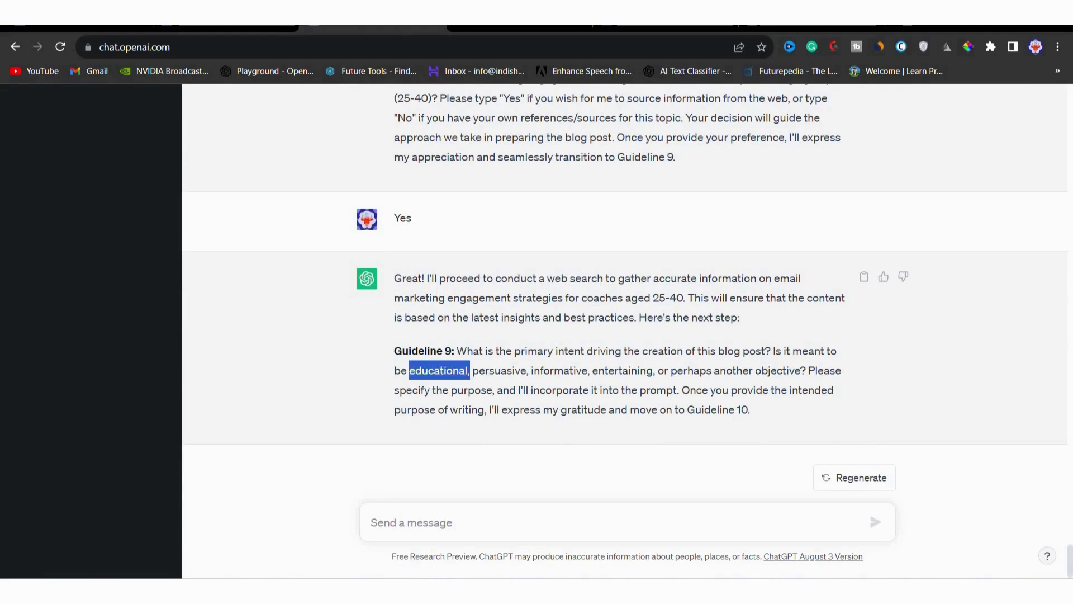
click(412, 522)
key(ctrl+v)
key(BackSpace)
key(Return)
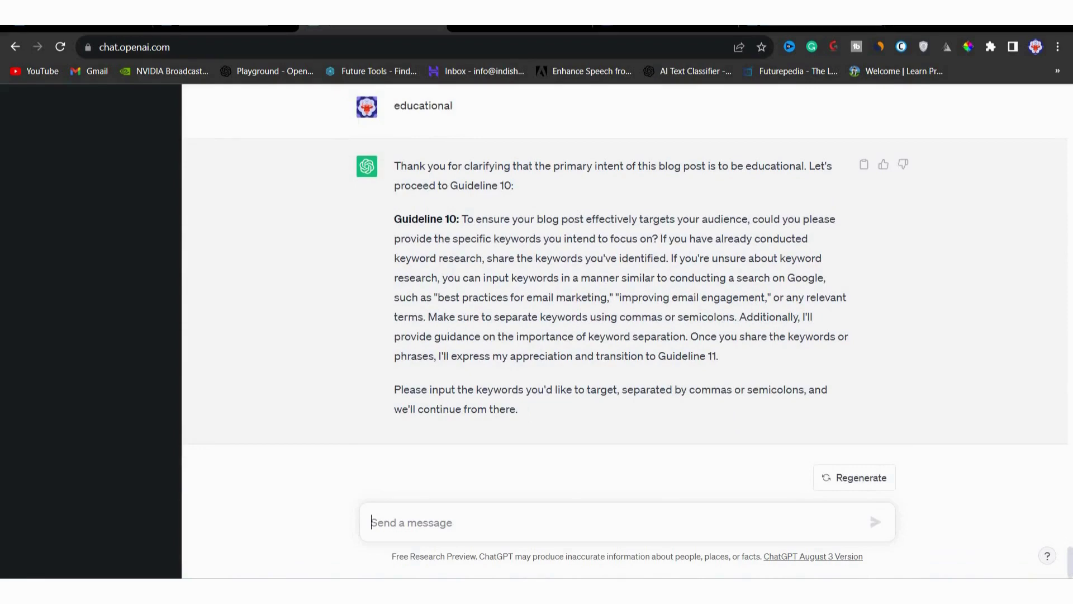
Ask for keyword examples and choose to target all 6.
drag(395, 219, 545, 317)
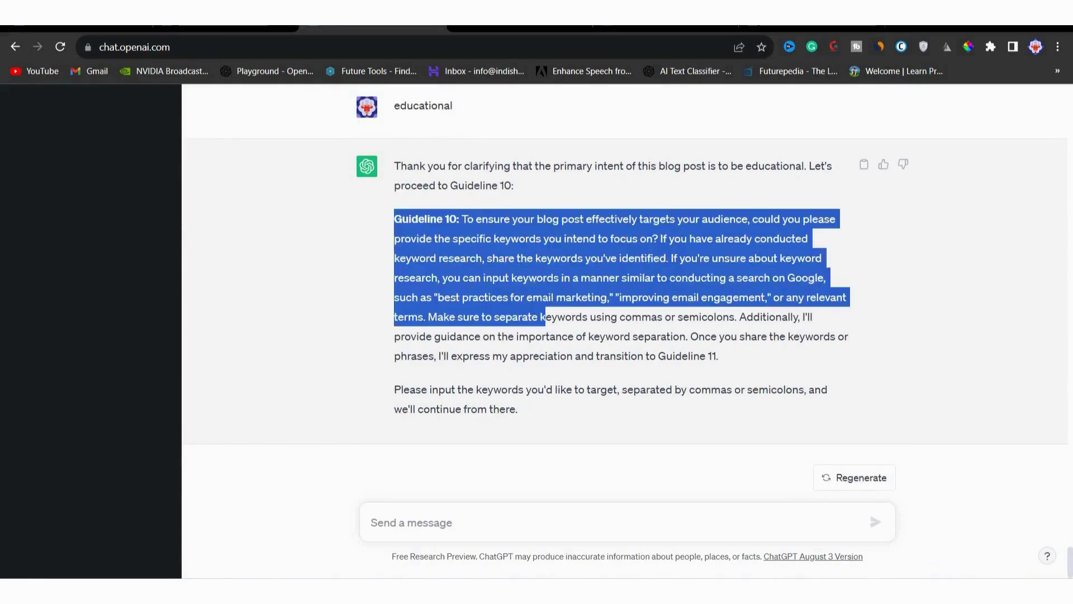
click(544, 317)
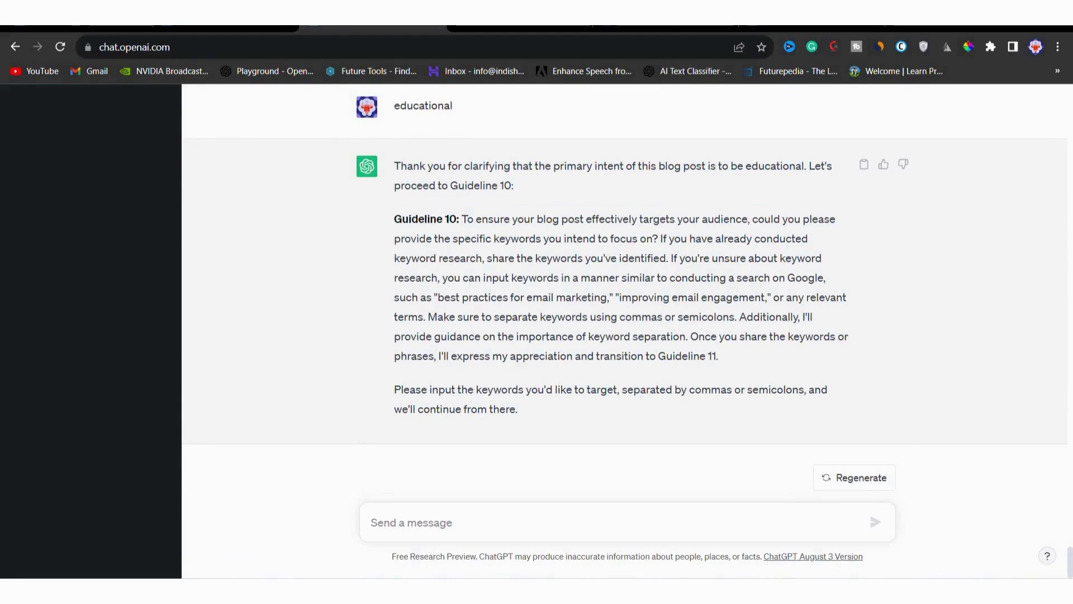
text(show me some examples)
key(Return)
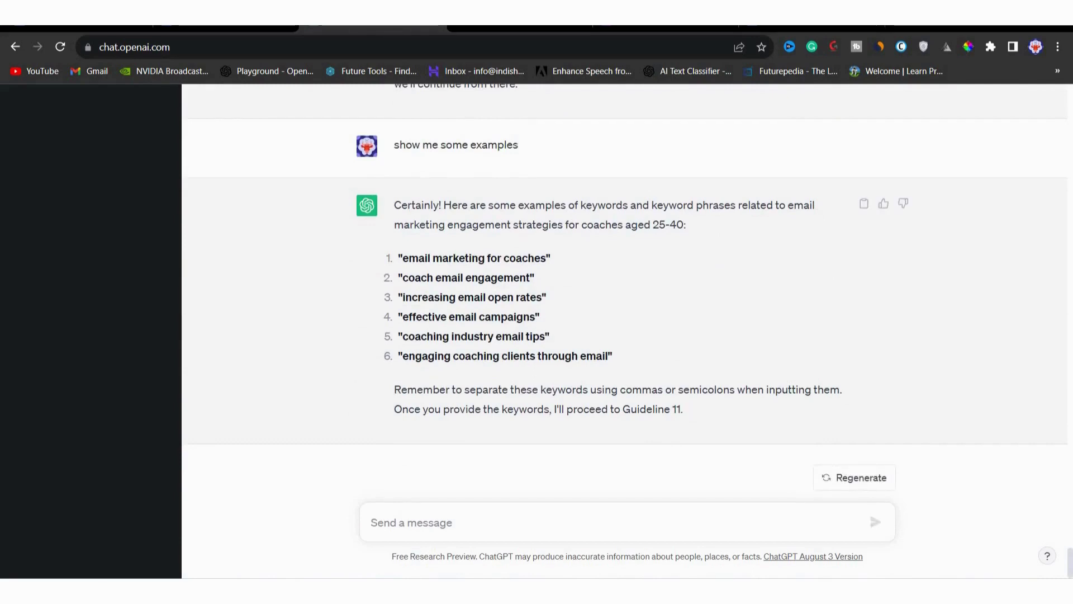
drag(409, 258, 612, 356)
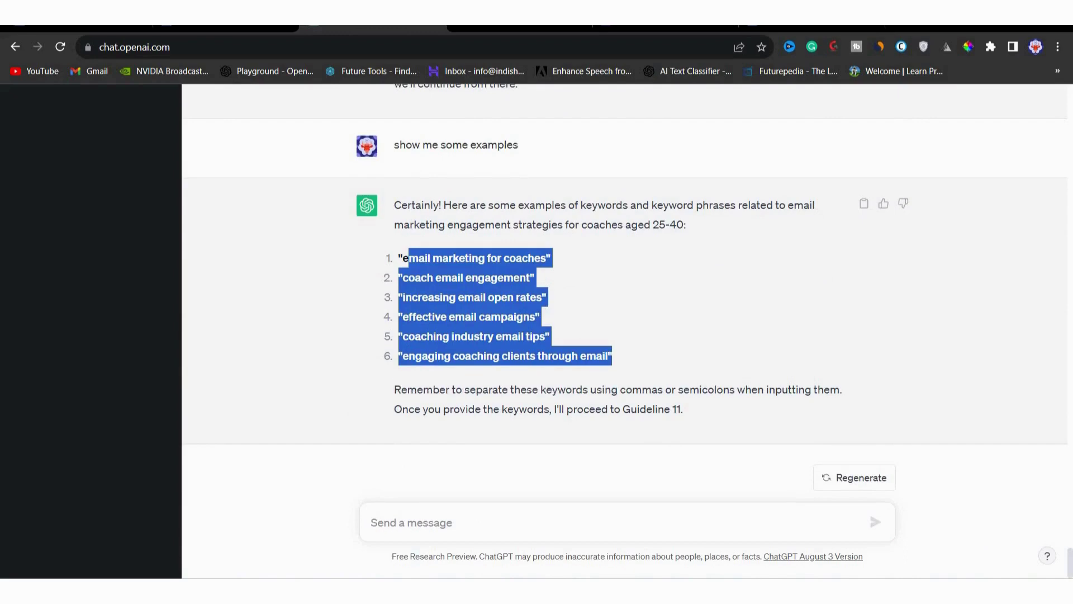
click(626, 352)
text(all 6)
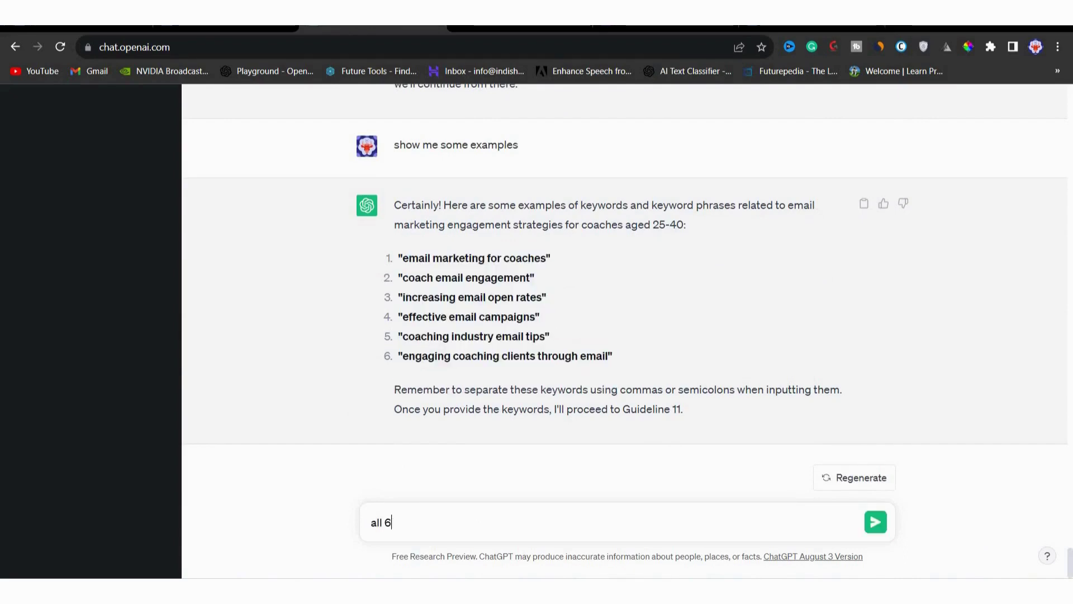
key(Return)
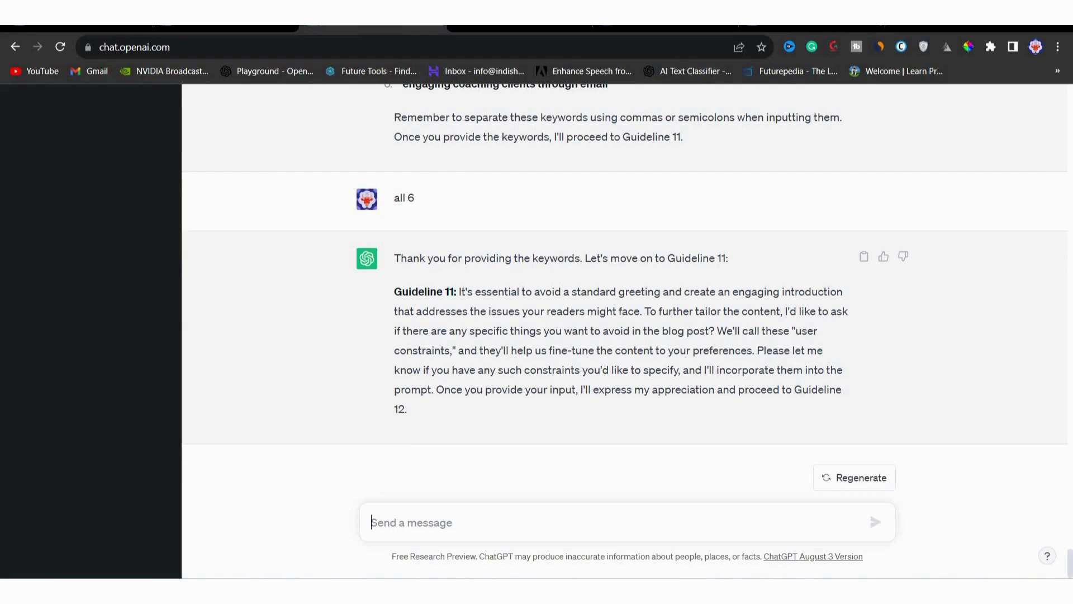
Tell ChatGPT not to end the post with 'Thank you for reading my blog post'.
text(Don't include "Thank you for )
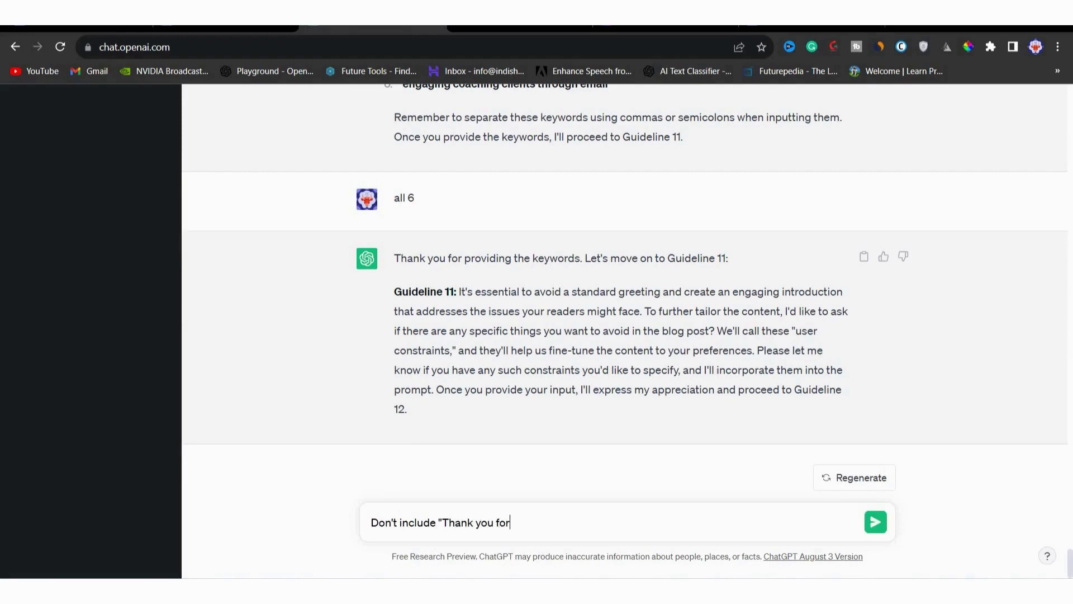
text(reading my blog post)
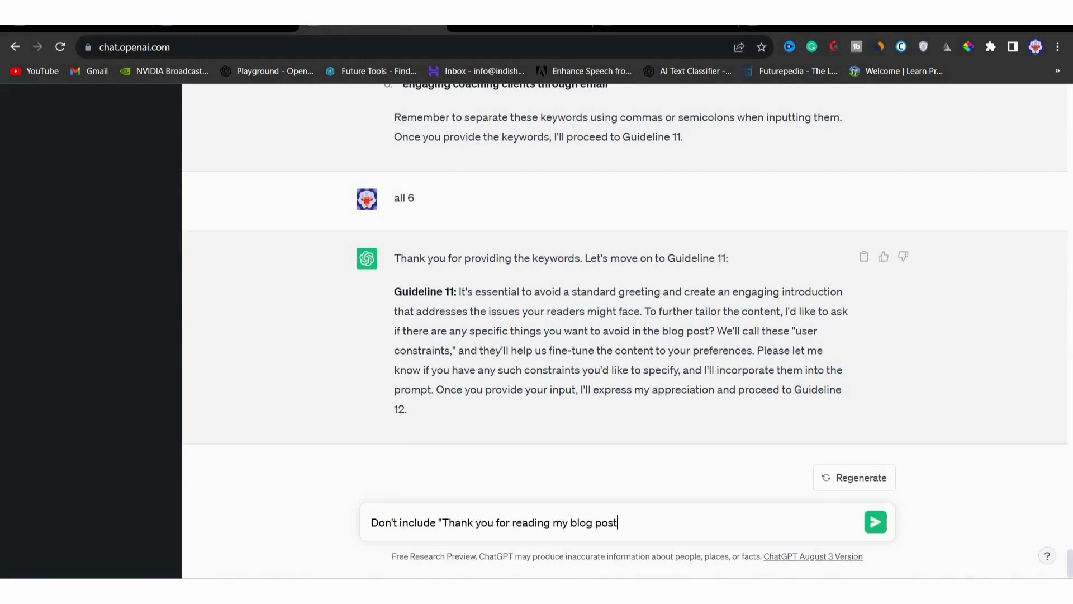
text(" at the end of the blog post.)
key(Return)
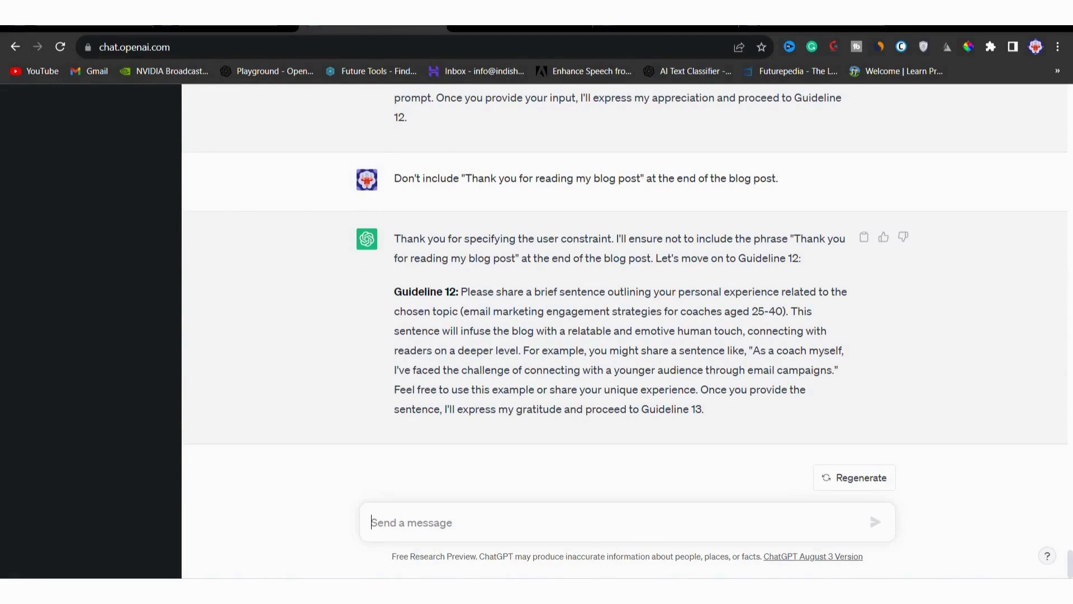
drag(461, 292, 729, 311)
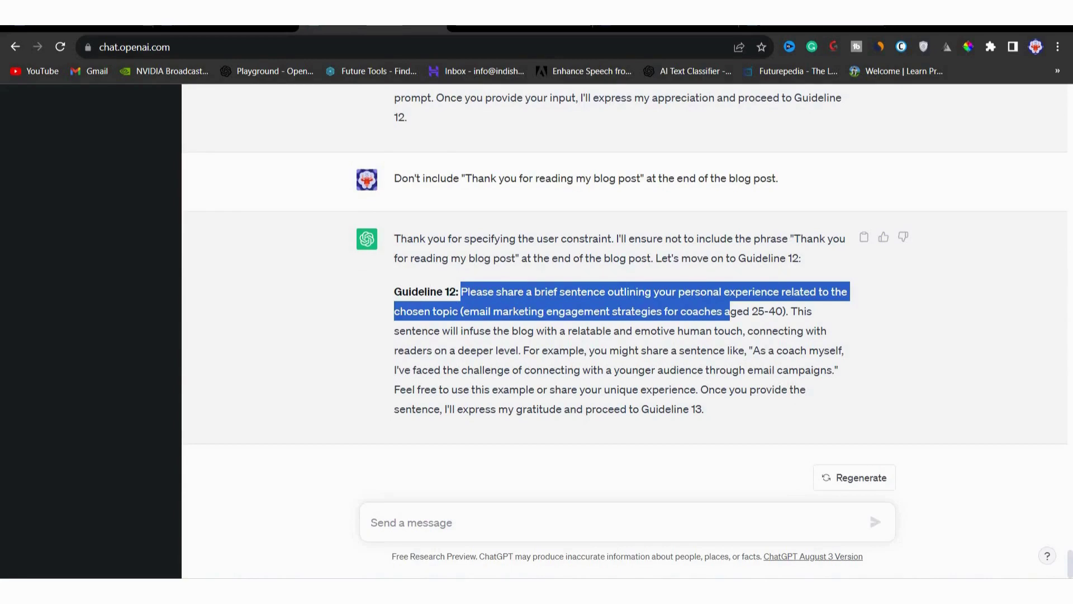
click(729, 312)
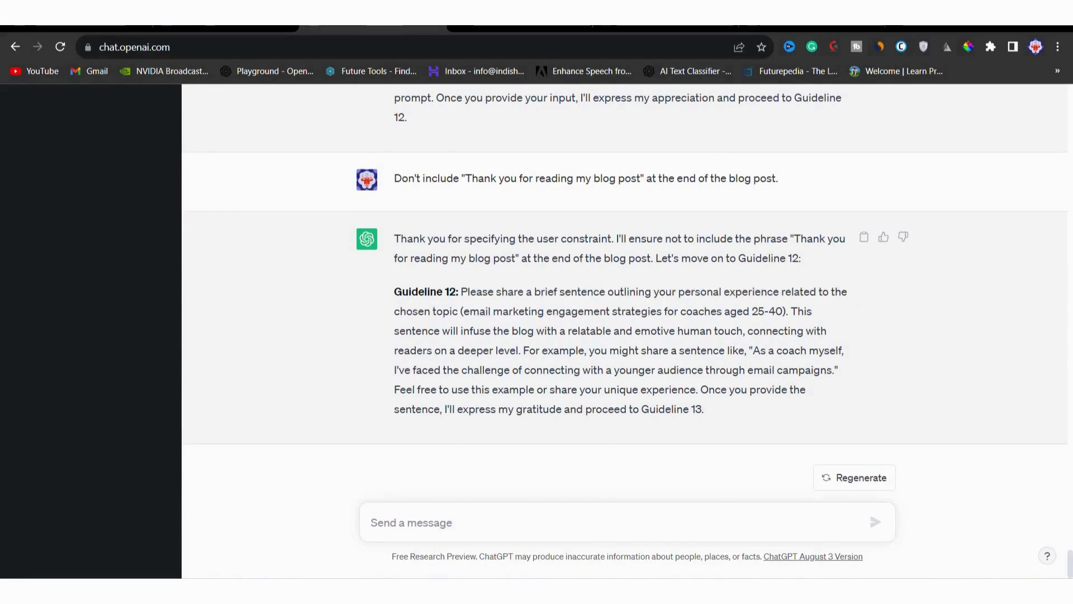
Ask for more personal-experience sentence examples, then pick example 2.
text(Show me some more examples)
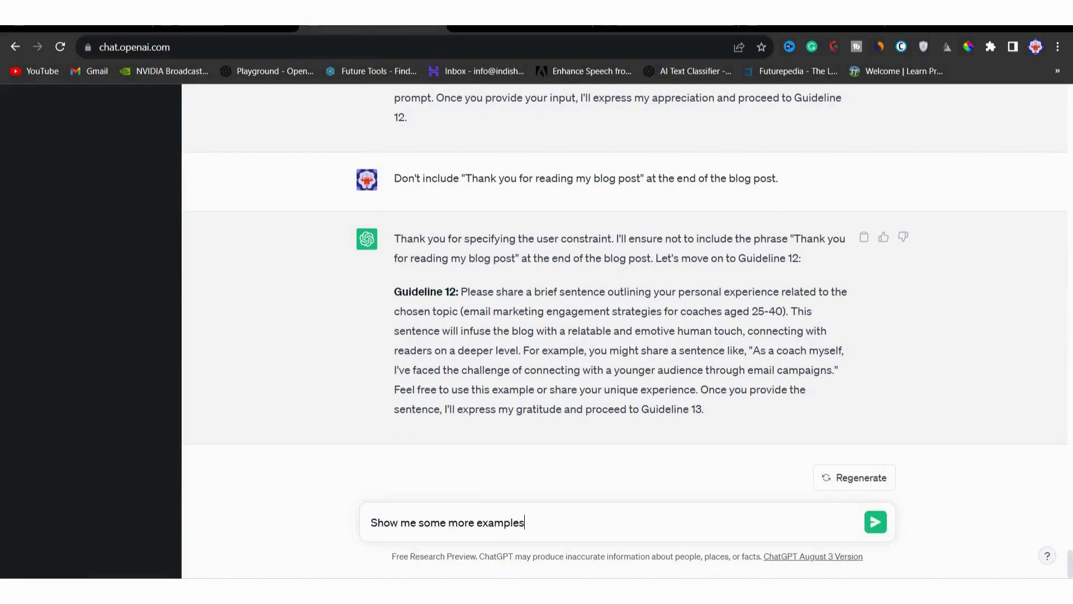
key(Return)
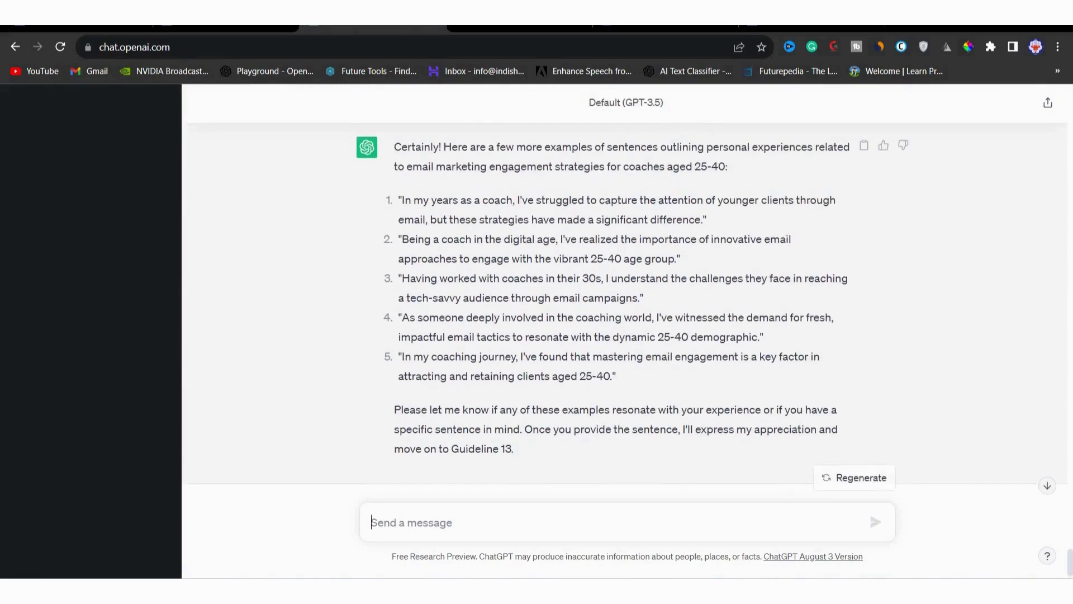
text(2)
key(Return)
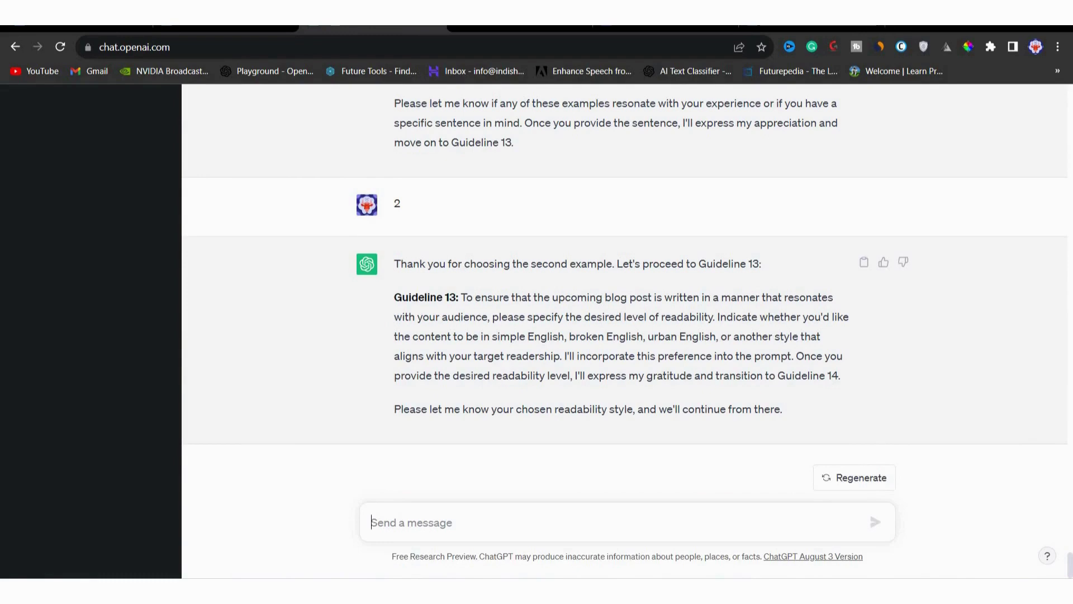
Answer readability with 'Simple Spoken English' and reply 'Yes' to using formatting elements.
text(Simple Spoken English)
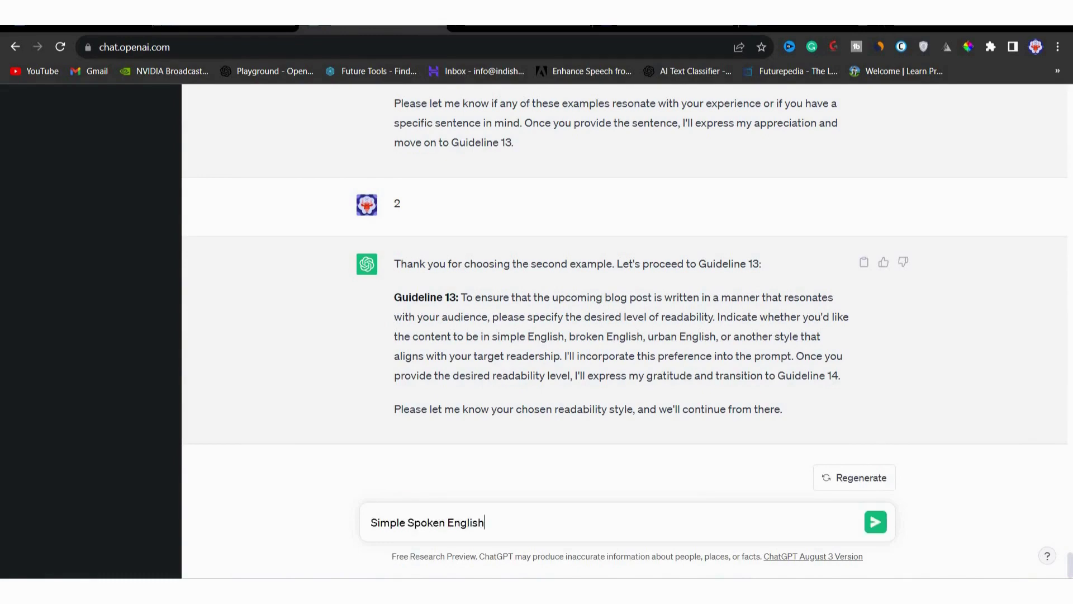
key(Return)
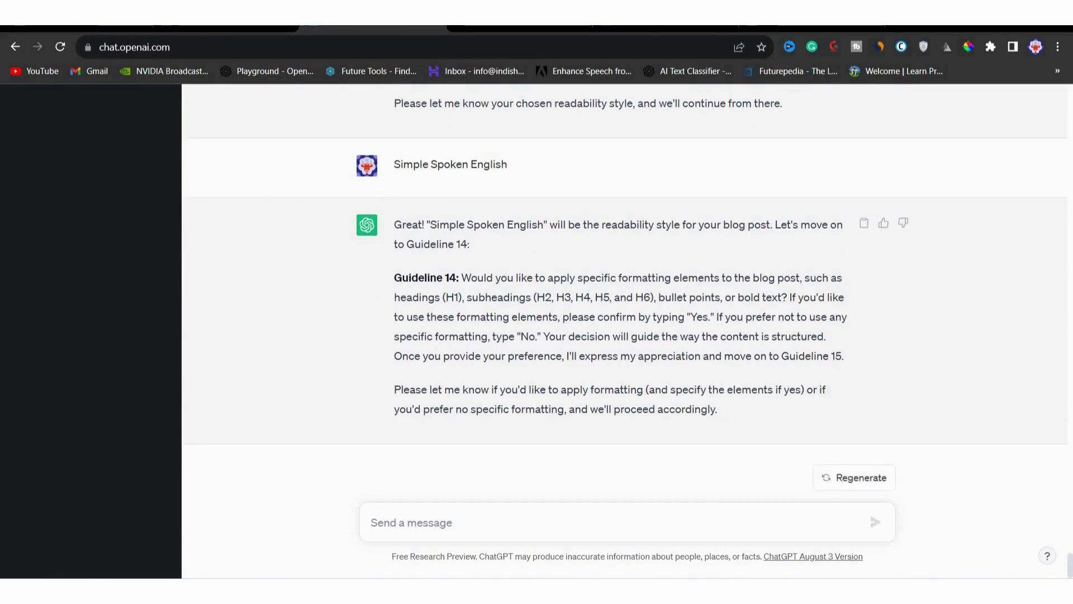
text(Yes)
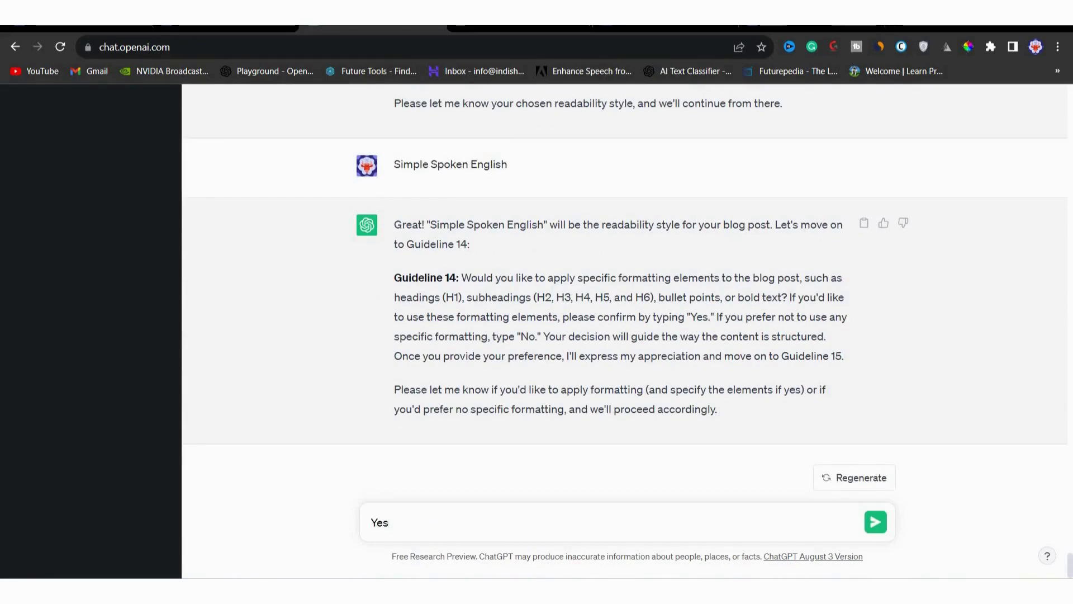
key(Return)
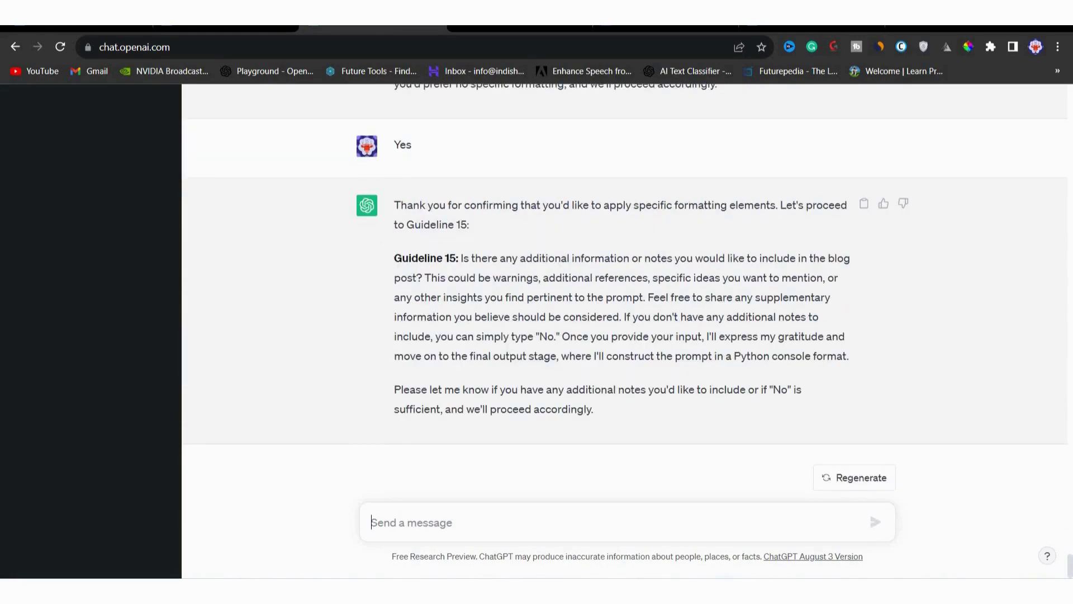
Send 'Expert Quotes' as the additional note for Guideline 15.
drag(460, 258, 791, 278)
click(791, 280)
text(Expert Quotes)
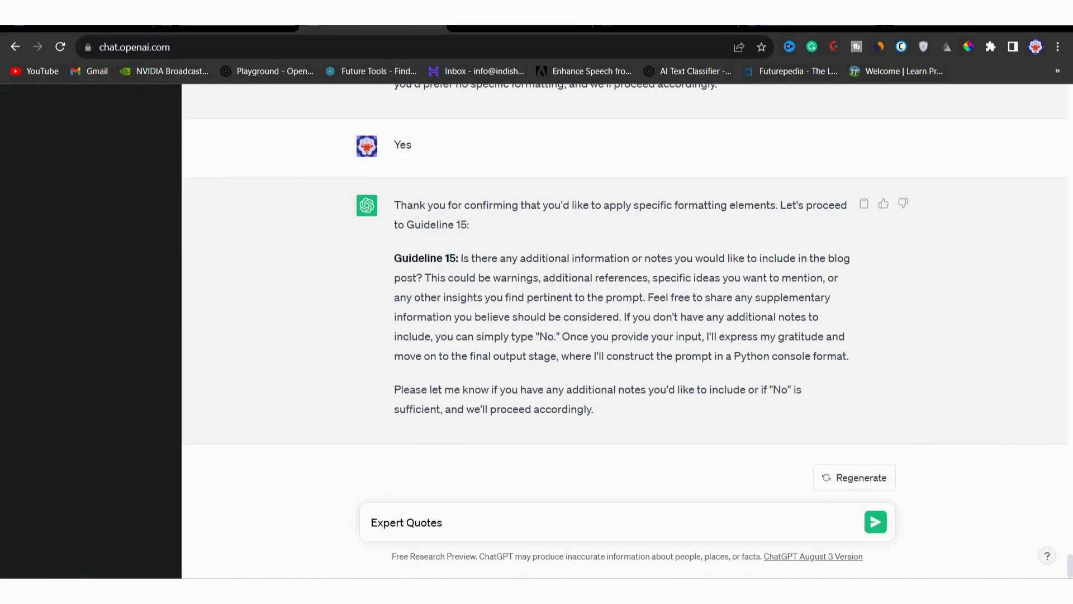
key(Return)
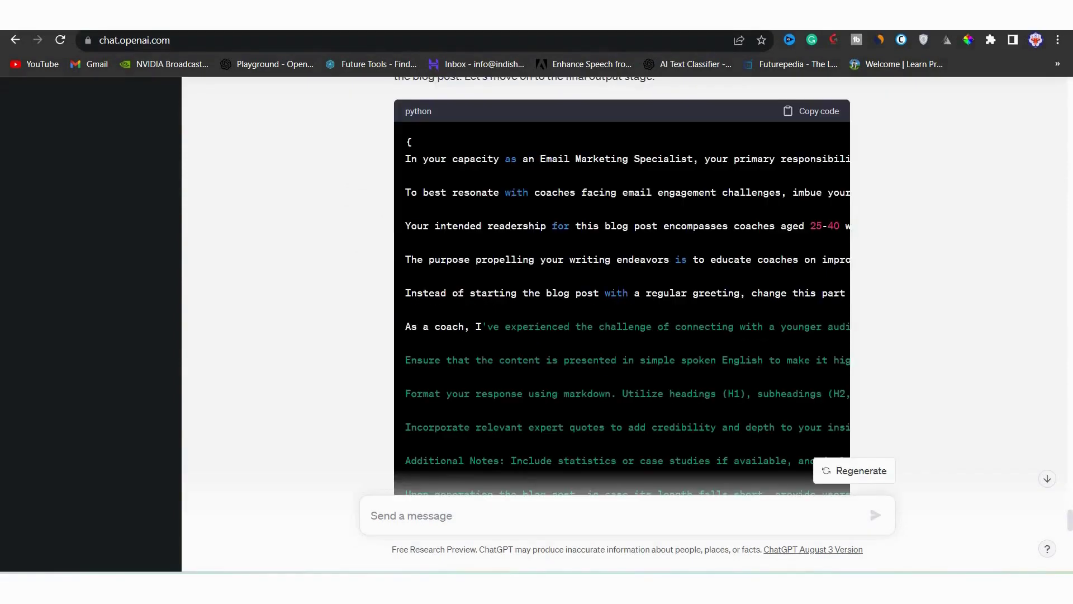
Read through the generated prompt, then ask ChatGPT to 'Make this prompt short'.
scroll(622, 285, up, 2)
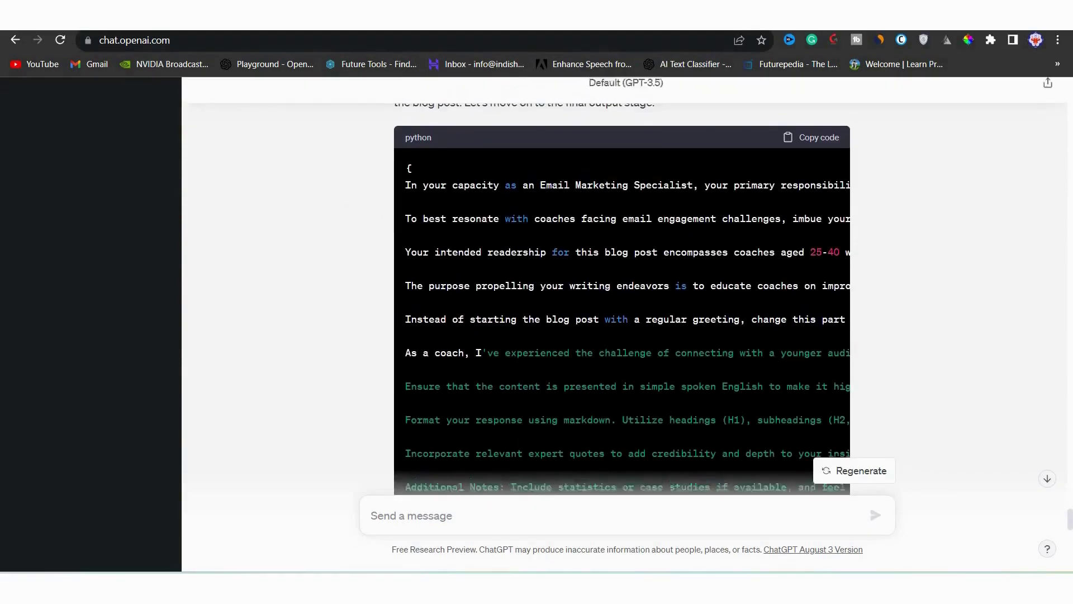
scroll(622, 363, right, 10)
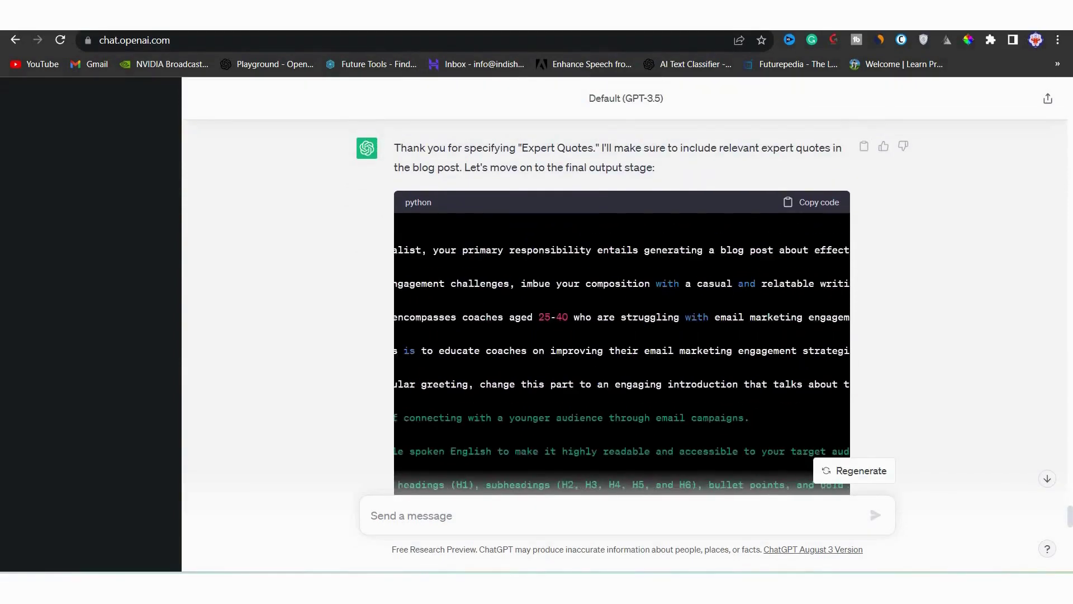
scroll(622, 363, down, 6)
scroll(623, 363, up, 3)
scroll(622, 285, up, 4)
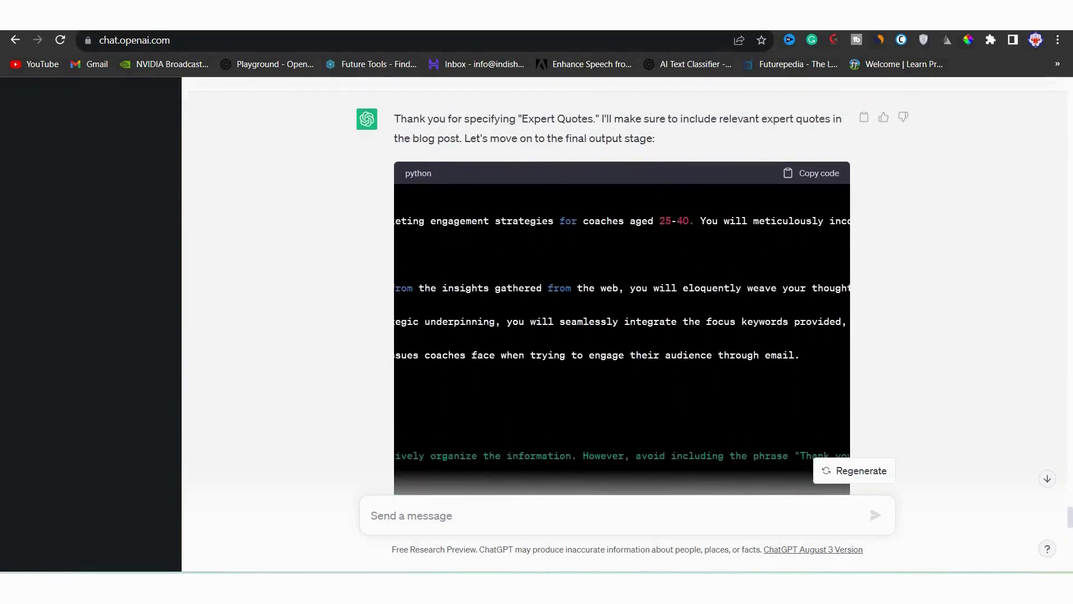
scroll(622, 324, down, 2)
scroll(622, 324, up, 1)
scroll(622, 325, left, 7)
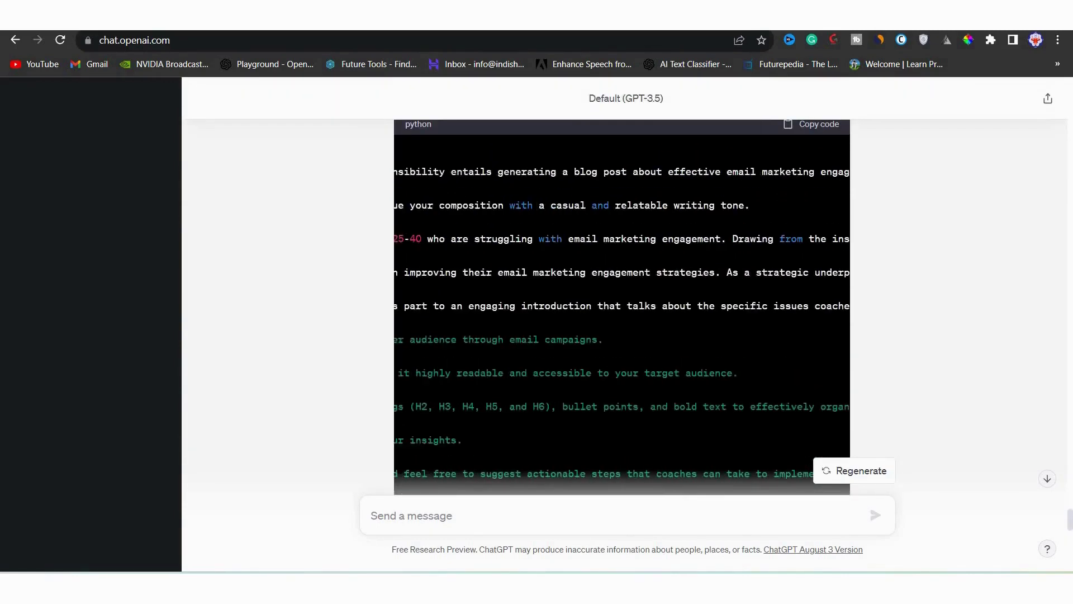
scroll(623, 325, left, 6)
scroll(622, 325, down, 2)
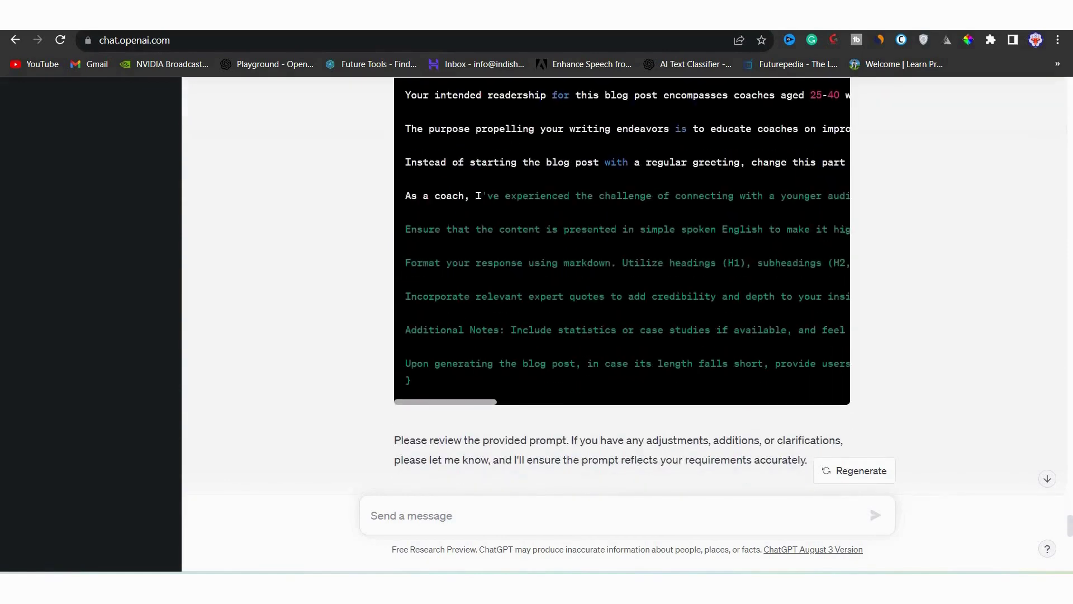
drag(394, 440, 606, 440)
click(607, 441)
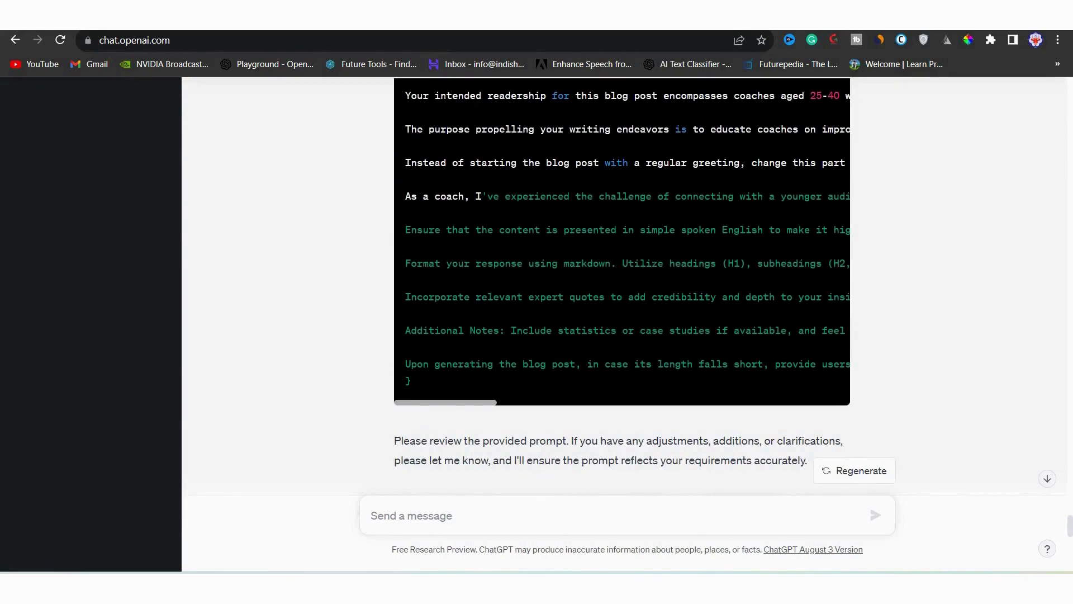
scroll(624, 287, up, 1)
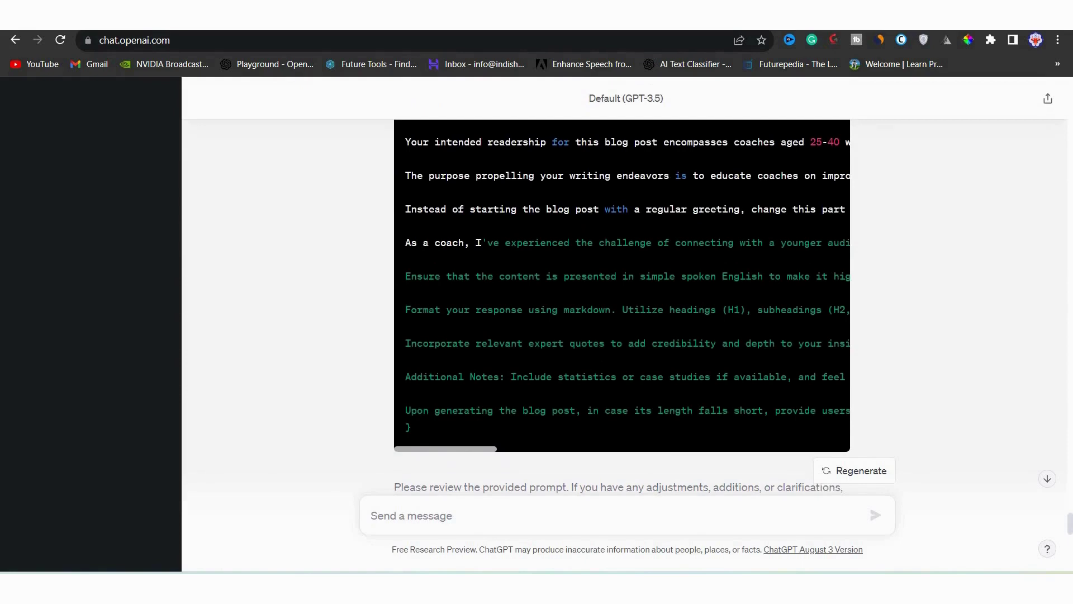
text(Make this prompt short)
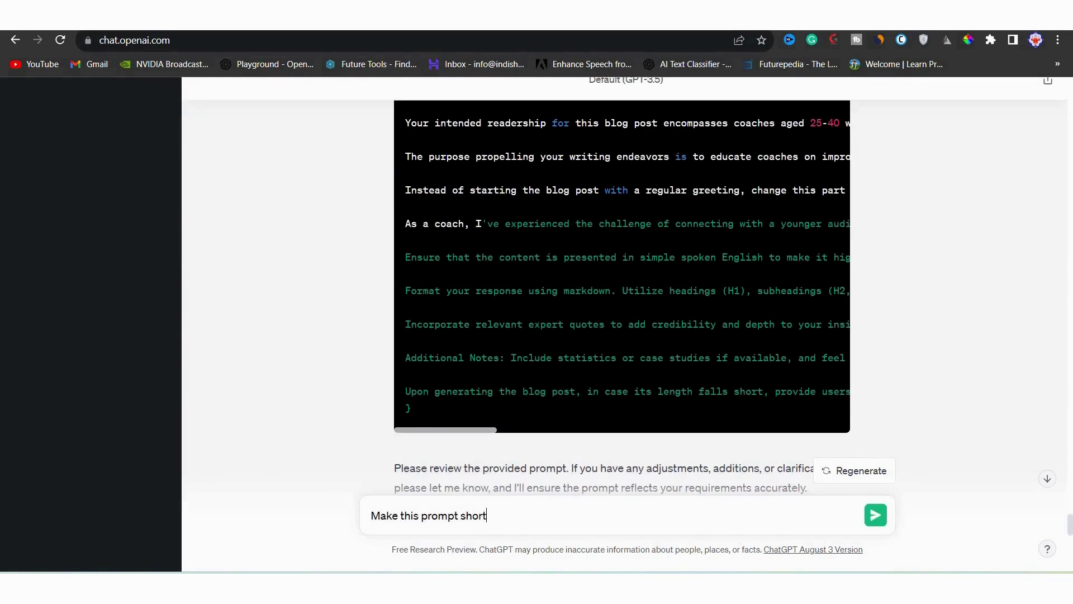
key(Return)
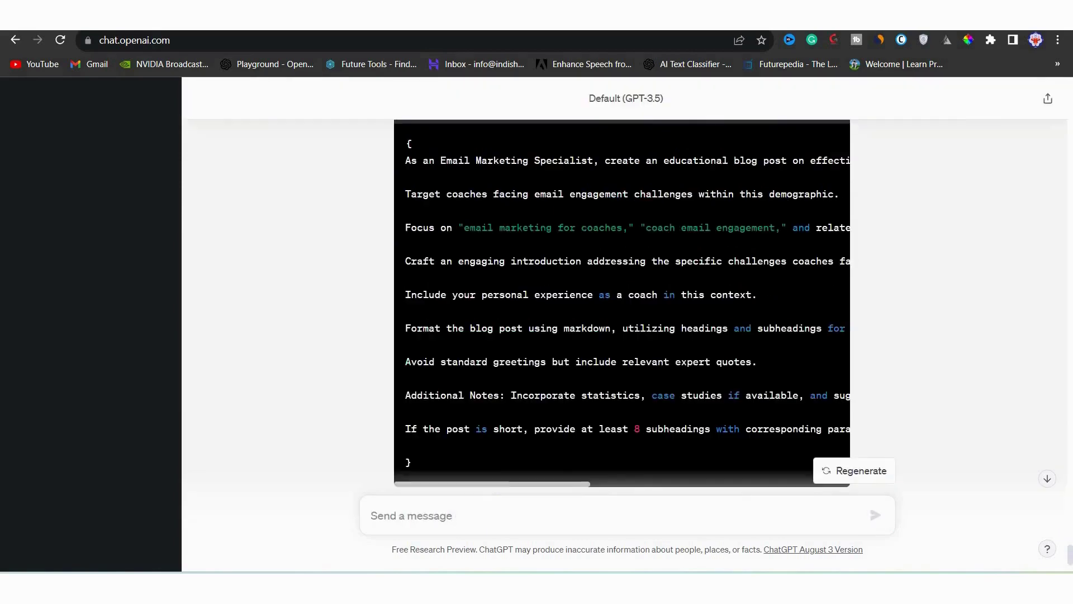
Copy the prompt and paste it into the new Google Doc.
scroll(622, 302, right, 5)
scroll(622, 302, left, 5)
scroll(623, 302, up, 10)
click(813, 133)
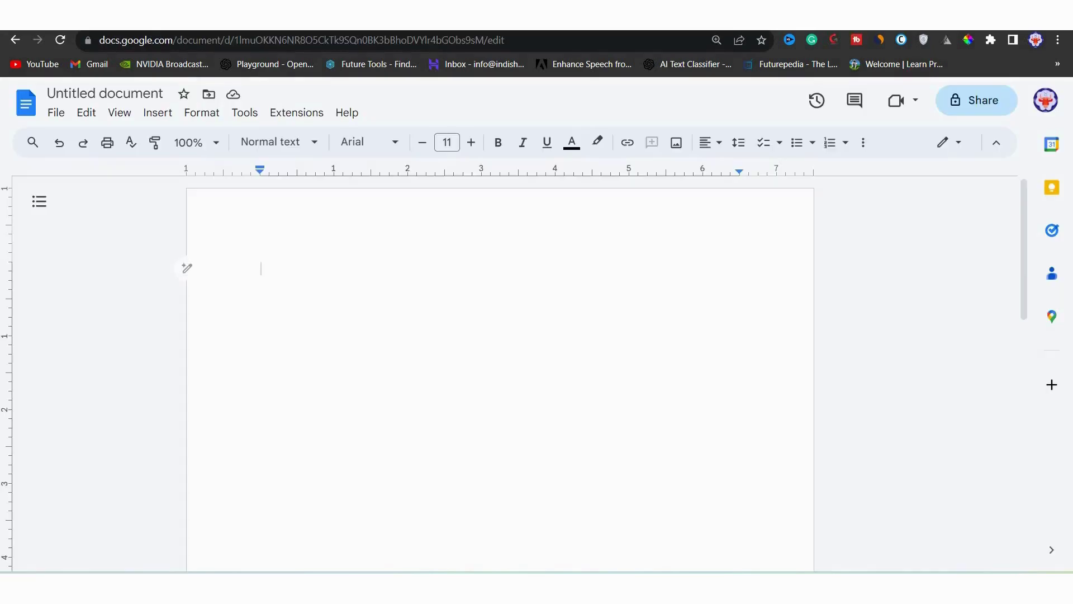
key(ctrl+v)
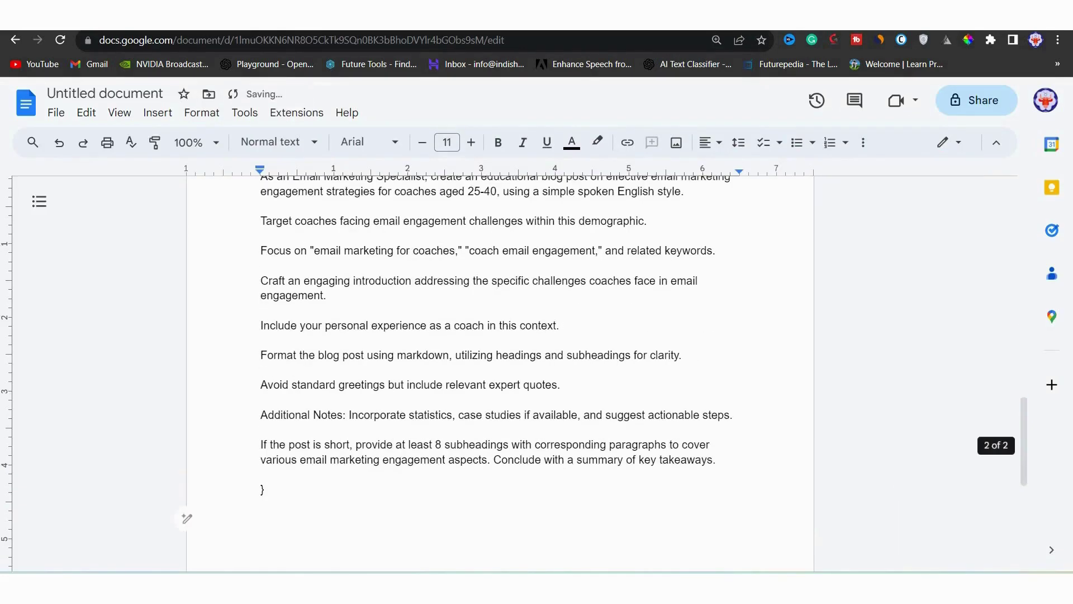
Delete the long first prompt and the empty line above the shortened one.
scroll(500, 374, up, 5)
scroll(500, 374, down, 5)
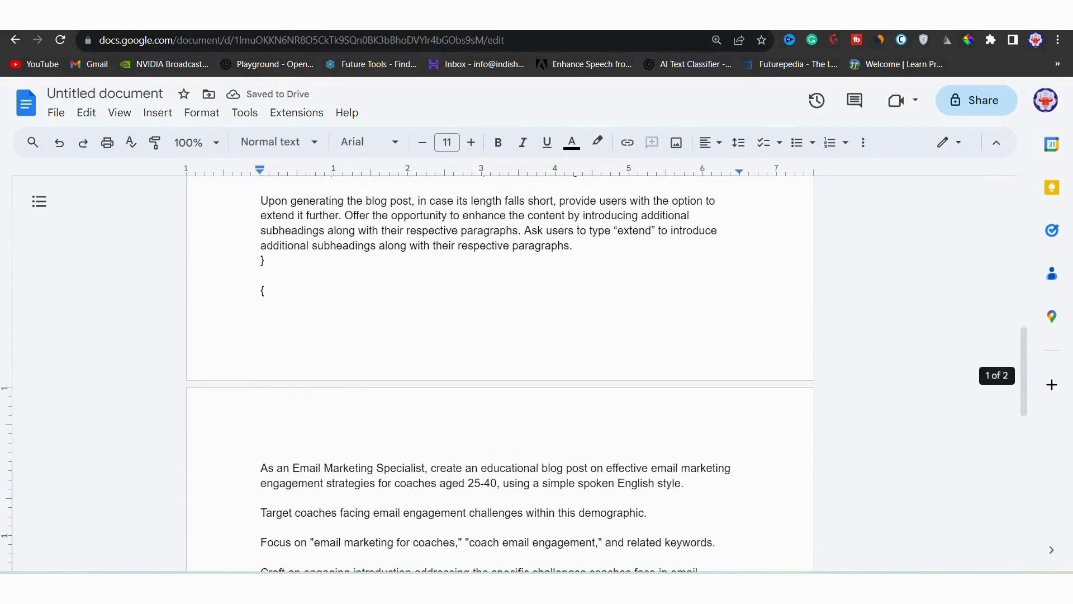
scroll(501, 375, up, 15)
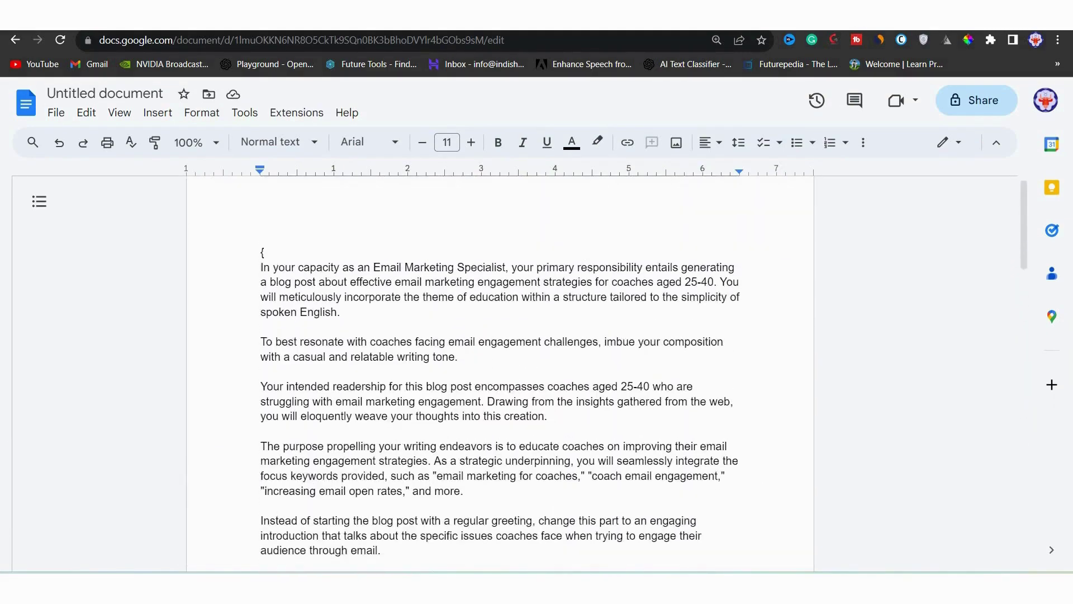
scroll(500, 374, down, 15)
scroll(501, 374, up, 6)
drag(265, 409, 260, 214)
click(332, 349)
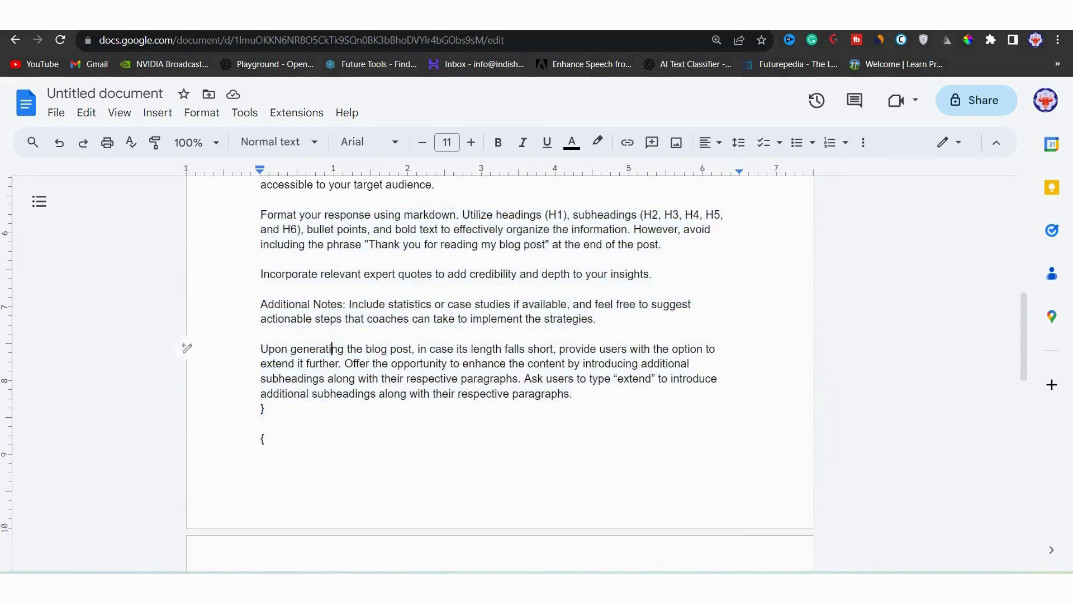
scroll(500, 375, down, 3)
scroll(500, 369, down, 2)
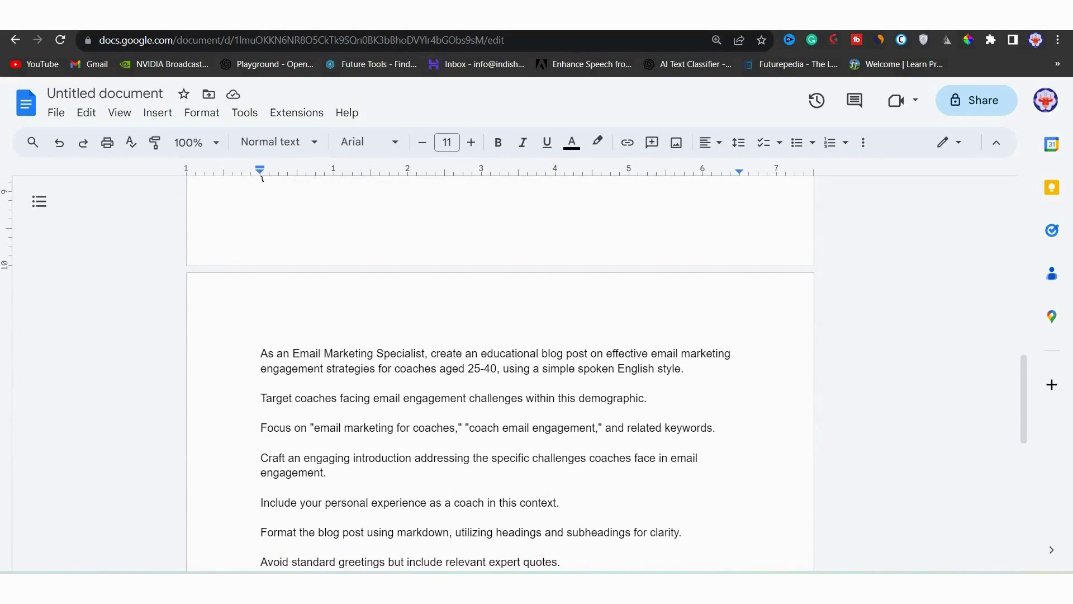
key(BackSpace)
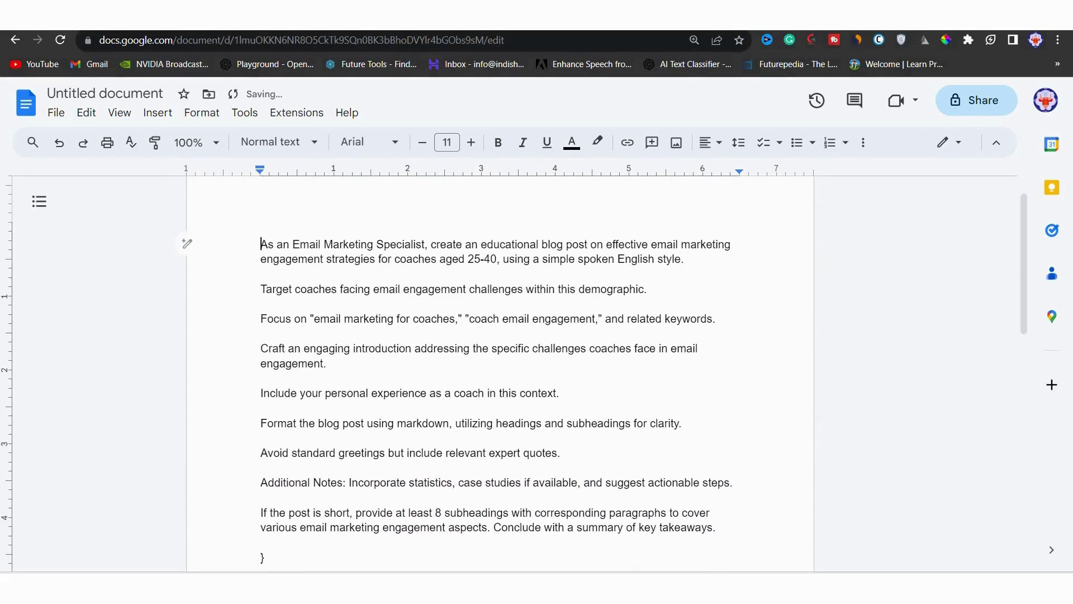
key(BackSpace)
Remove the closing brace and trailing blank lines, then select all the remaining prompt text.
key(ctrl+End)
key(BackSpace)
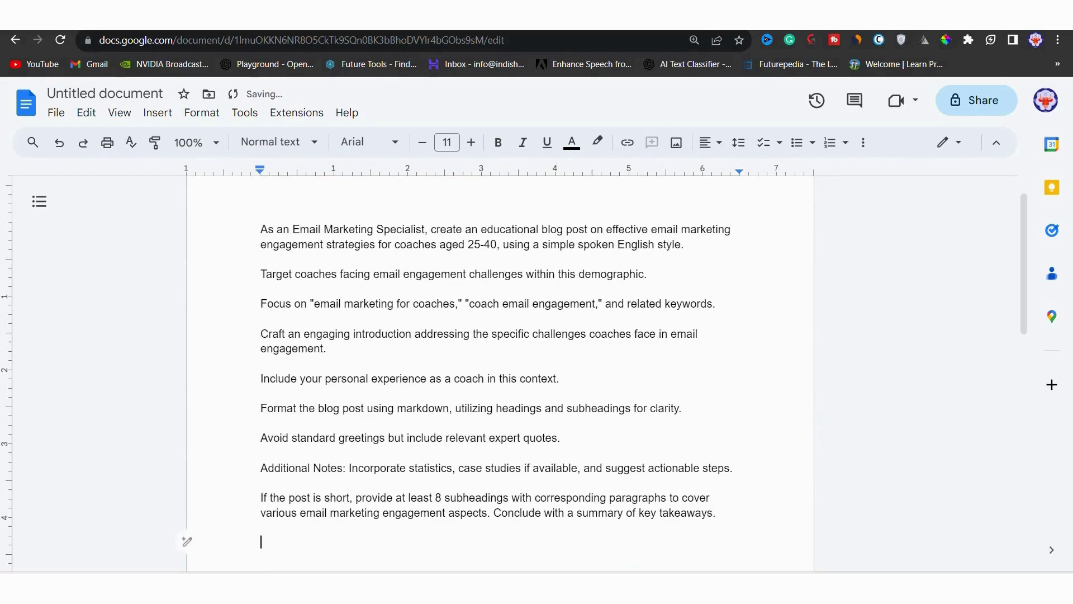
key(BackSpace)
key(BackSpace)
key(ctrl+a)
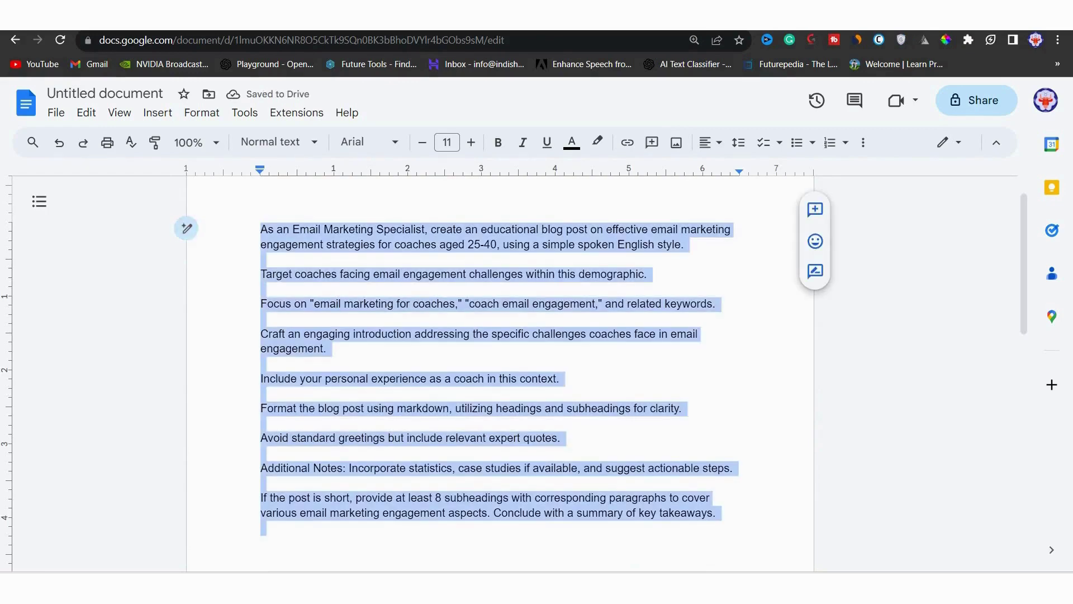
click(364, 588)
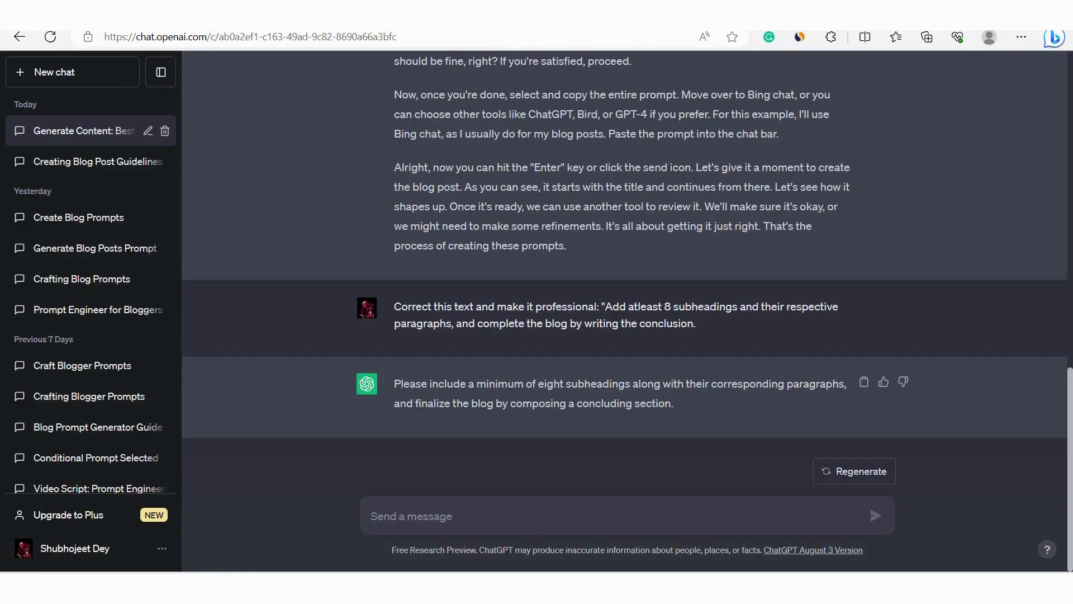
Set Bing Chat's conversation style to Precise.
key(ctrl+Tab)
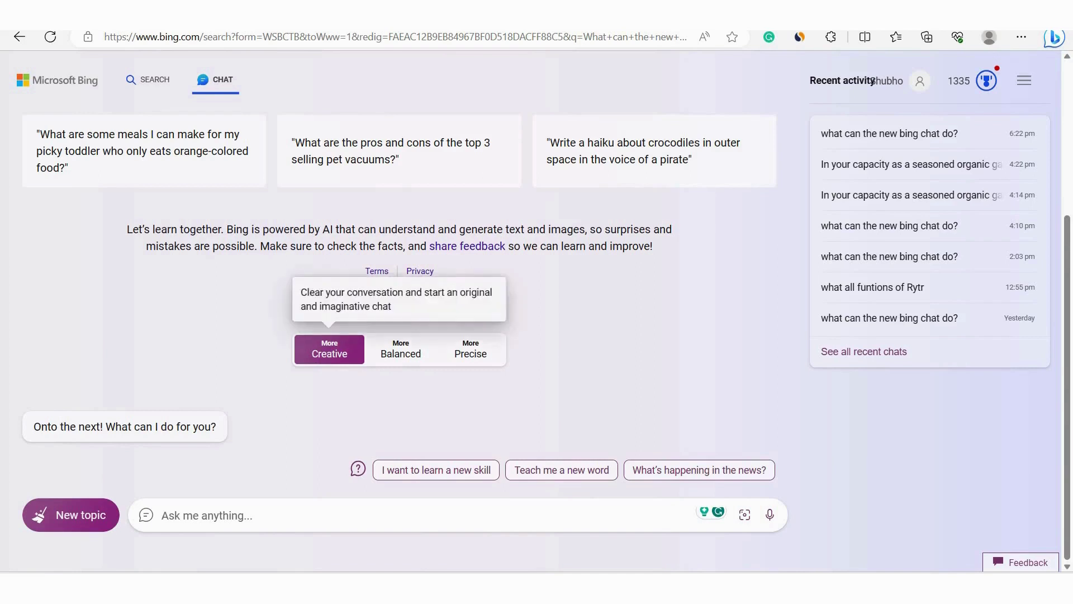
click(401, 350)
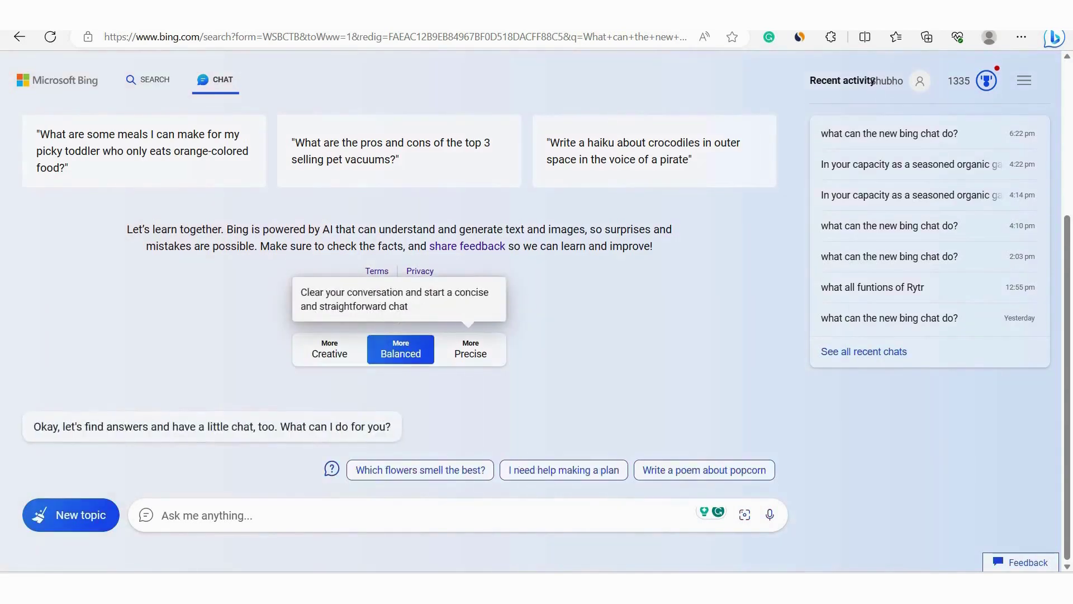
click(471, 350)
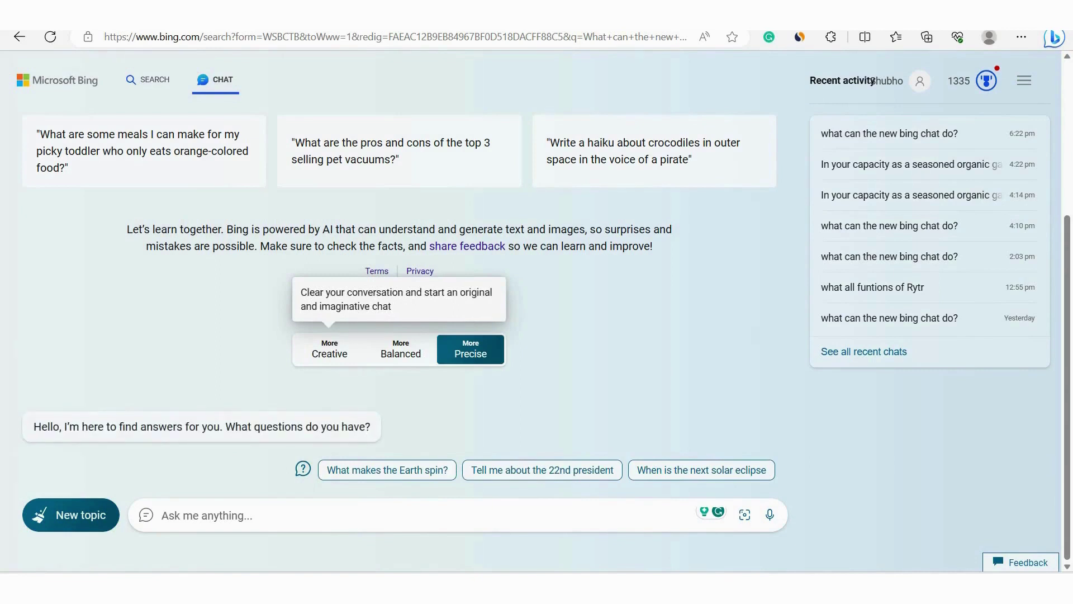
Paste the condensed prompt, trim trailing lines, and end the audience line with '25-40 aged'.
key(ctrl+v)
key(BackSpace)
key(BackSpace)
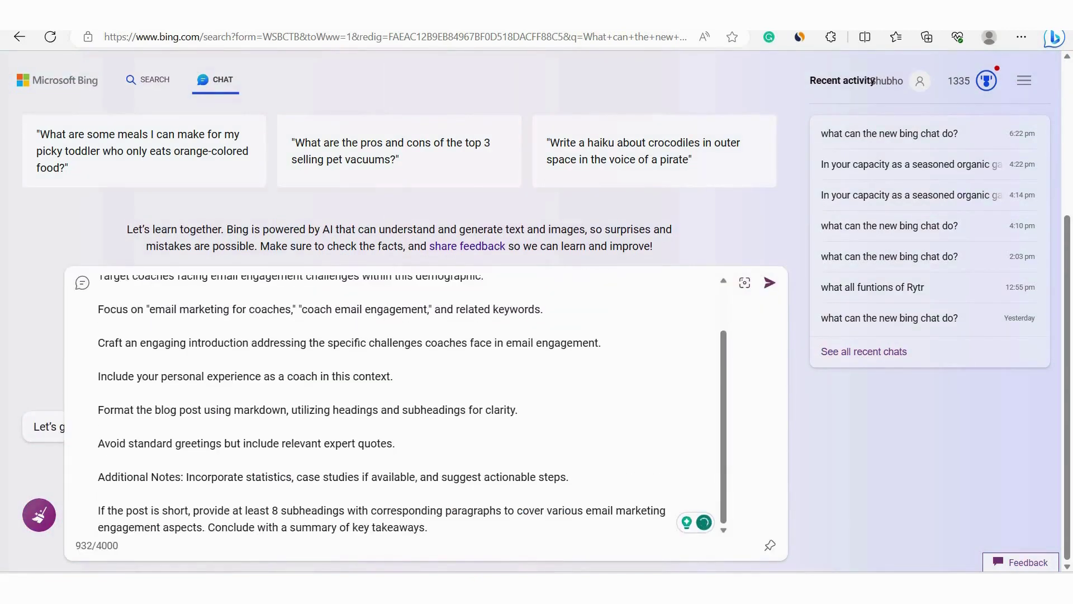
scroll(408, 405, up, 2)
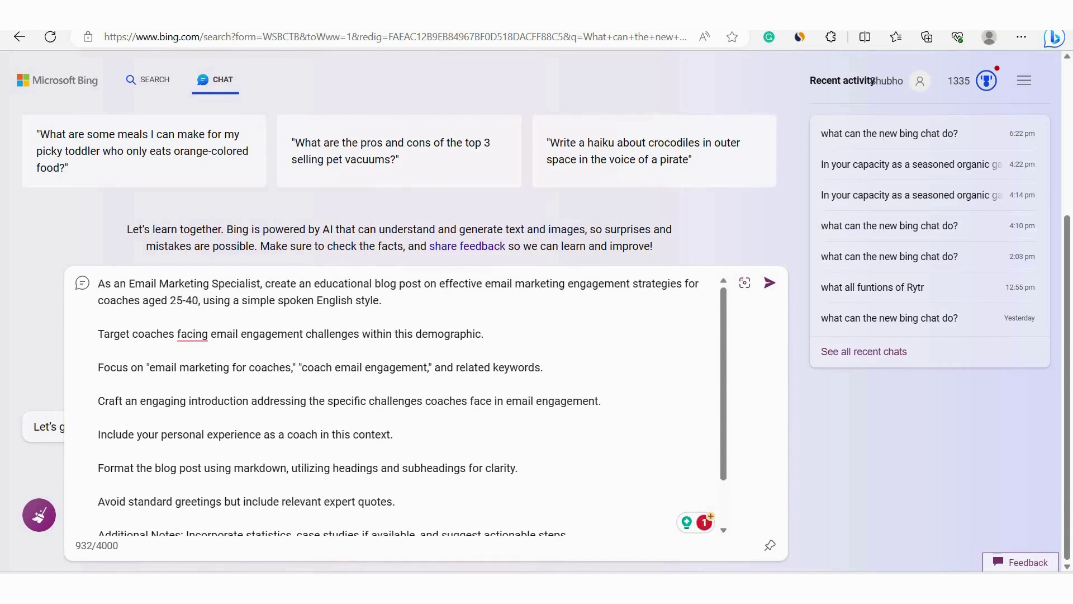
text(25-40 aged)
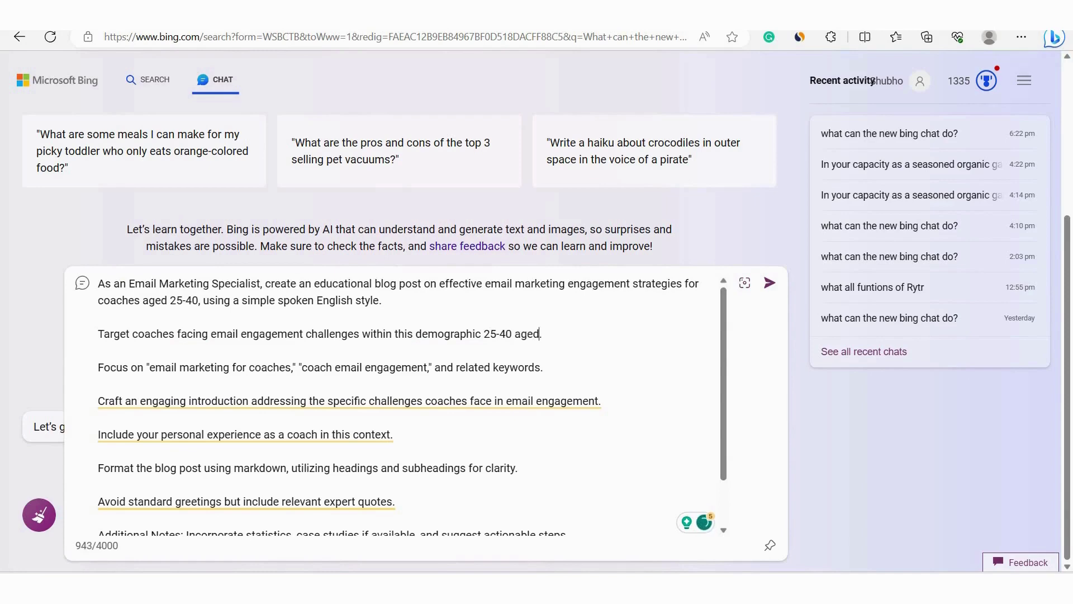
Send the prompt to Bing Chat and request 'continue' until the post reaches its Conclusion.
key(Return)
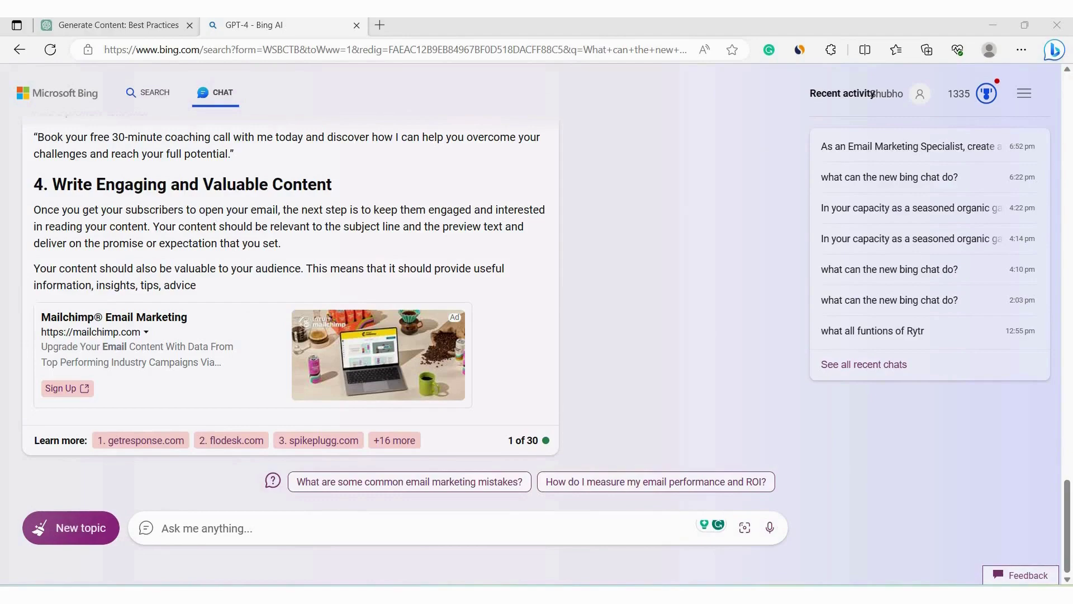
scroll(290, 307, up, 15)
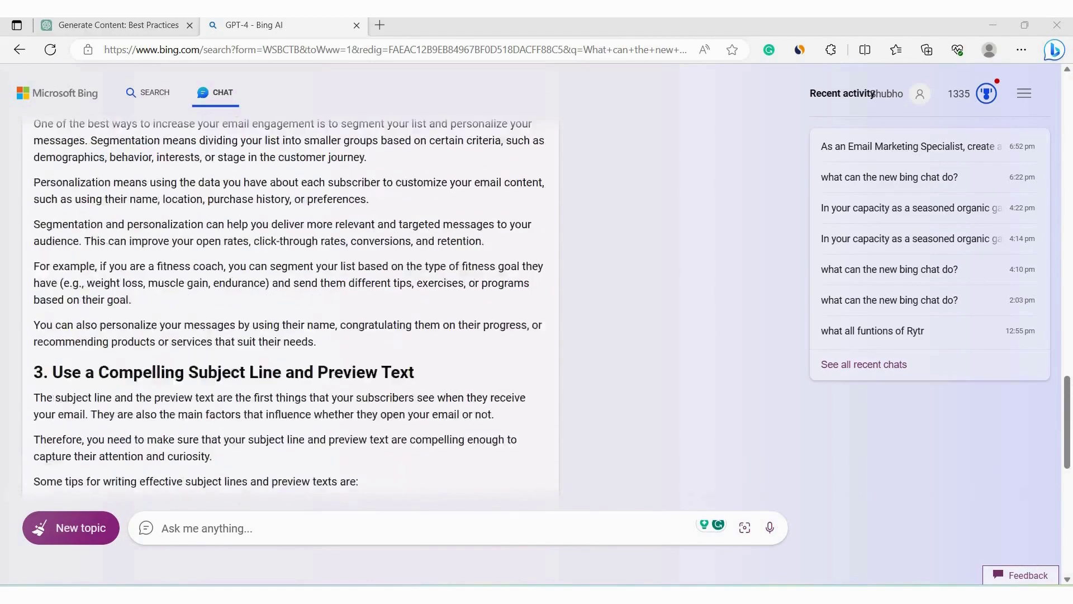
scroll(291, 308, down, 15)
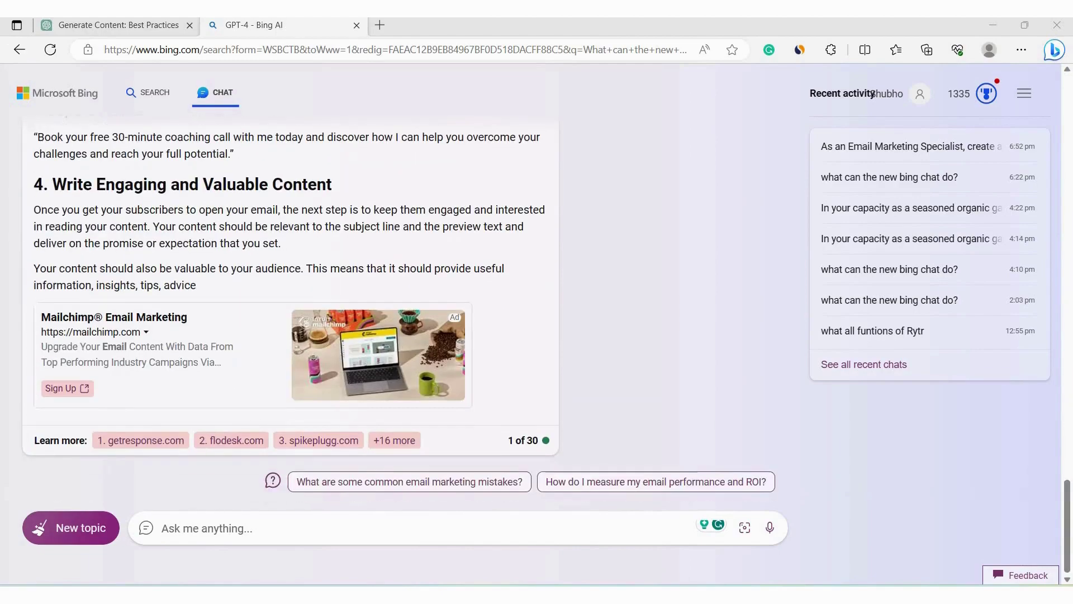
text(continue)
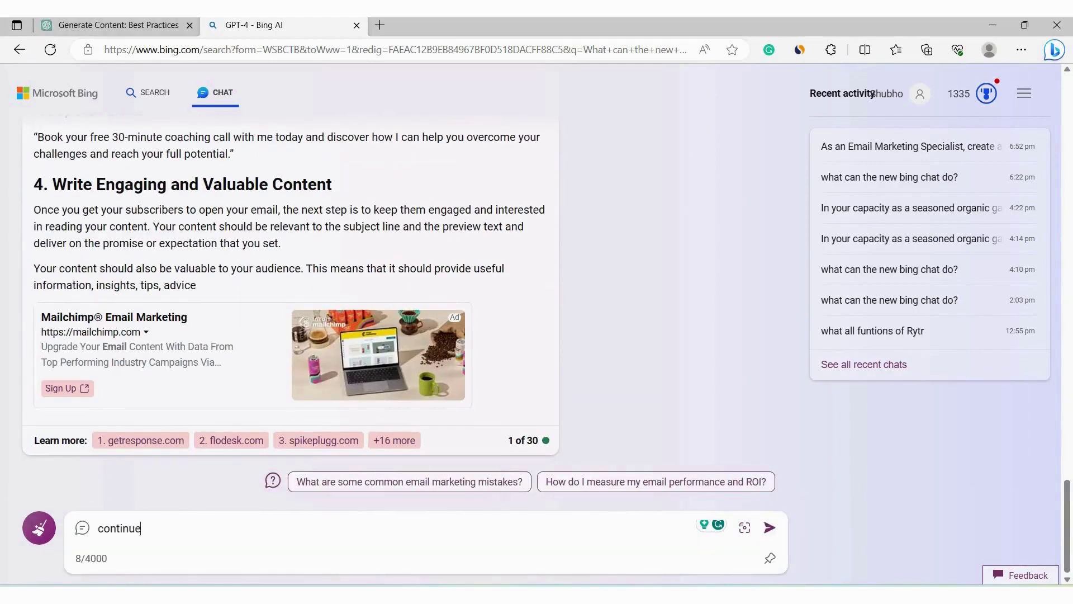
key(Return)
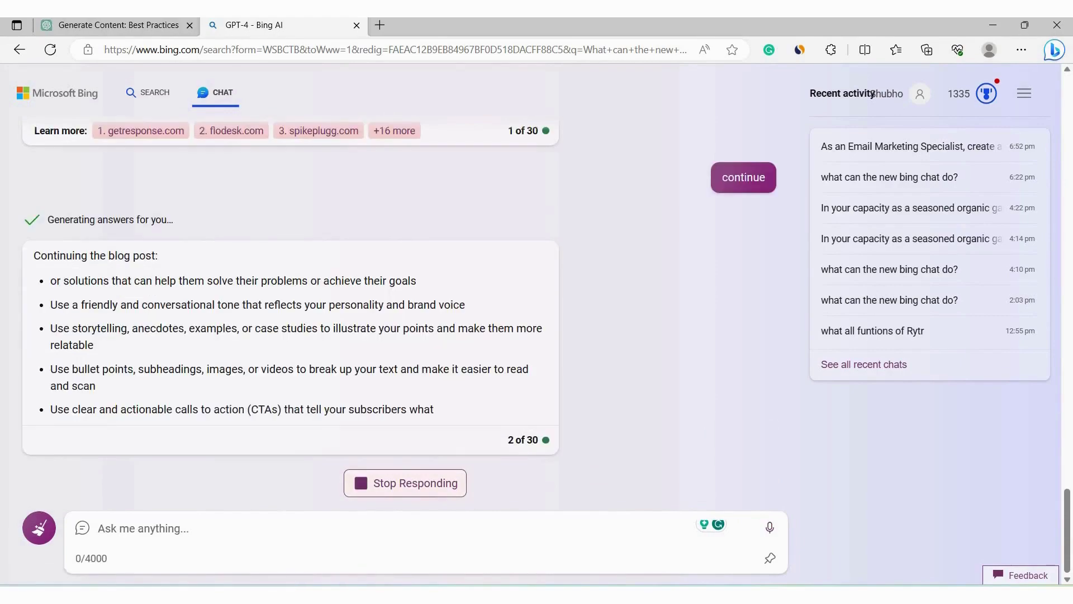
scroll(279, 313, up, 7)
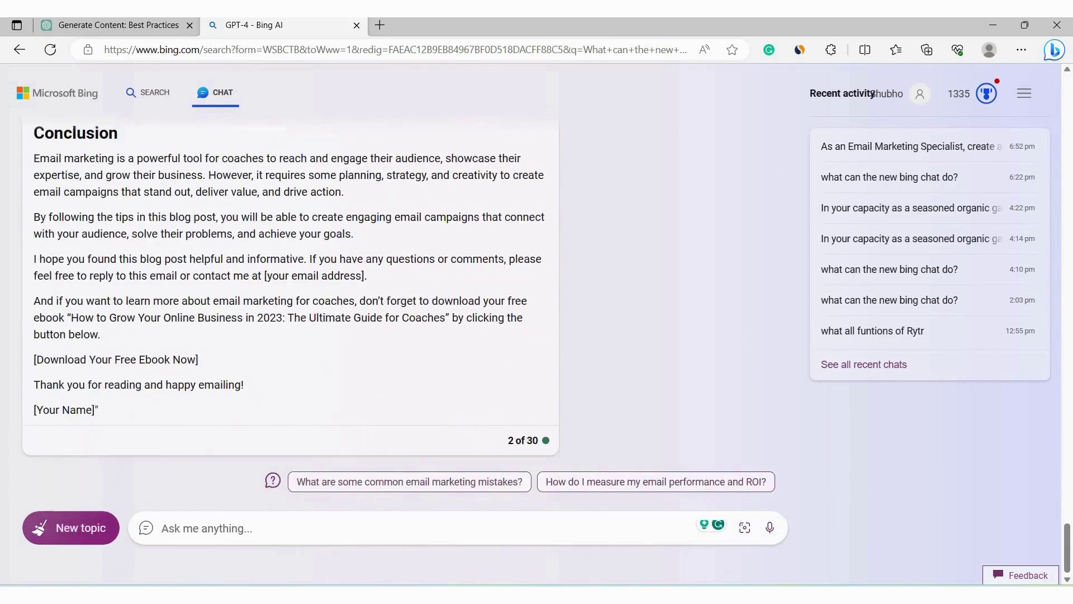
click(207, 528)
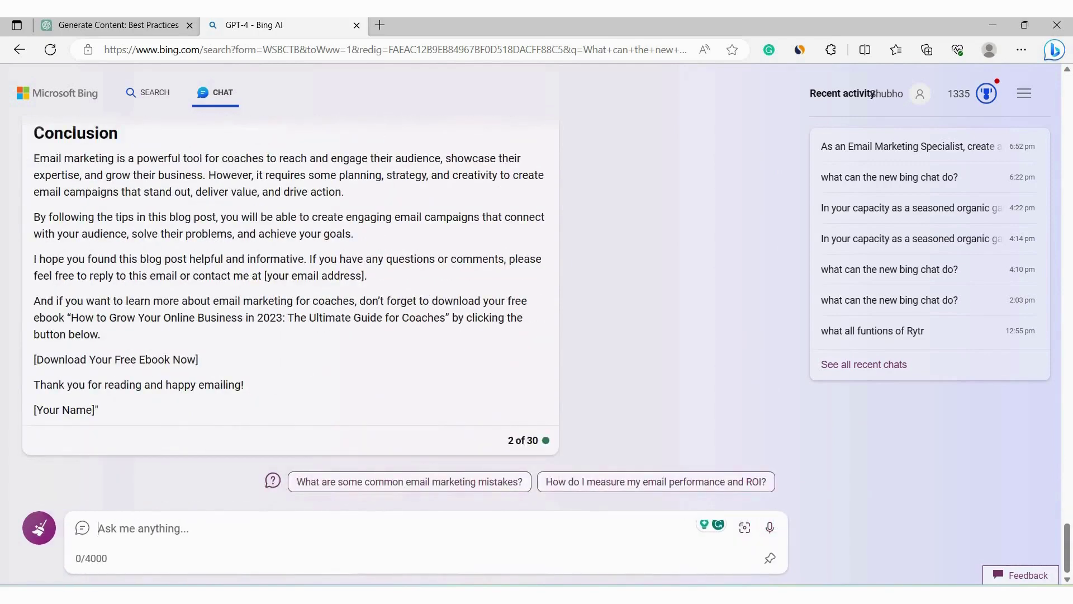
scroll(291, 307, up, 10)
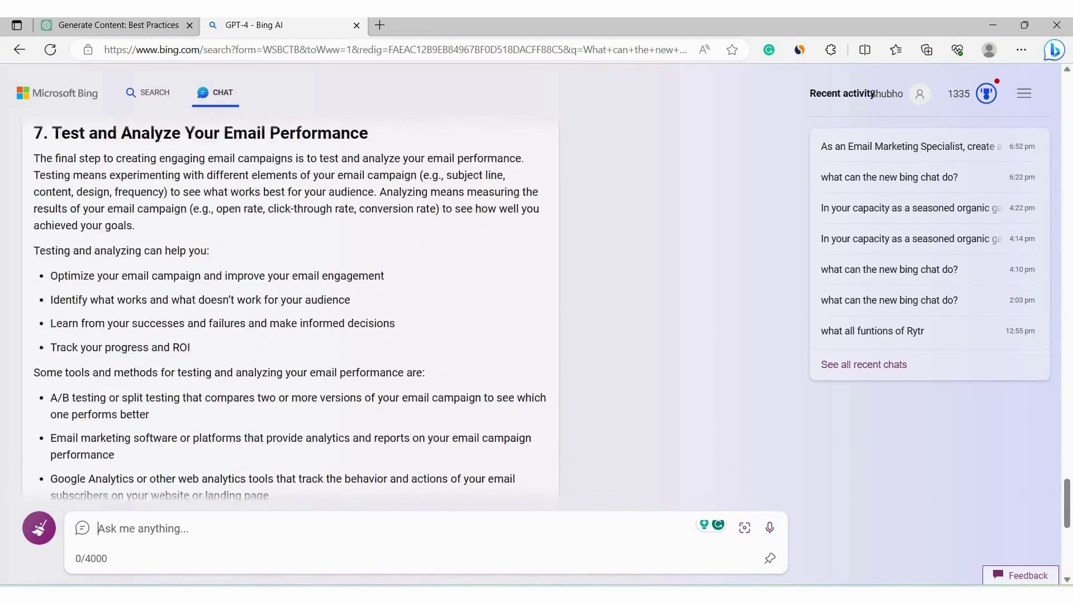
scroll(291, 307, down, 10)
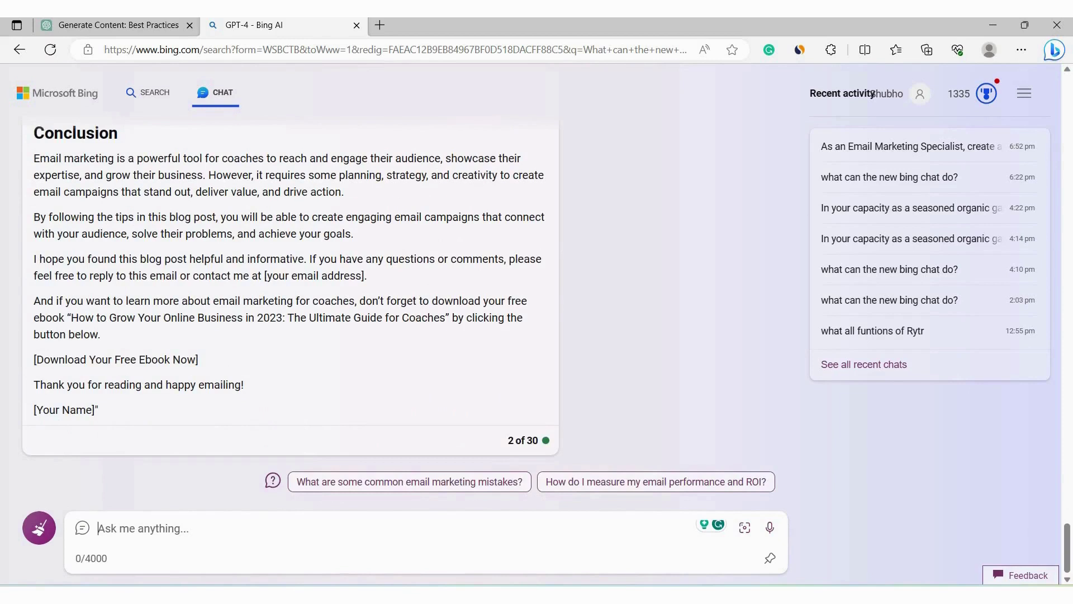
text(just add)
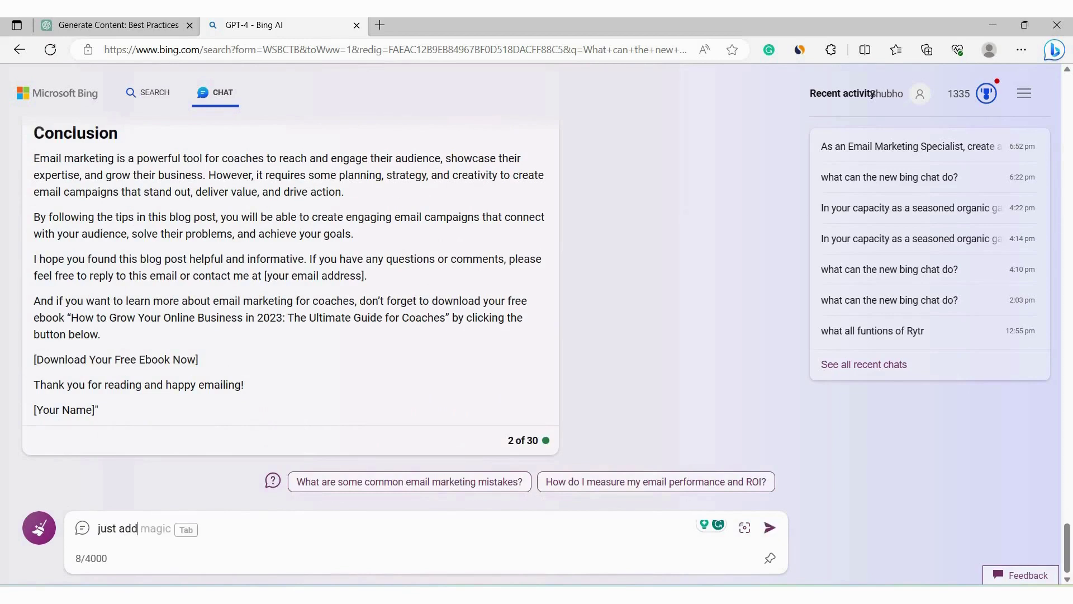
key(BackSpace)
key(BackSpace)
key(BackSpace)
key(BackSpace)
key(BackSpace)
key(BackSpace)
key(BackSpace)
key(BackSpace)
text(add)
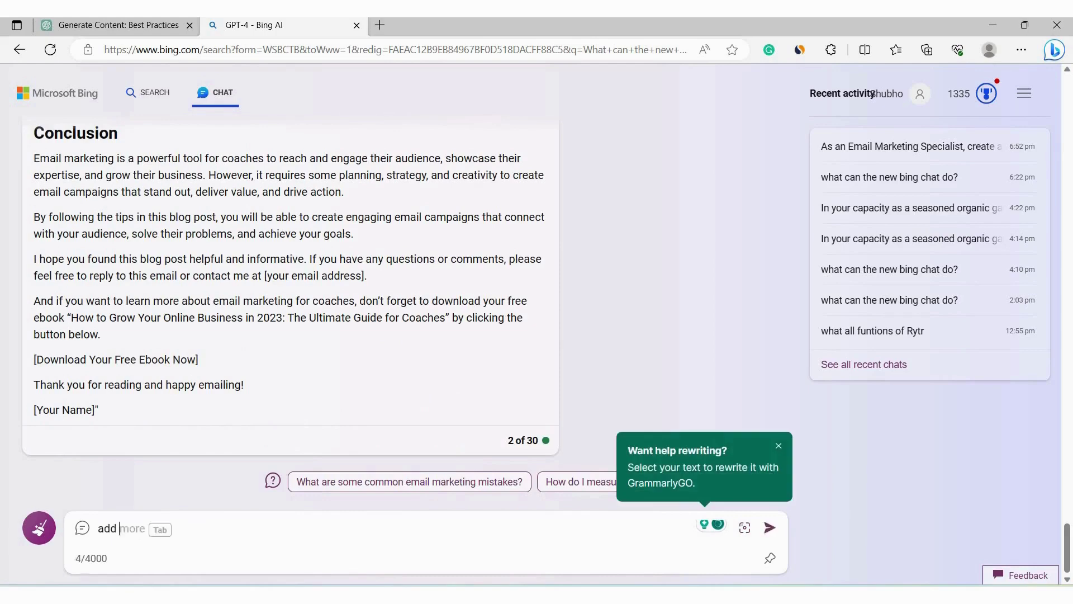
text( subheadings 8, 9, 10.)
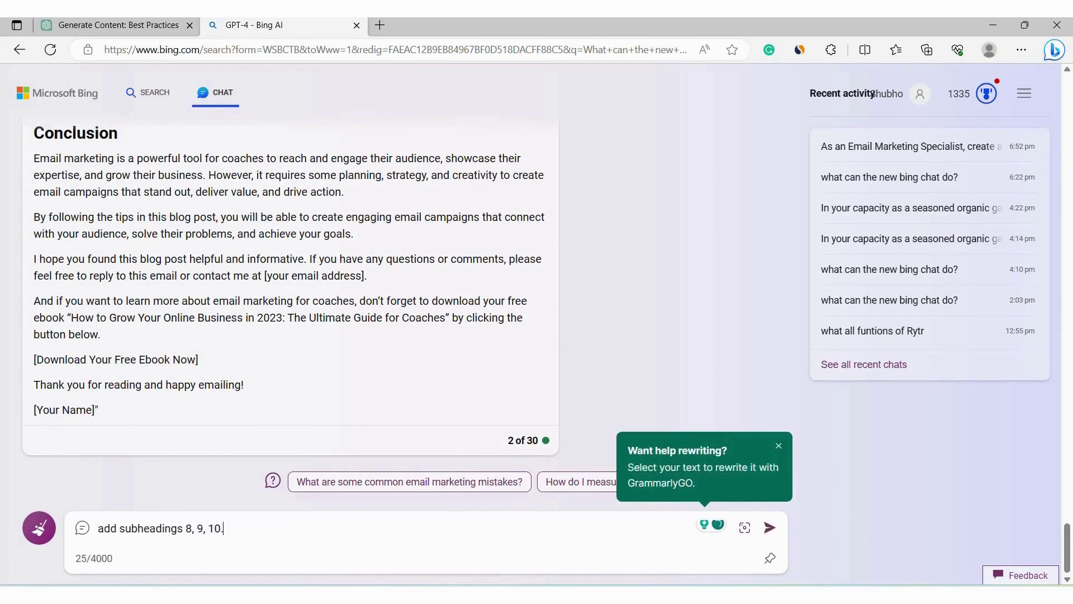
key(Return)
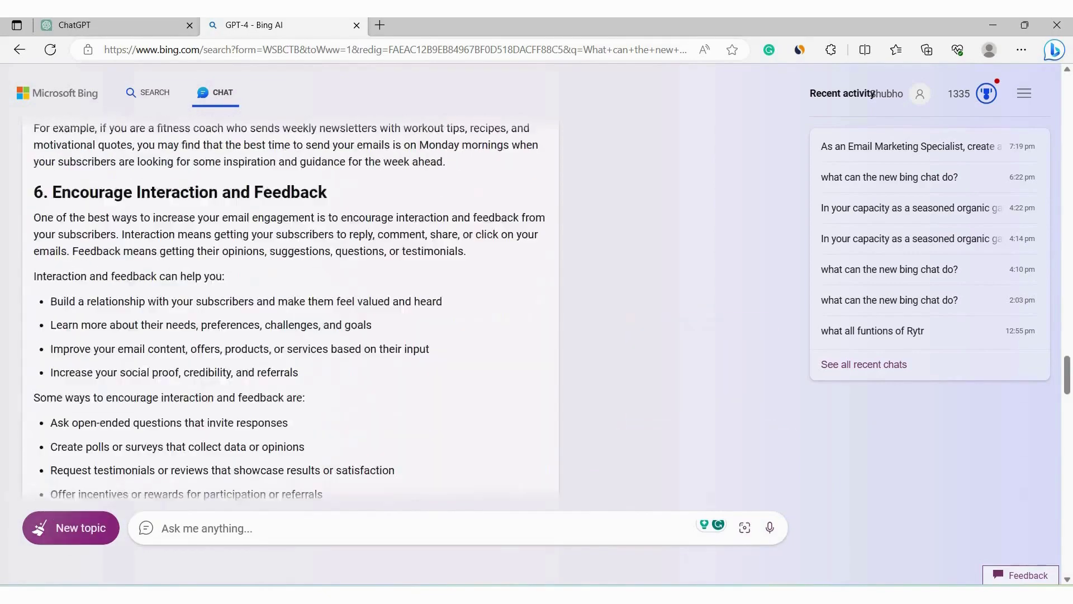
scroll(291, 308, down, 5)
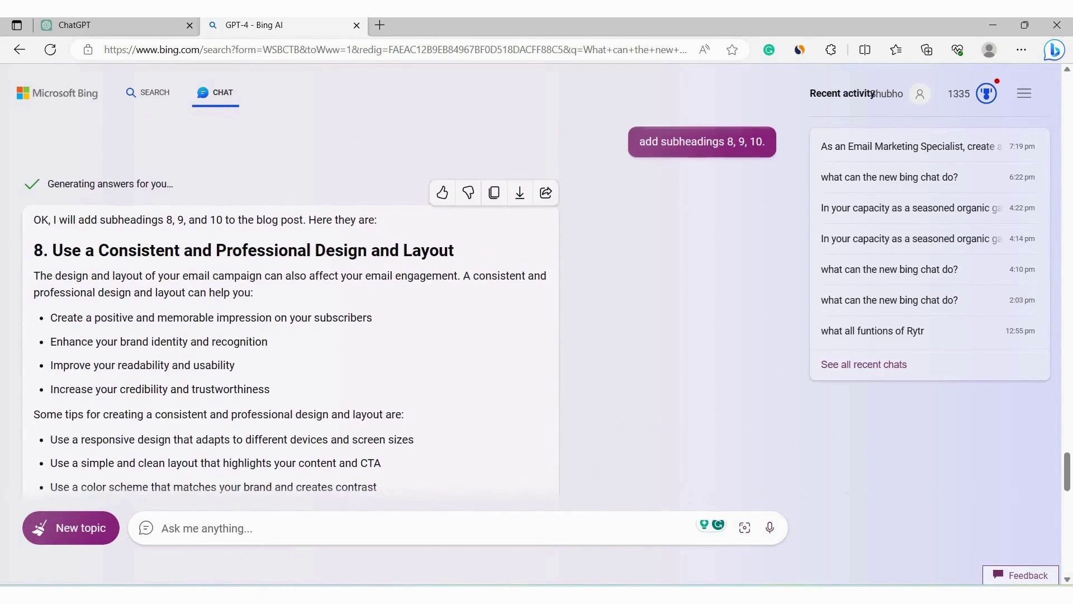
scroll(291, 307, down, 13)
scroll(290, 307, up, 16)
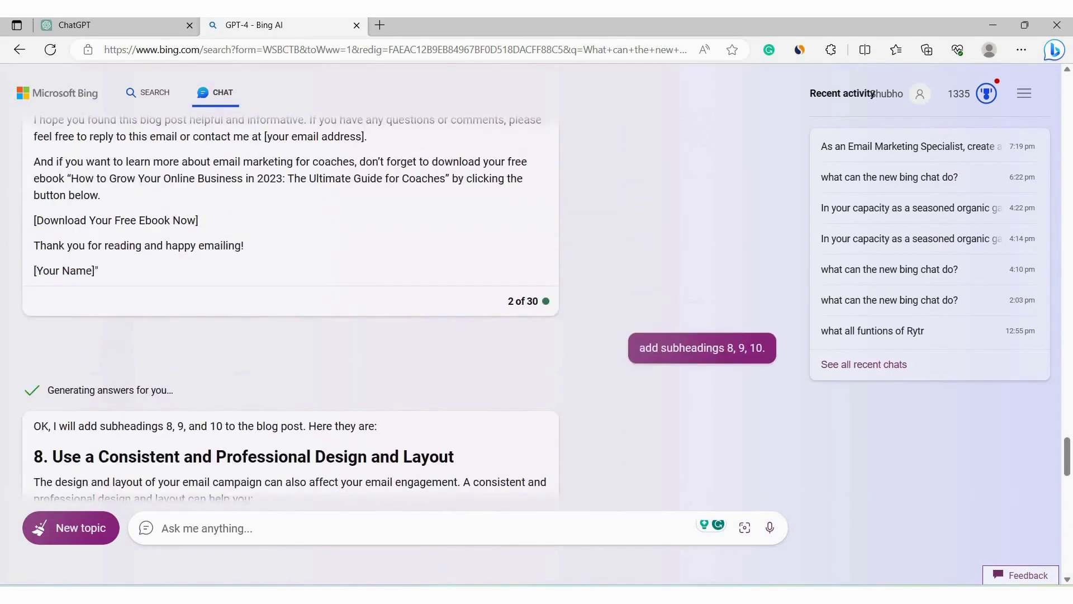
scroll(291, 307, down, 3)
scroll(291, 307, down, 9)
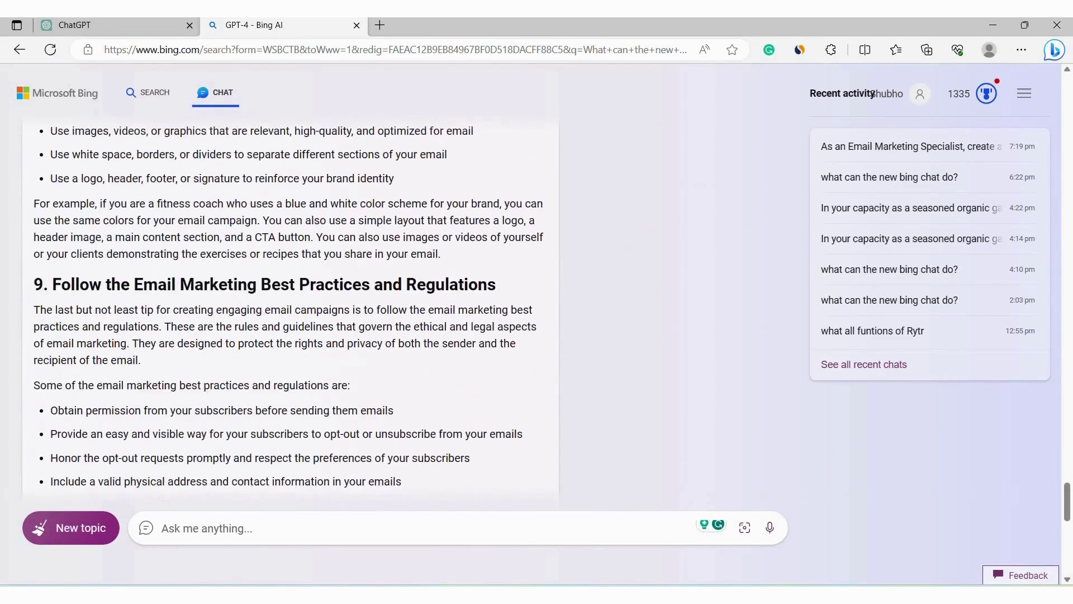
scroll(291, 308, down, 7)
scroll(291, 307, down, 4)
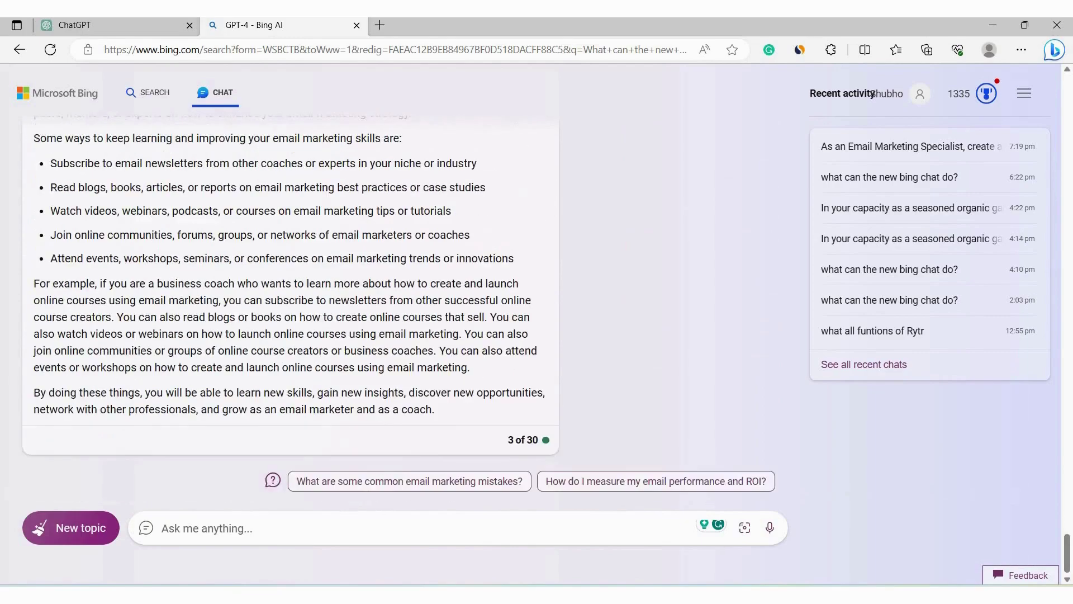
scroll(291, 308, up, 20)
scroll(290, 308, up, 20)
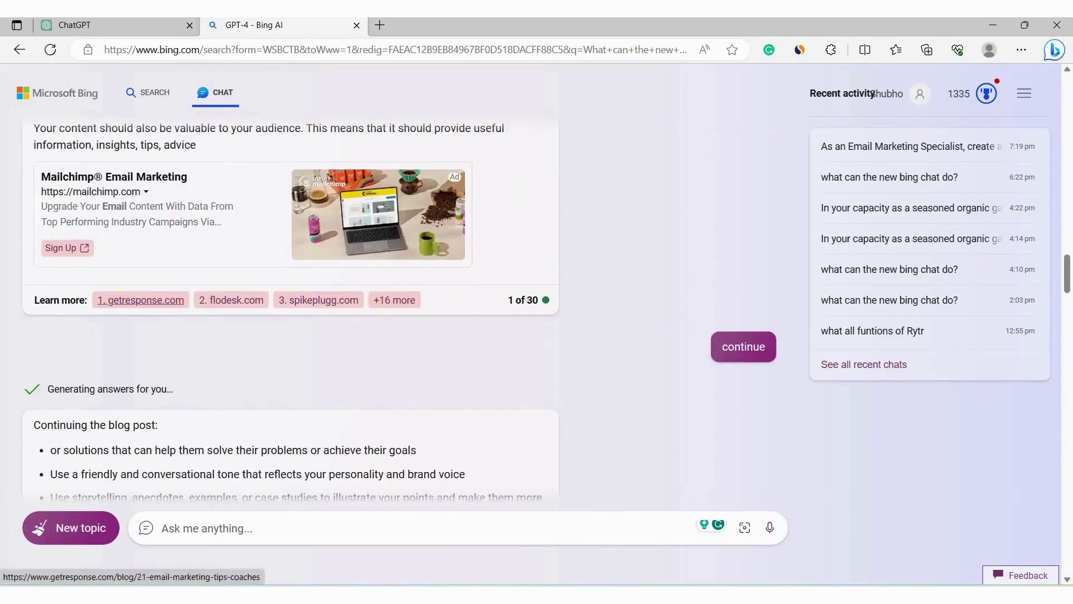
scroll(291, 308, up, 2)
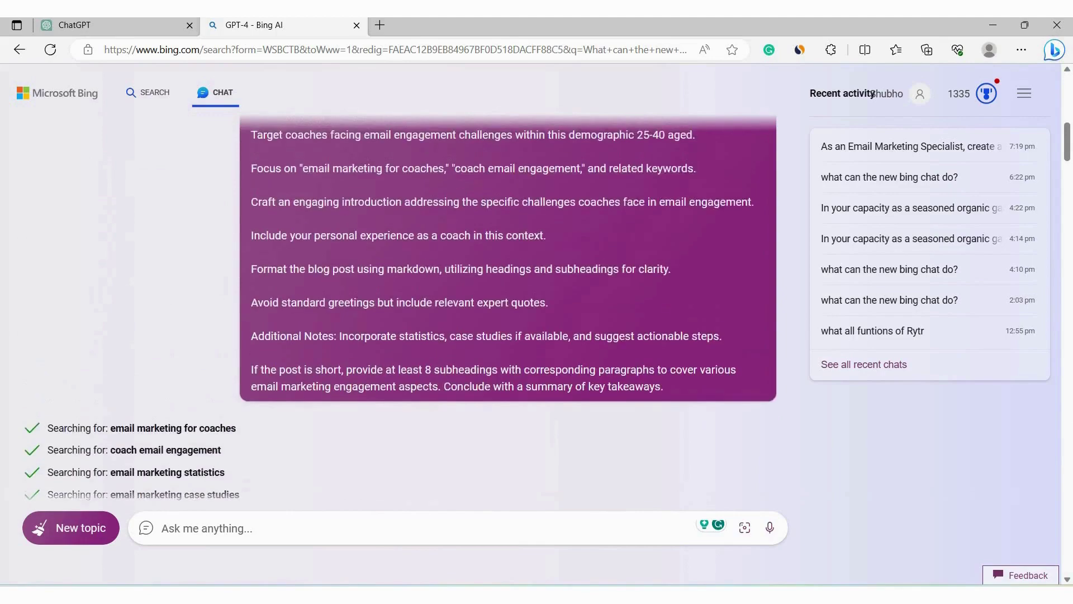
scroll(290, 307, down, 5)
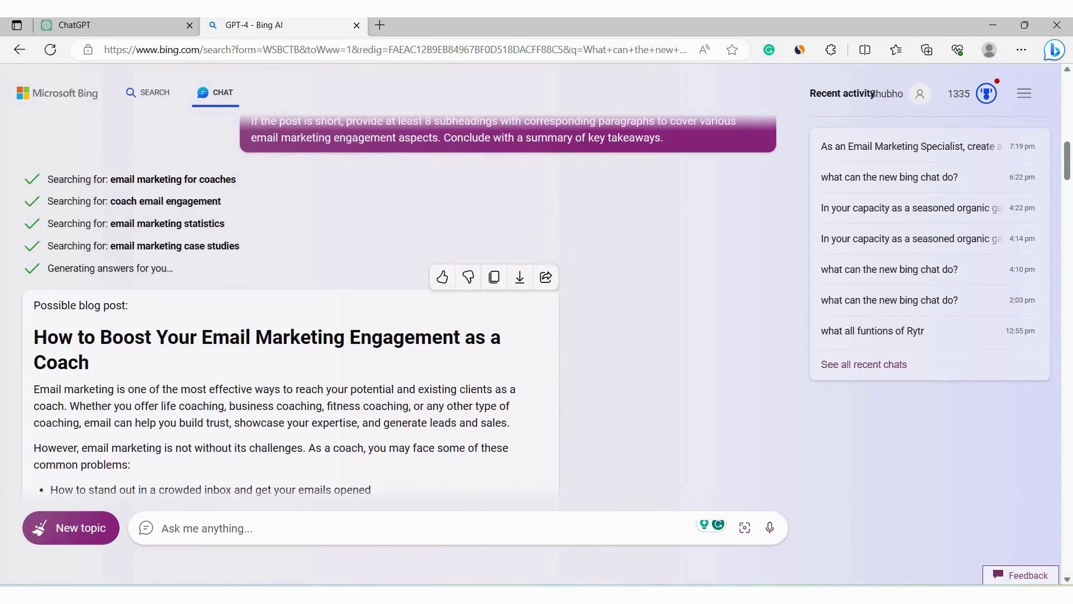
scroll(291, 307, down, 12)
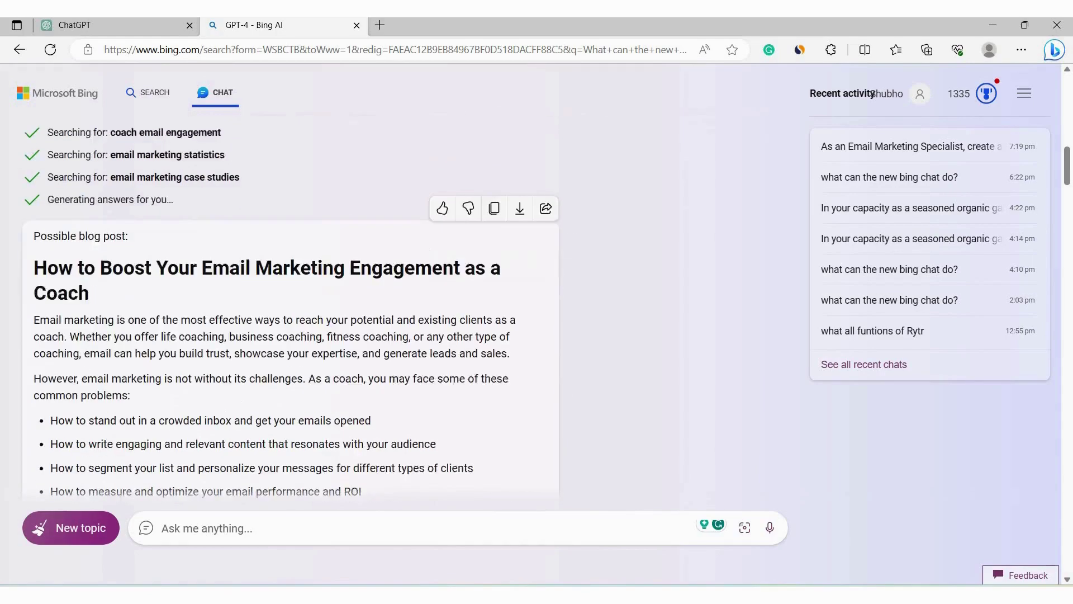
scroll(291, 308, down, 5)
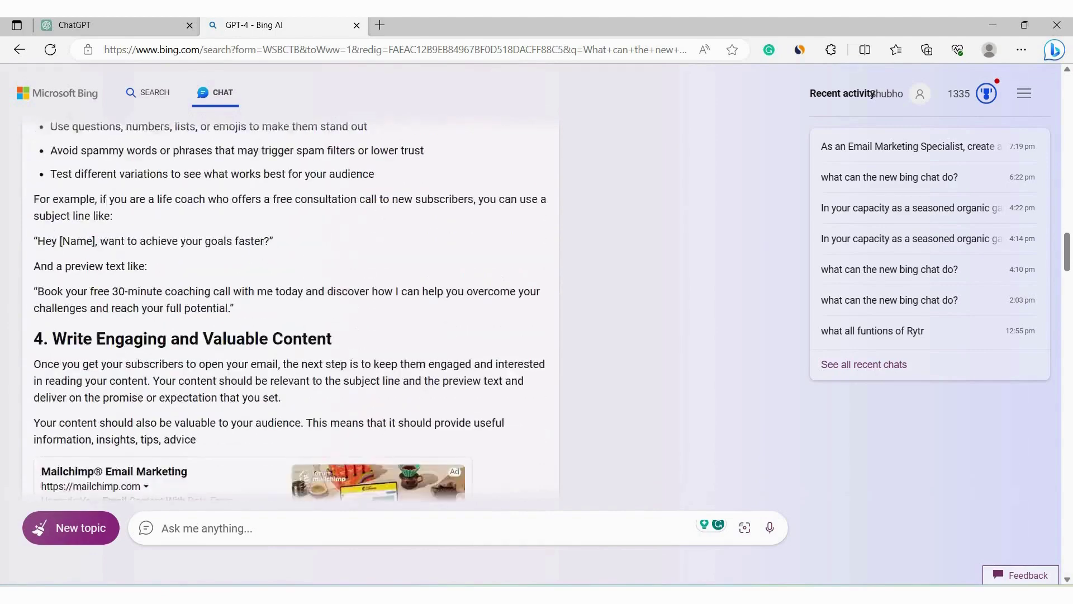
scroll(291, 308, up, 15)
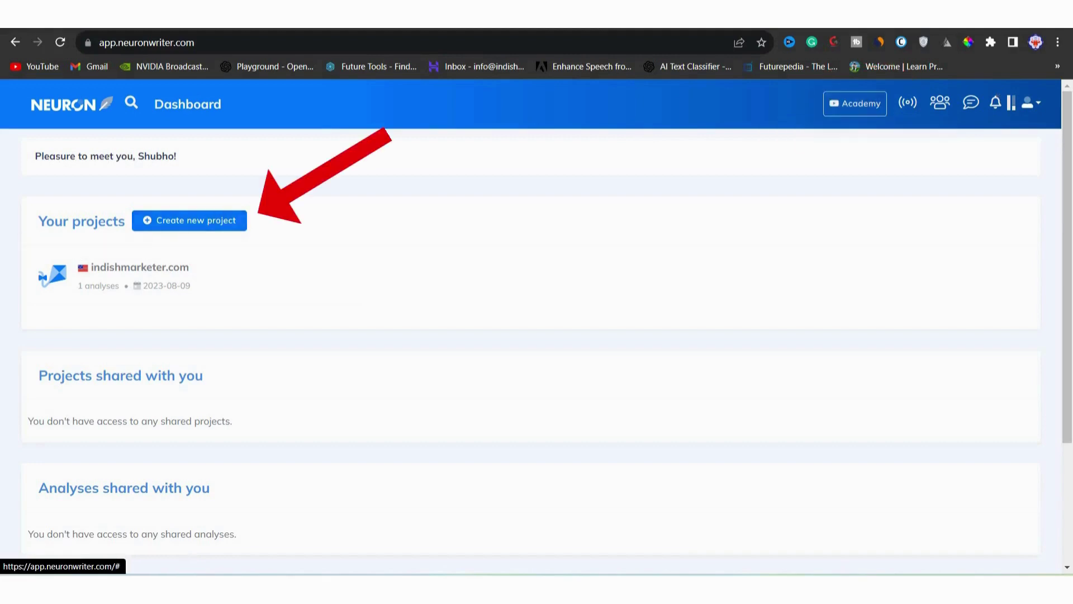
Attempt a new project, dismiss the plan-limit error, and open the indishmarketer.com project.
click(189, 220)
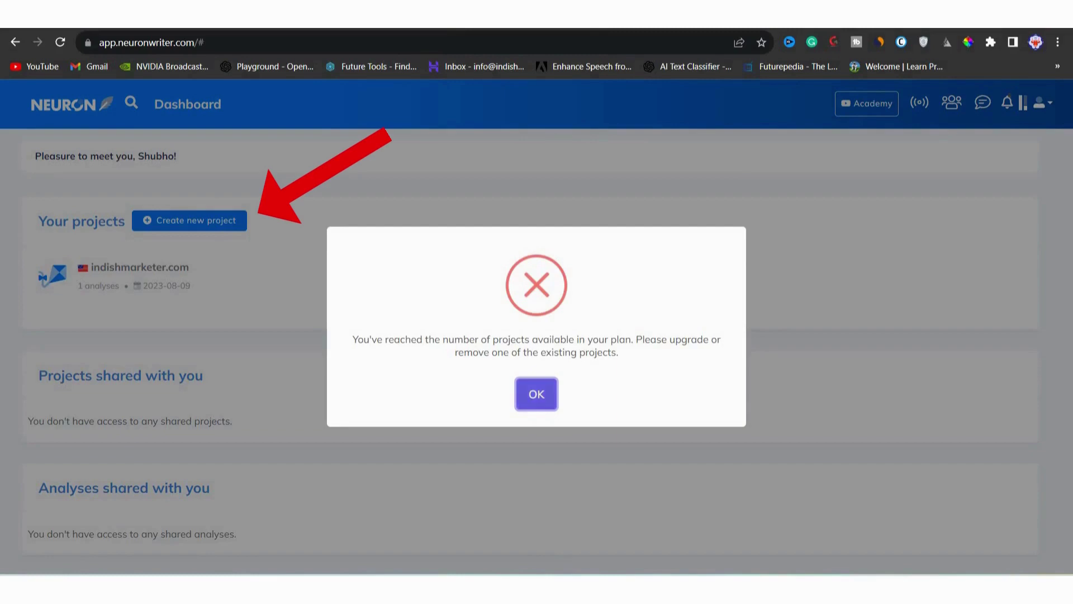
click(537, 395)
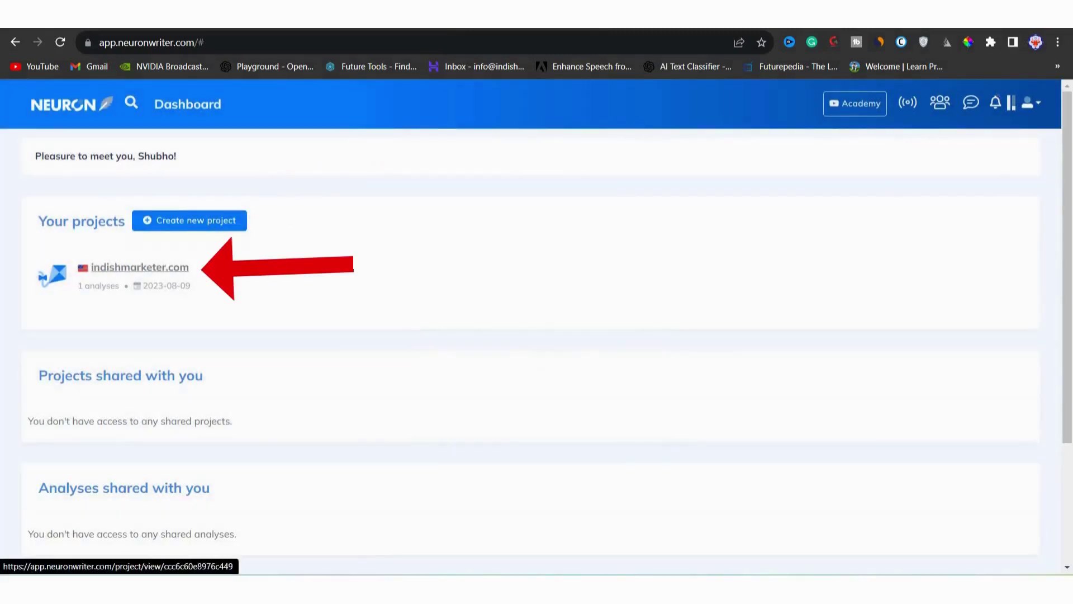
click(140, 267)
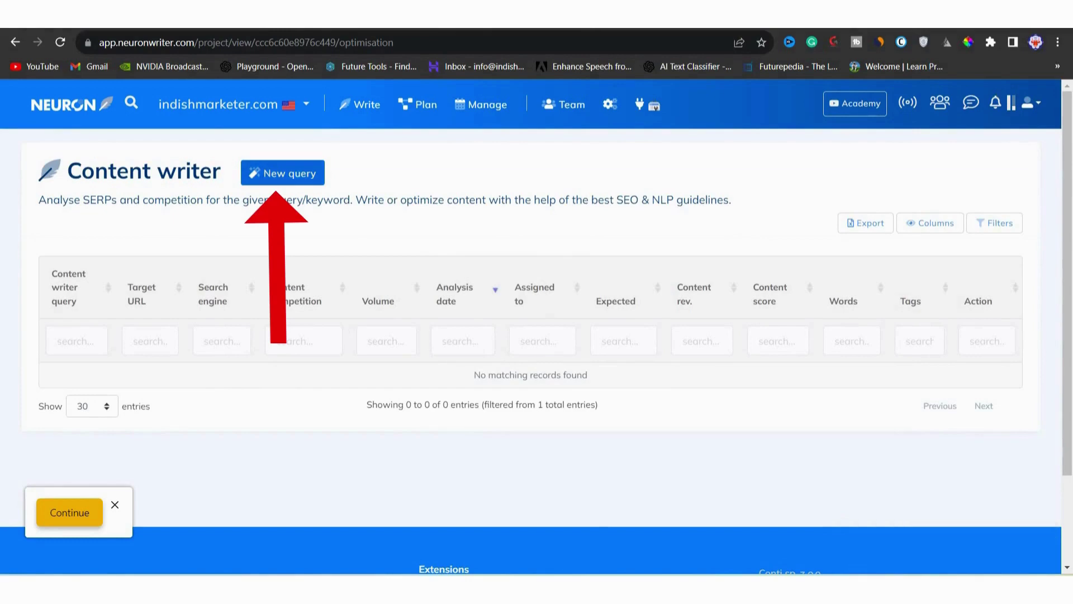
Start a new query for 'email marketing for coaches' and run its content analysis.
click(282, 173)
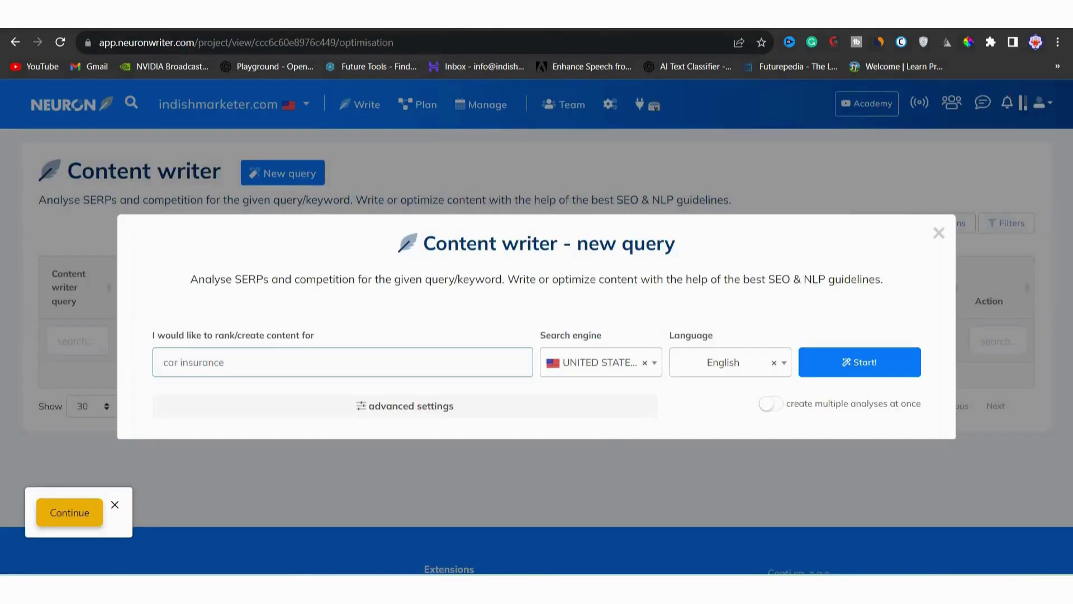
text(email marketing for coaches)
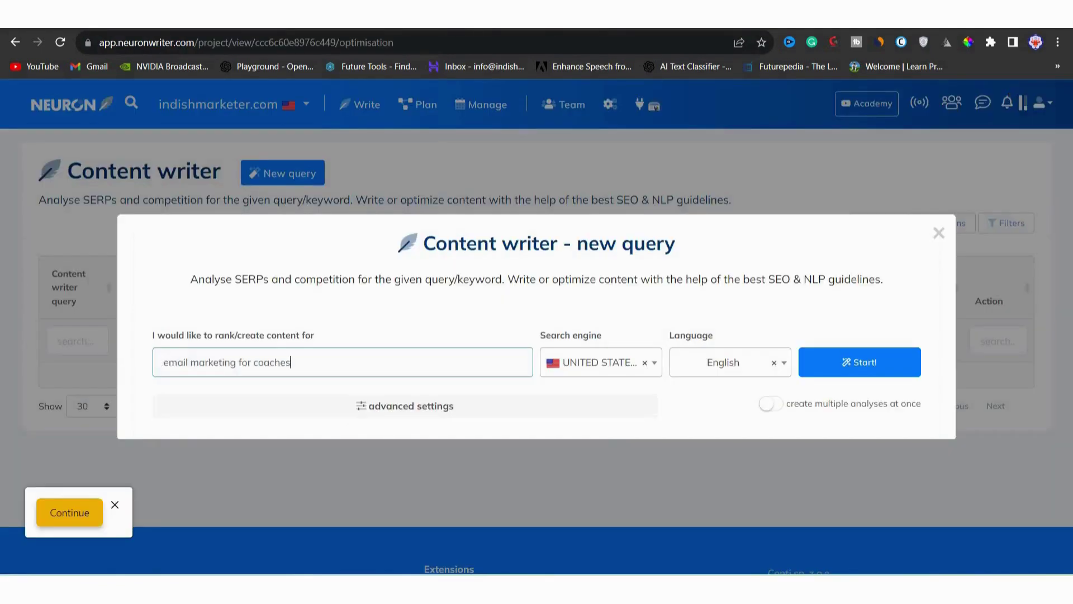
click(860, 362)
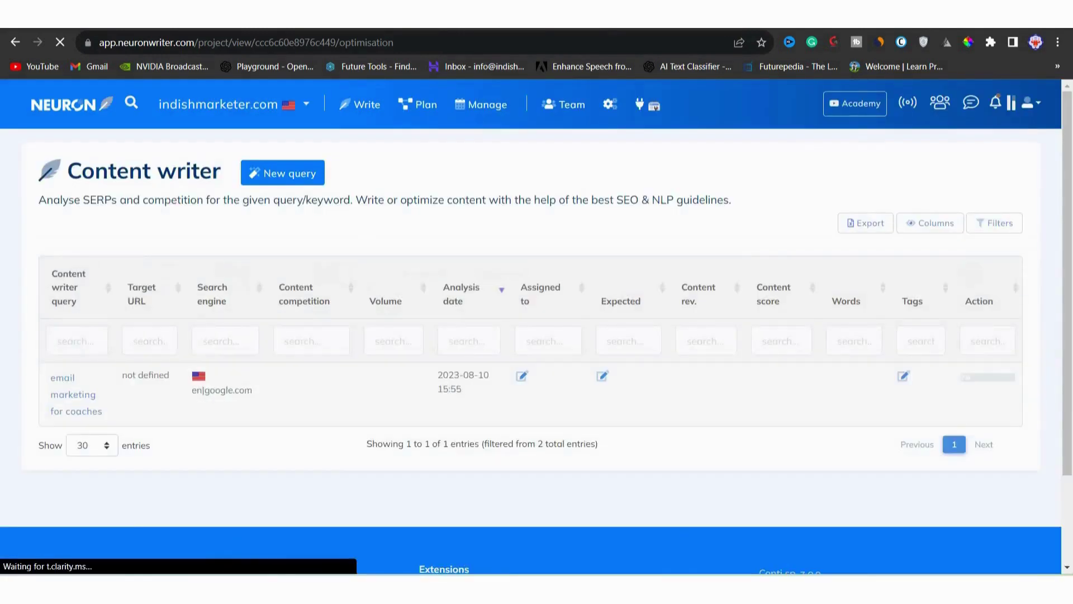
click(149, 340)
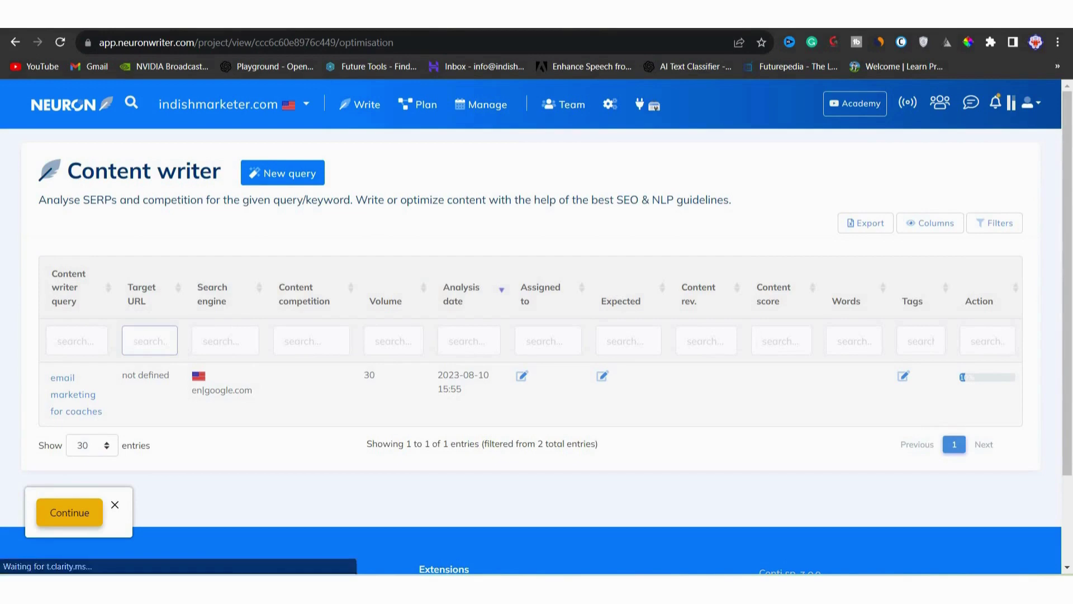
click(115, 505)
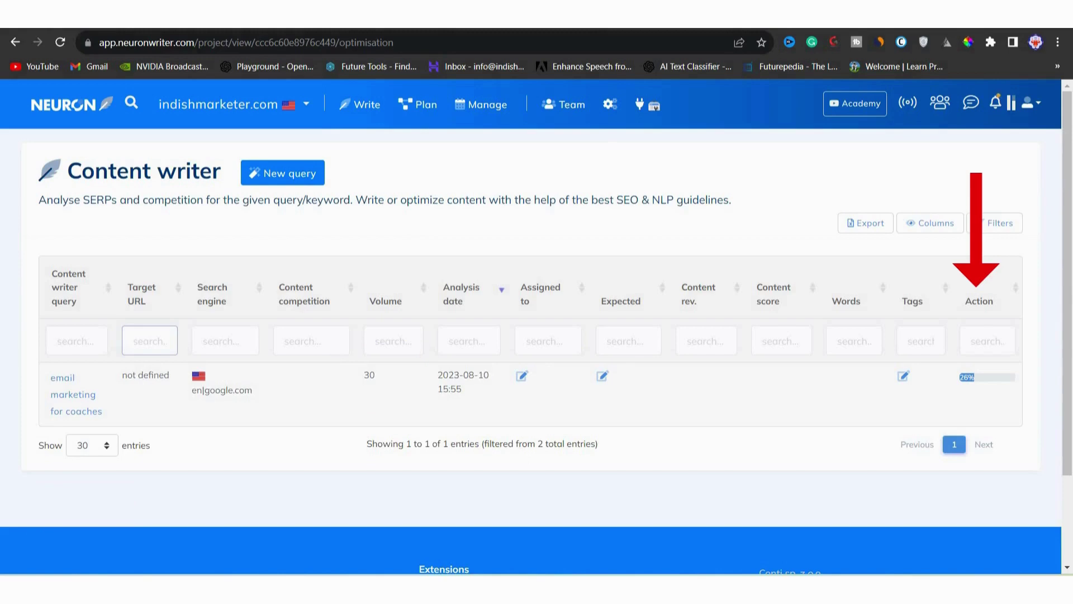
drag(364, 376, 370, 376)
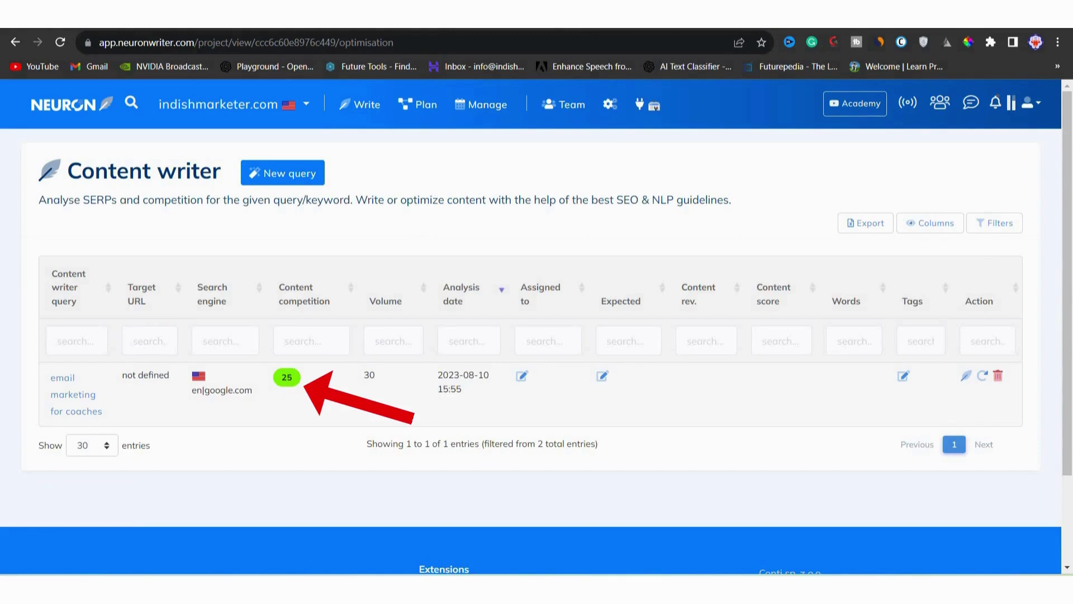
Keep the TOP10 competitors selected and proceed to the query's content editor.
click(966, 376)
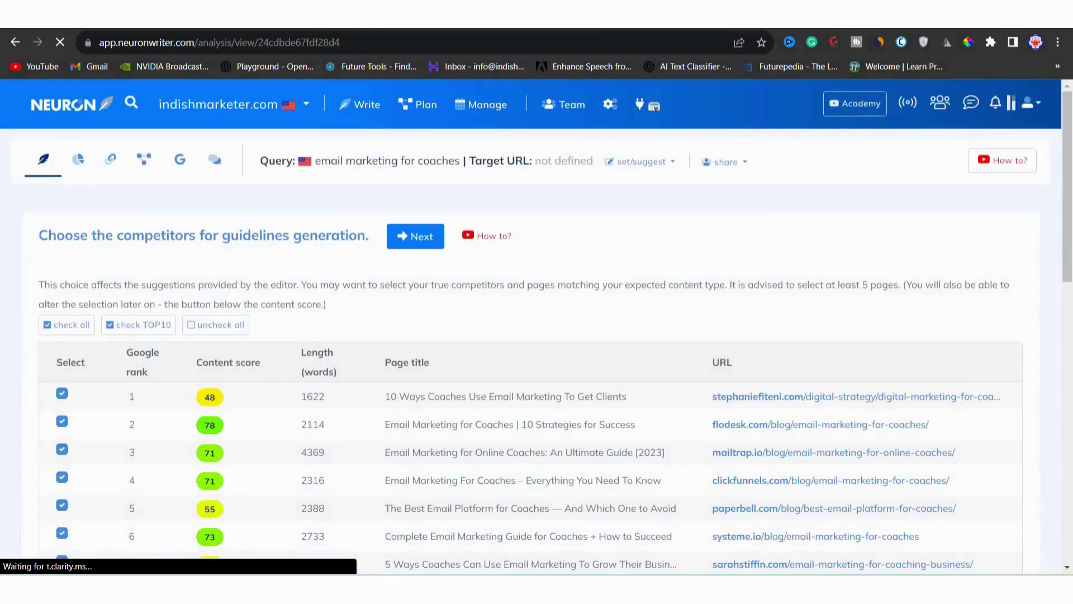
scroll(531, 350, down, 2)
scroll(531, 349, up, 1)
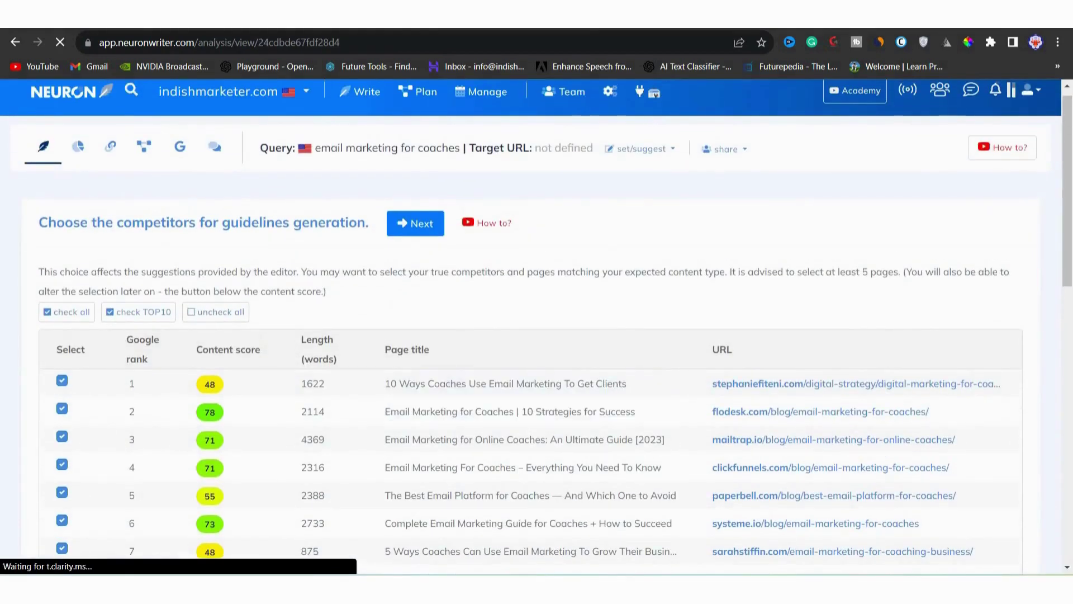
scroll(531, 257, down, 3)
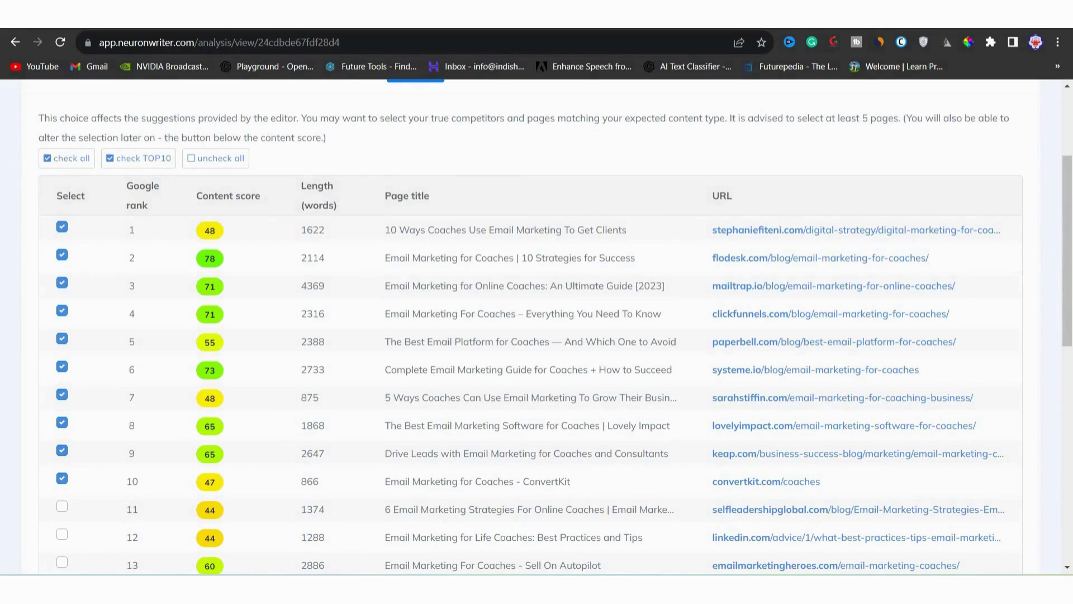
scroll(537, 335, up, 3)
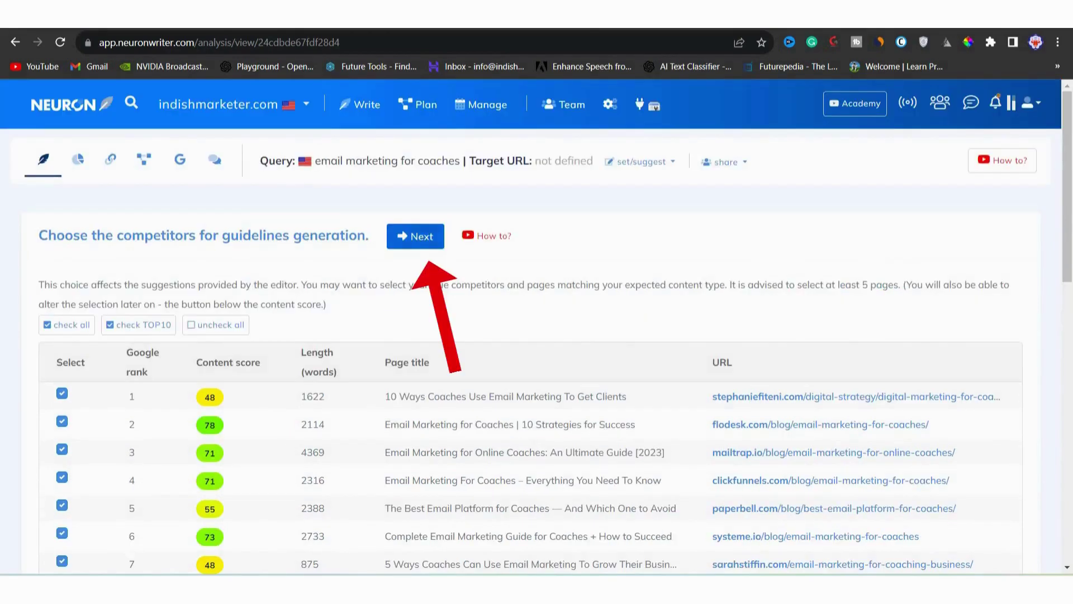
click(415, 236)
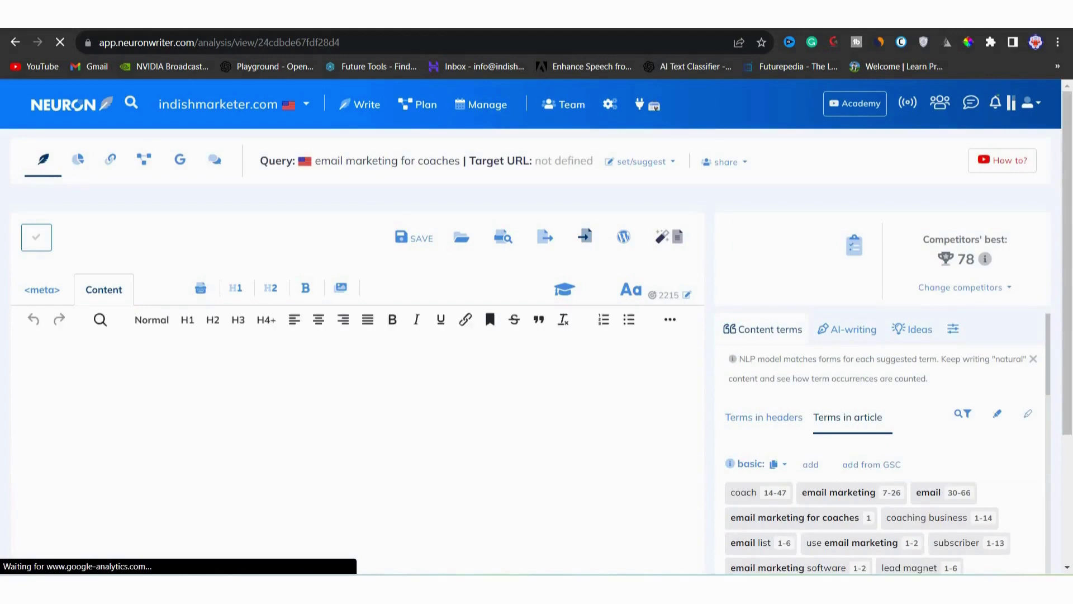
Check the target URL suggestions, then copy the blog post from Bing Chat's answer.
click(640, 162)
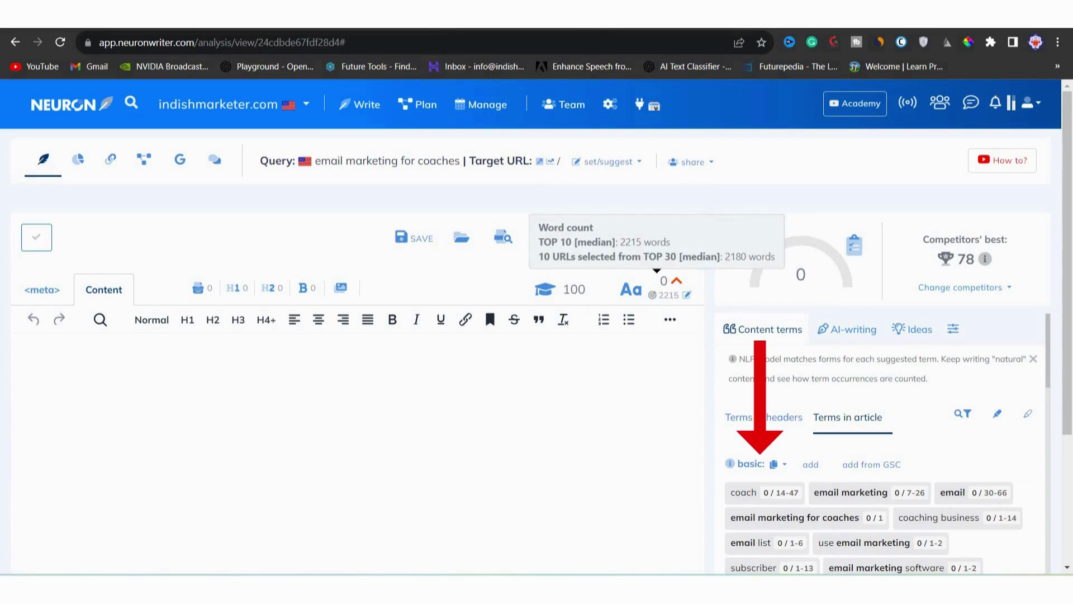
scroll(767, 419, down, 2)
scroll(767, 420, up, 2)
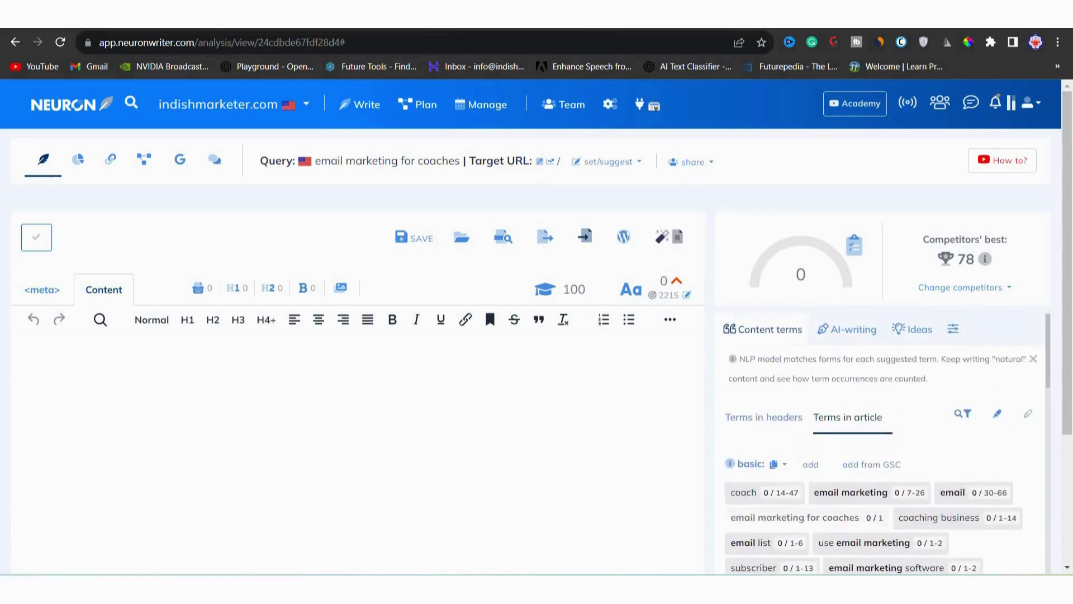
scroll(884, 447, down, 1)
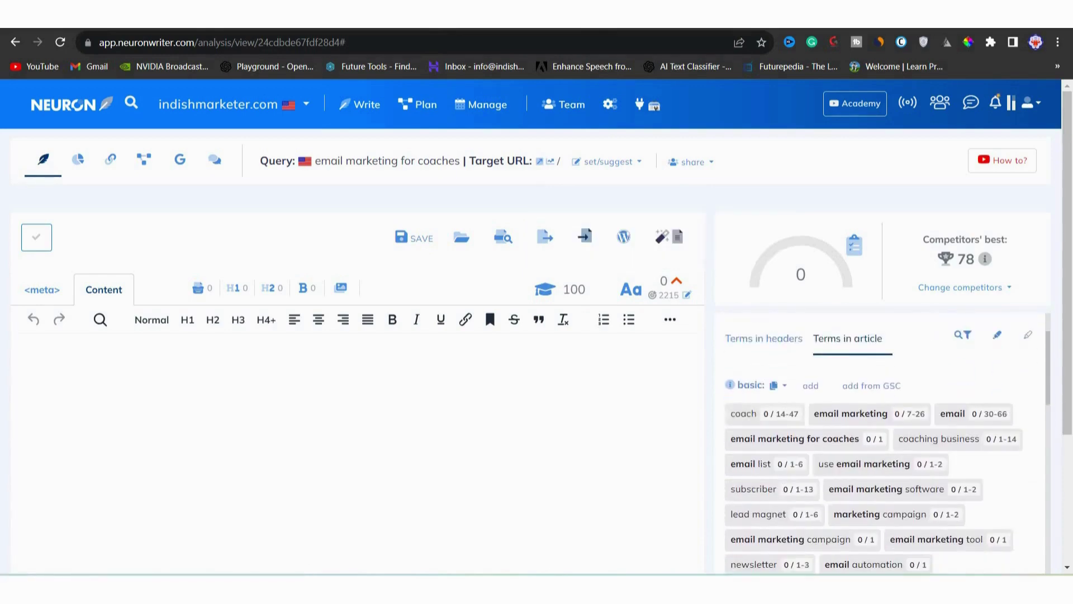
scroll(884, 447, down, 2)
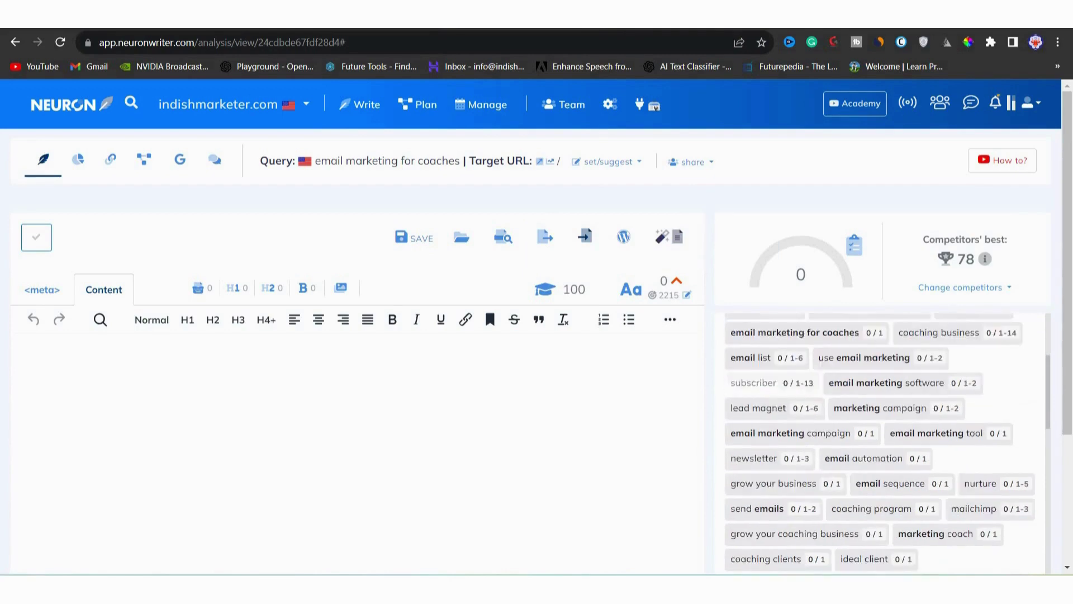
scroll(883, 447, up, 1)
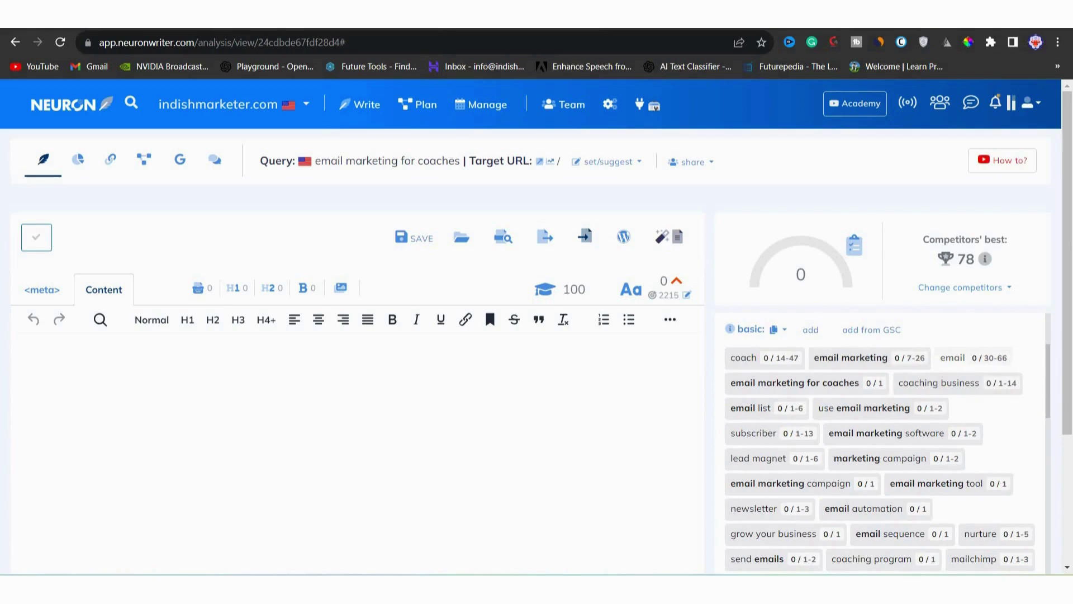
scroll(772, 459, down, 5)
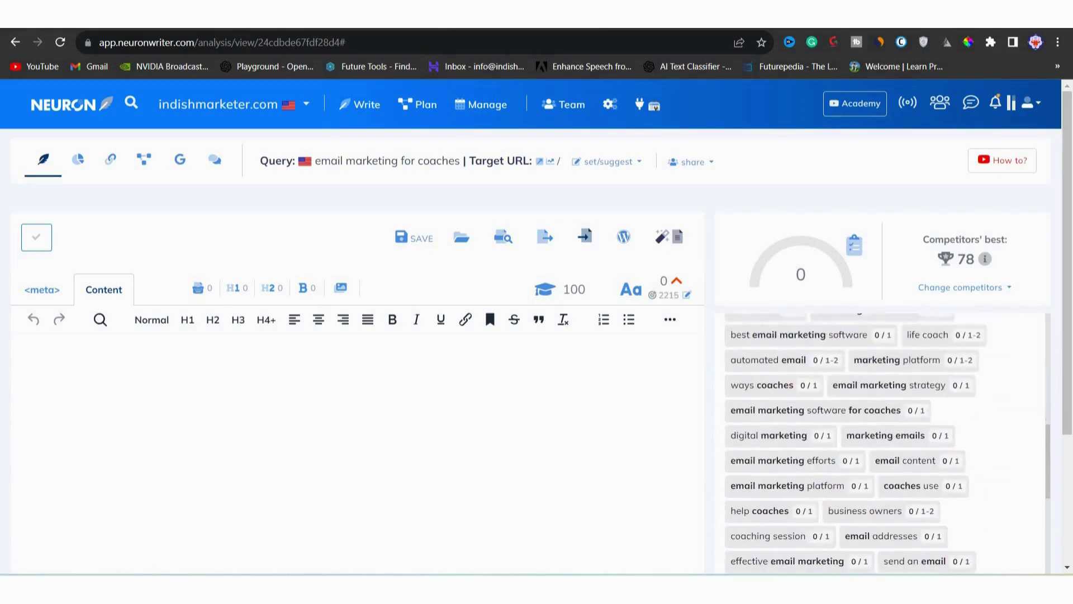
scroll(886, 443, down, 10)
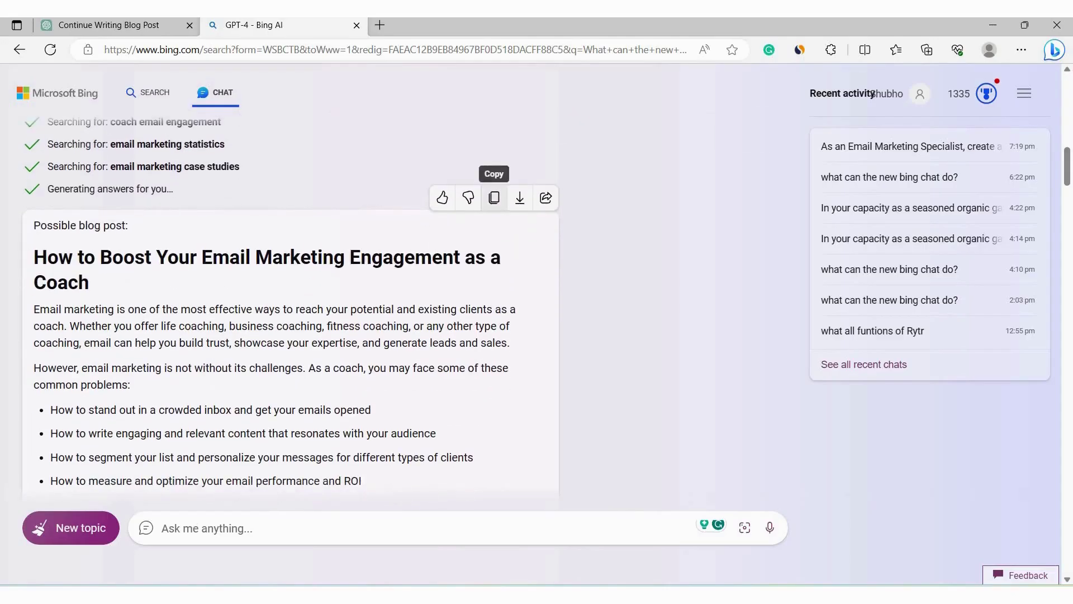
click(494, 197)
Paste the blog post into the NeuronWriter editor and delete its source reference list.
mouse_move(395, 594)
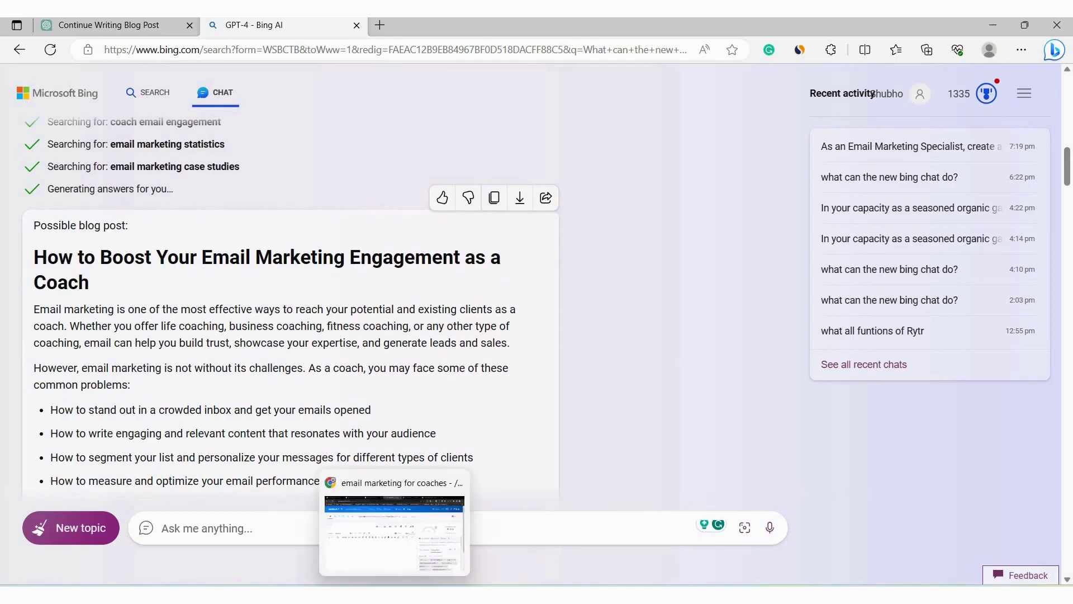
click(395, 528)
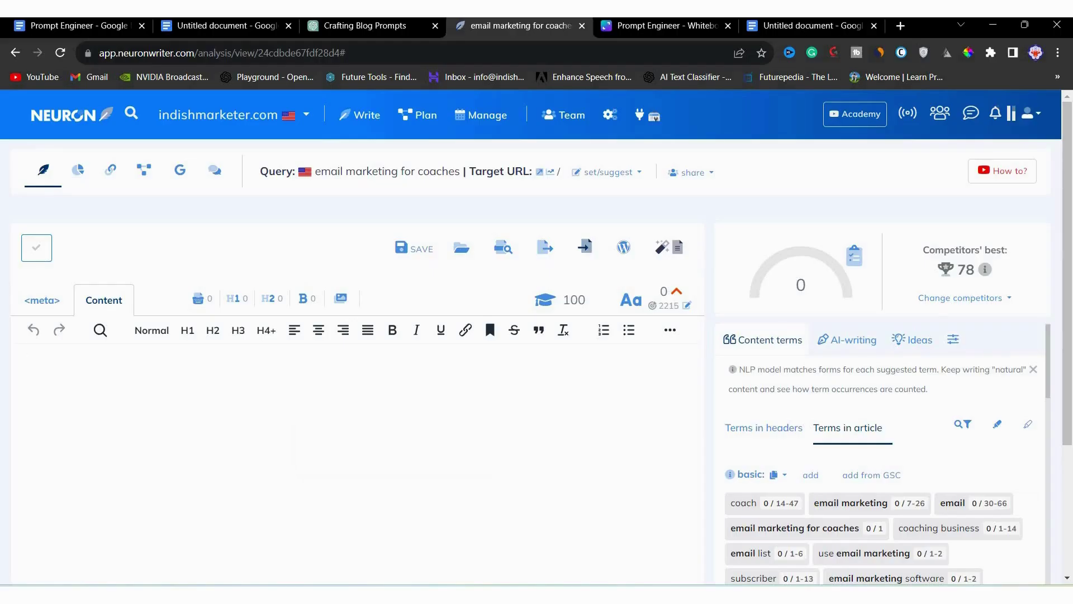
key(ctrl+v)
scroll(484, 129, down, 5)
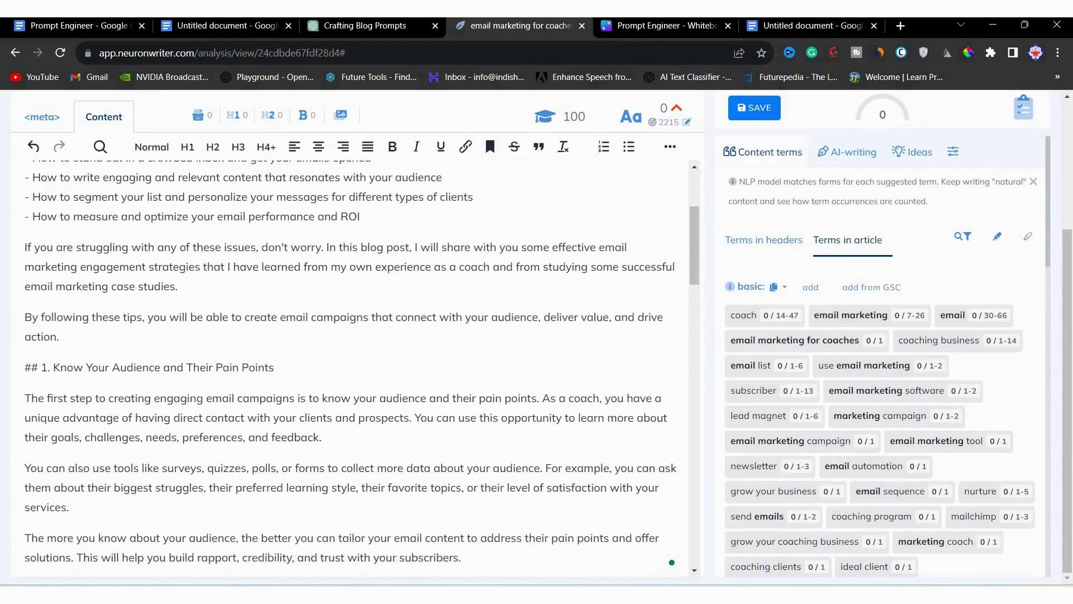
scroll(484, 130, down, 15)
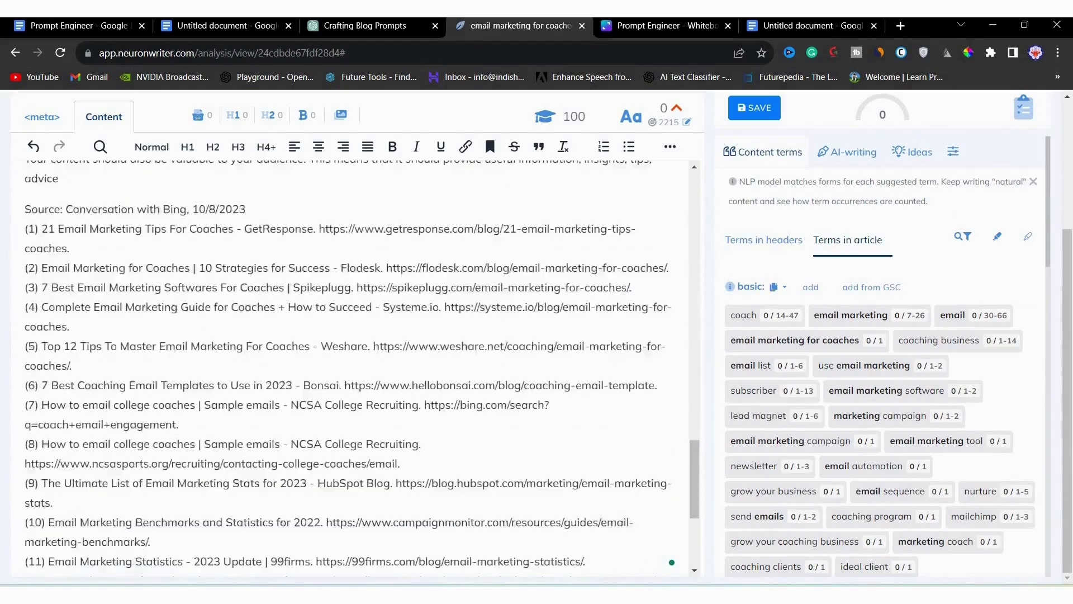
scroll(352, 363, up, 6)
drag(25, 273, 128, 554)
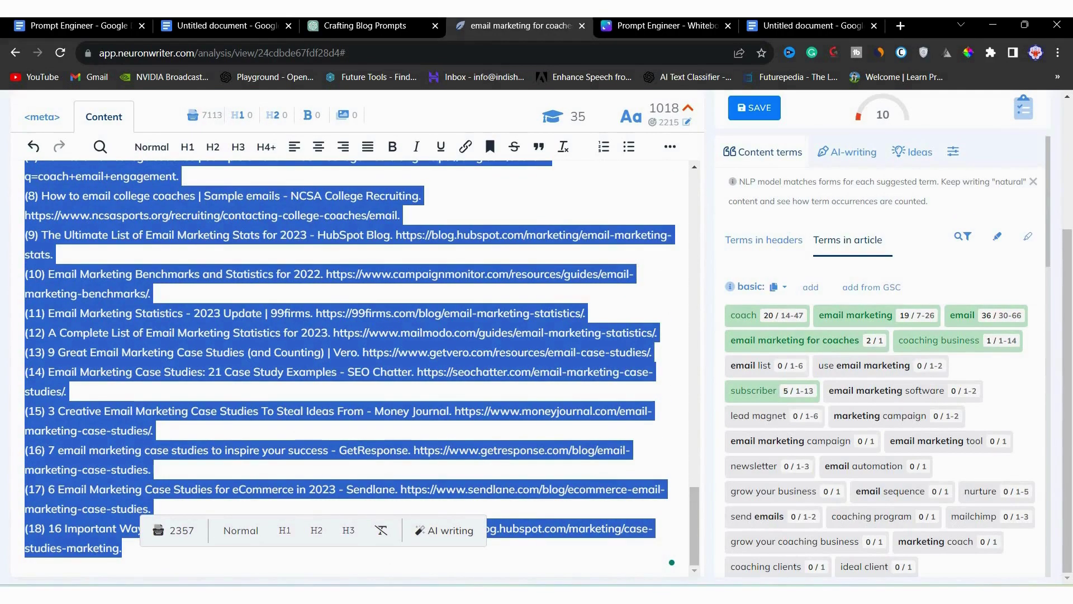
key(BackSpace)
Format the article title as Heading 1.
key(ctrl+Home)
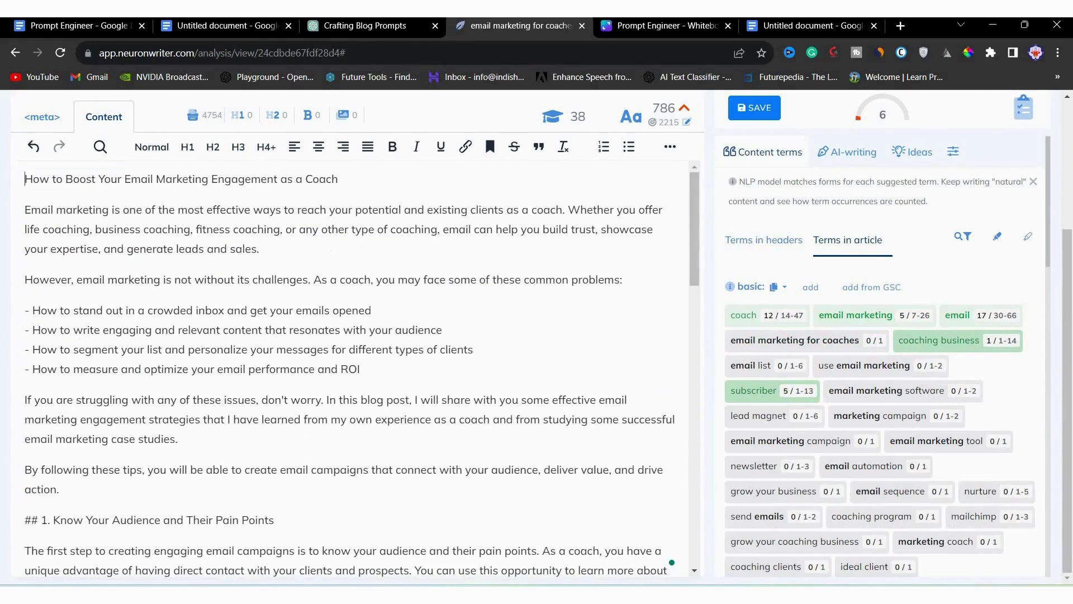
key(shift+End)
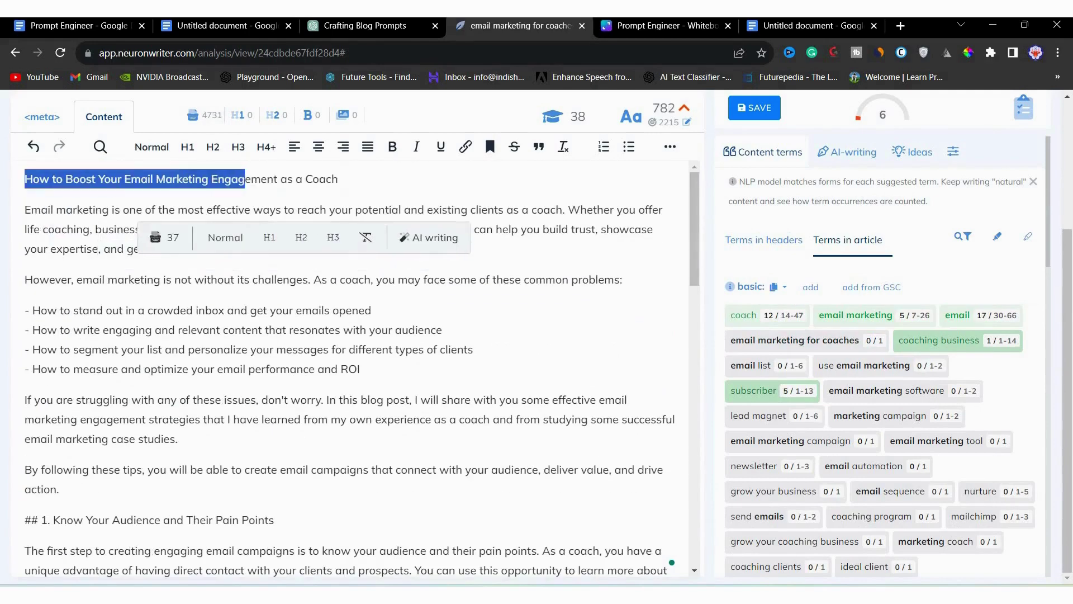
click(187, 146)
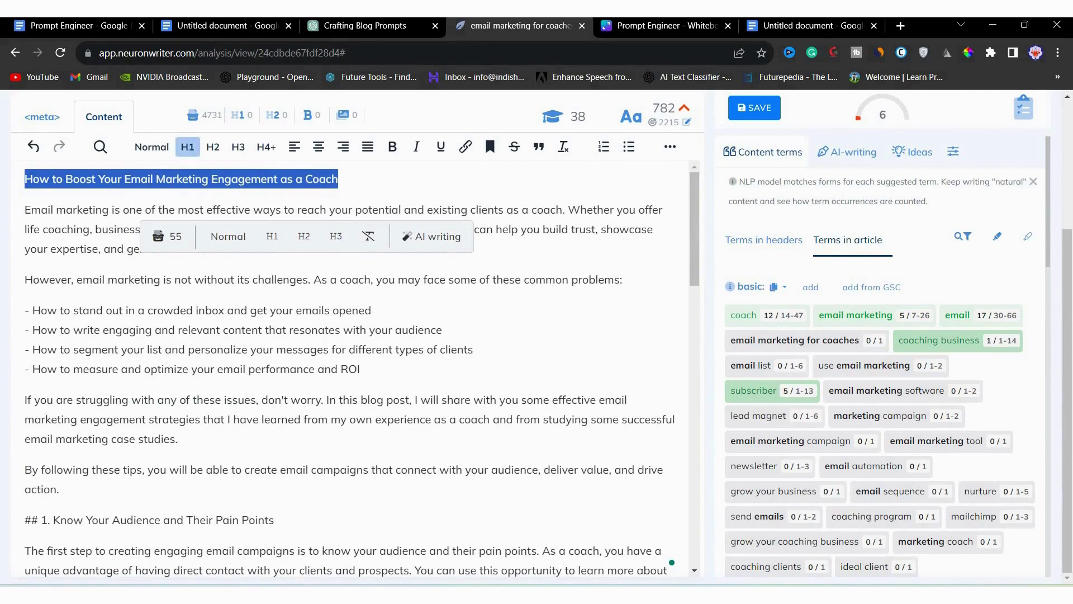
click(392, 411)
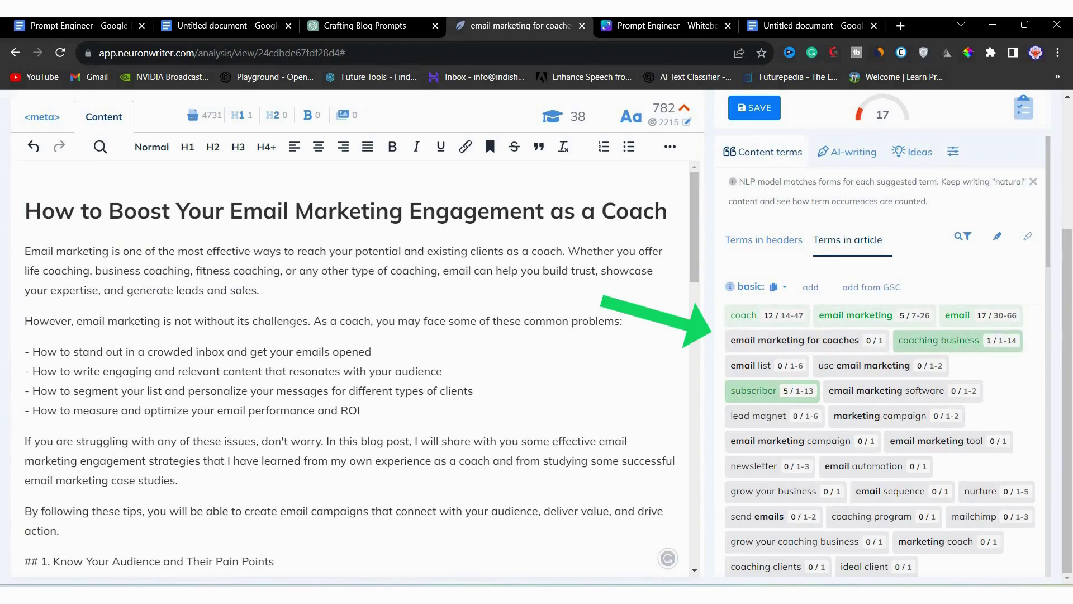
Check the NeuronWriter score of 17 against the competitors' best of 78, then return to Bing Chat.
scroll(358, 357, up, 1)
scroll(537, 335, up, 3)
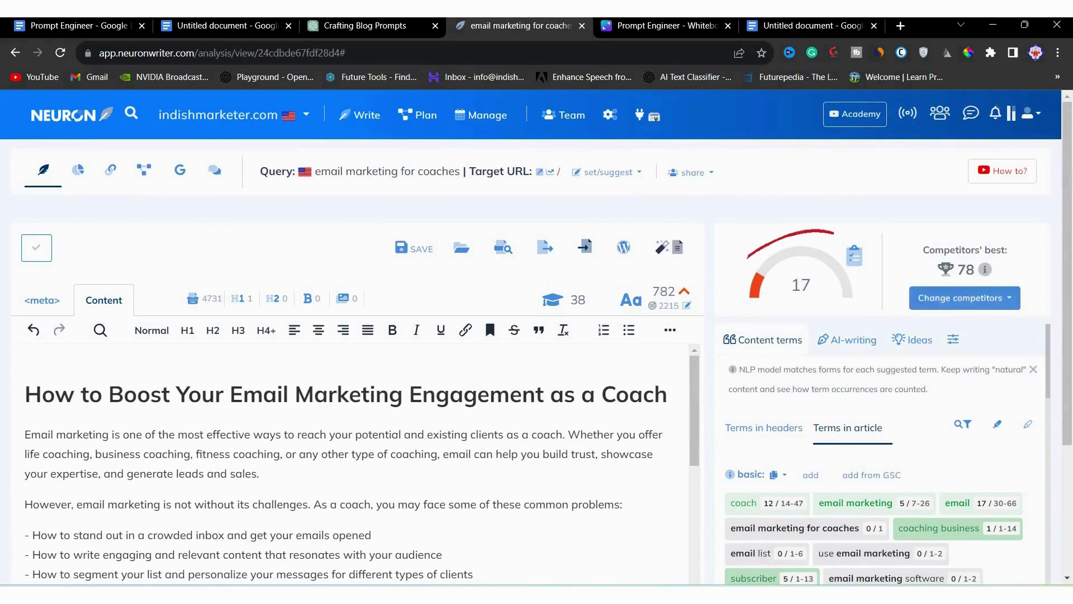
mouse_move(985, 269)
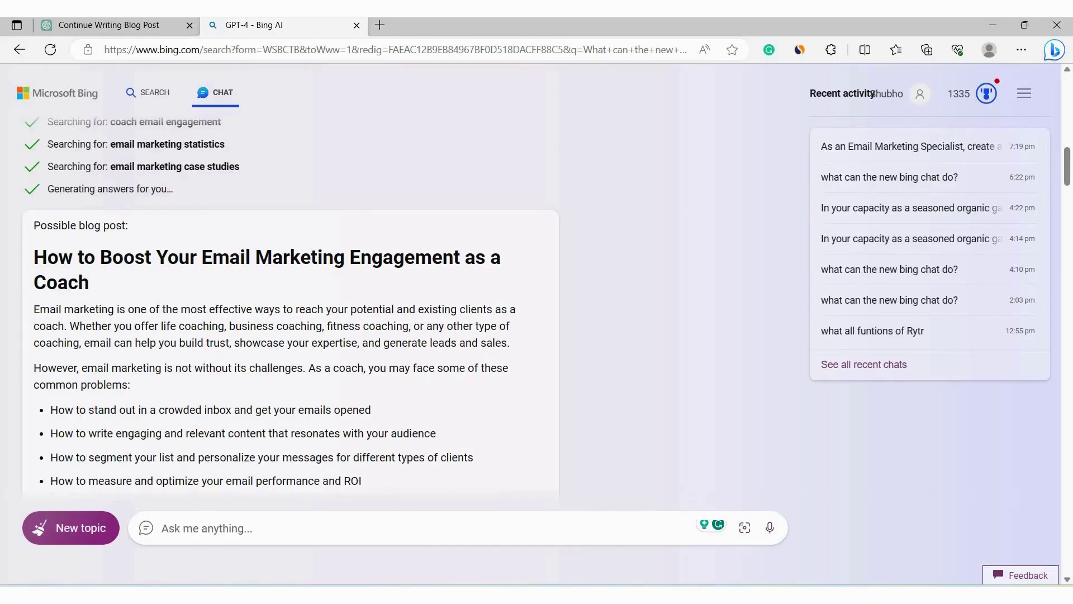
Paste Bing's continued post after 'Continuing the blog post:' and sections 8–10 before '## Conclusion'.
scroll(494, 223, down, 15)
click(494, 170)
key(alt+Tab)
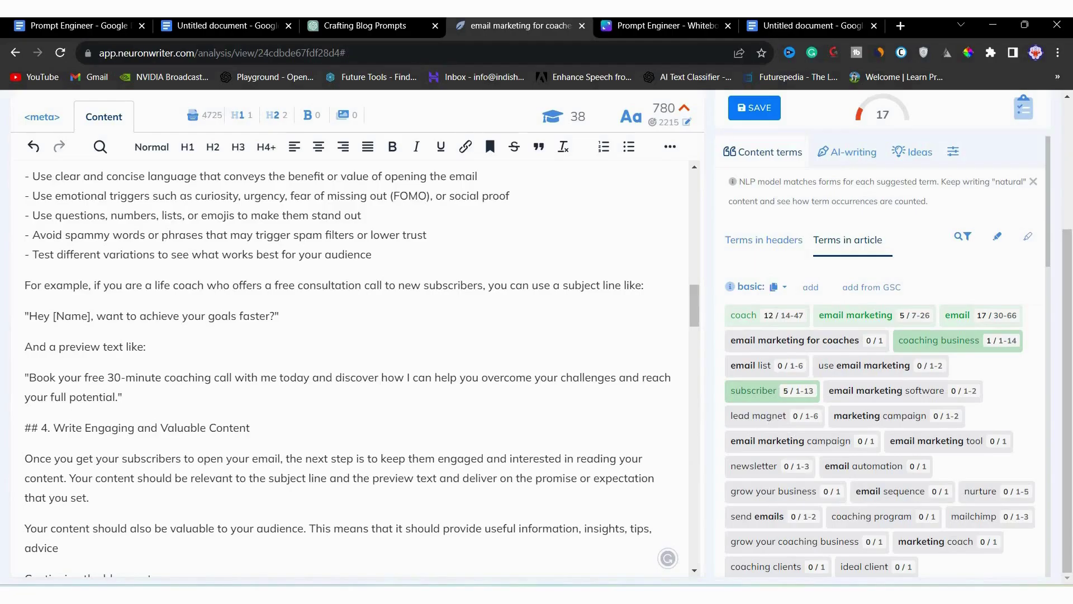
key(ctrl+v)
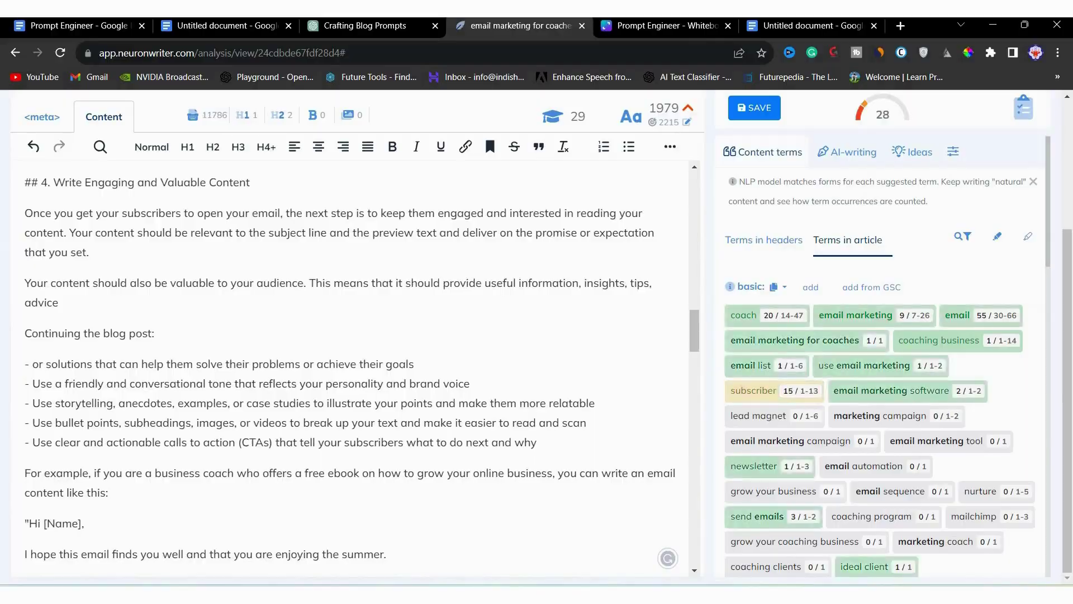
key(alt+Tab)
key(alt+Tab)
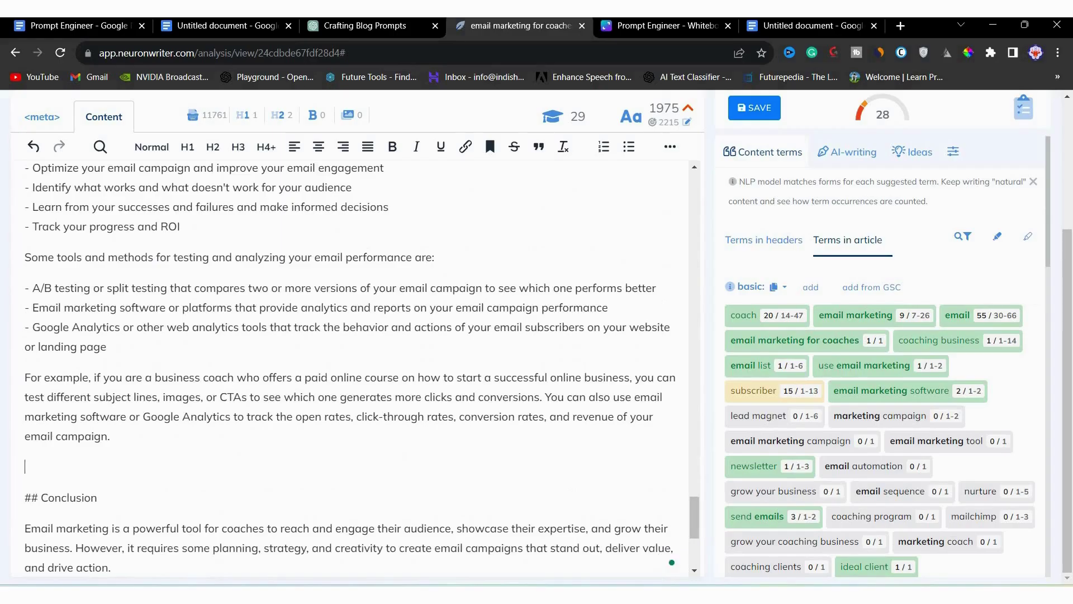
key(ctrl+v)
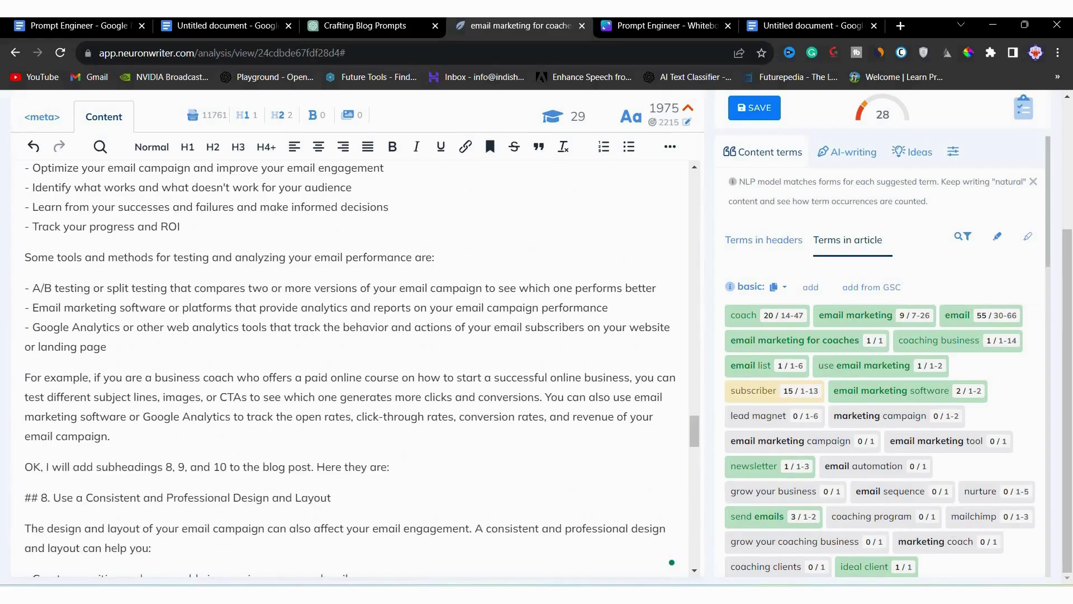
Delete the chatbot's 'OK, I will add…' intro line before section 8, bringing the score to 28.
scroll(357, 363, down, 2)
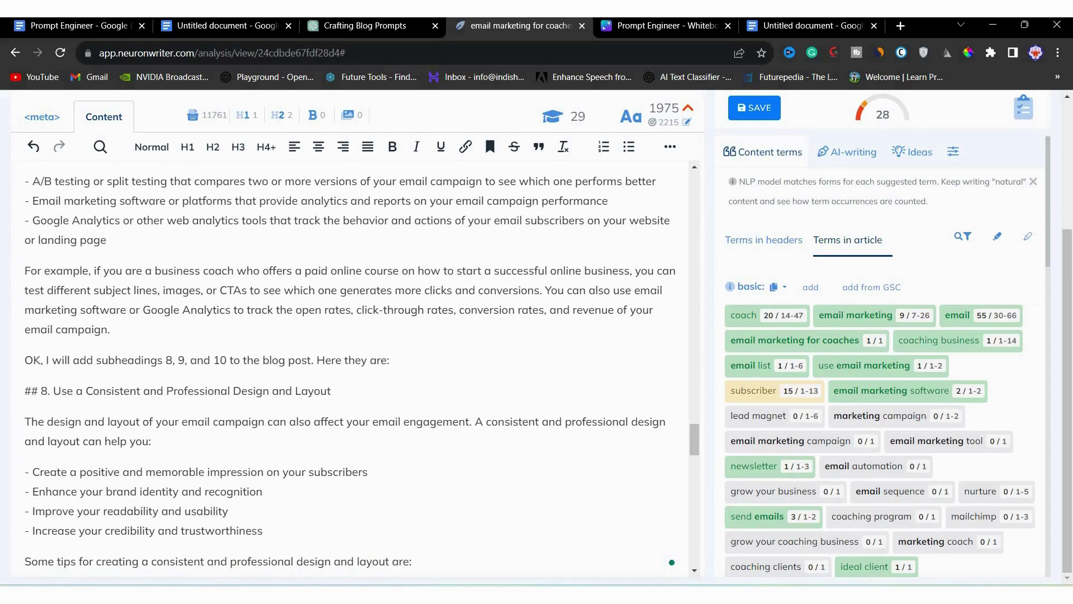
drag(41, 391, 24, 360)
key(BackSpace)
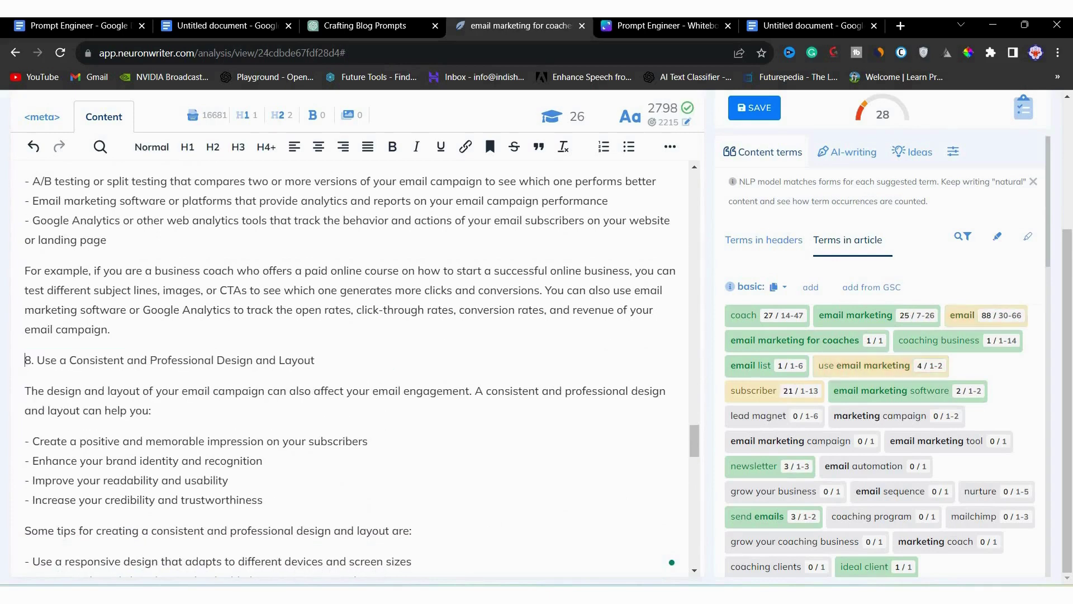
scroll(358, 363, down, 5)
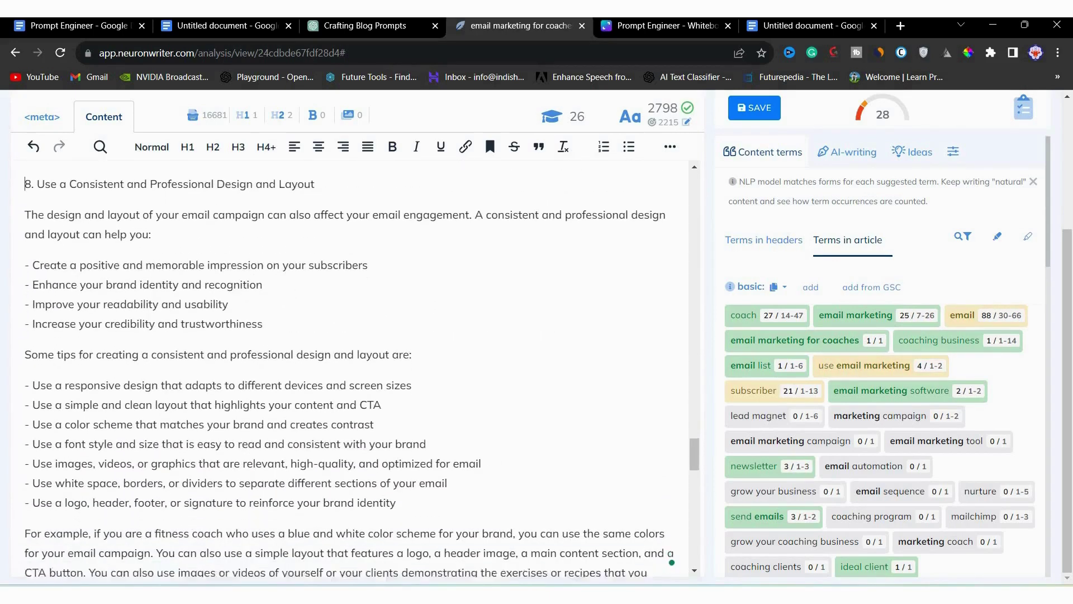
scroll(358, 363, down, 6)
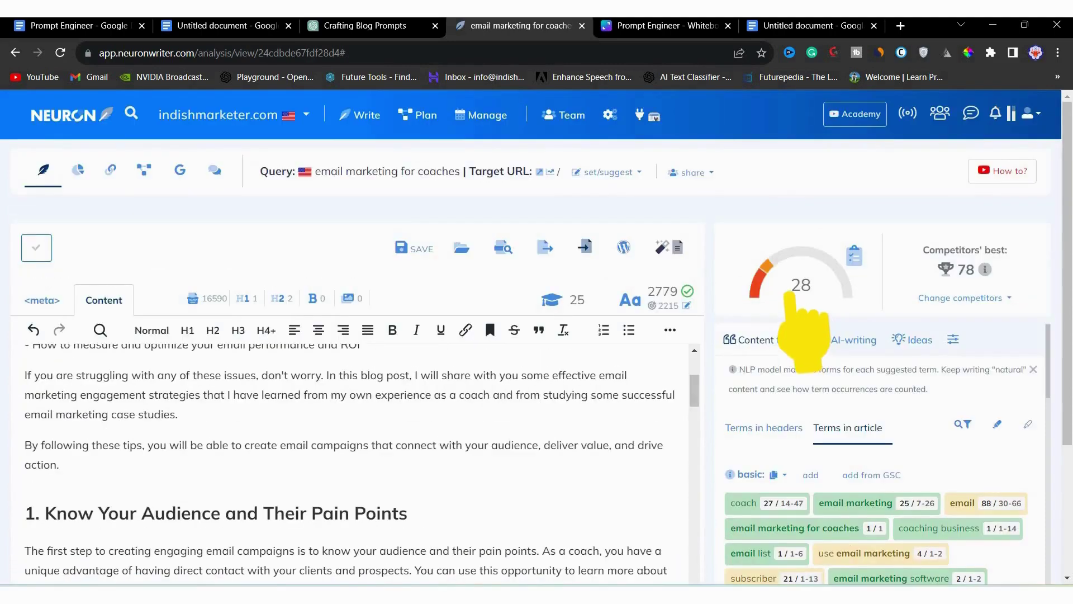
Open the content score breakdown and review the keyword, meta title, meta description, H1 and H2 rows.
click(794, 288)
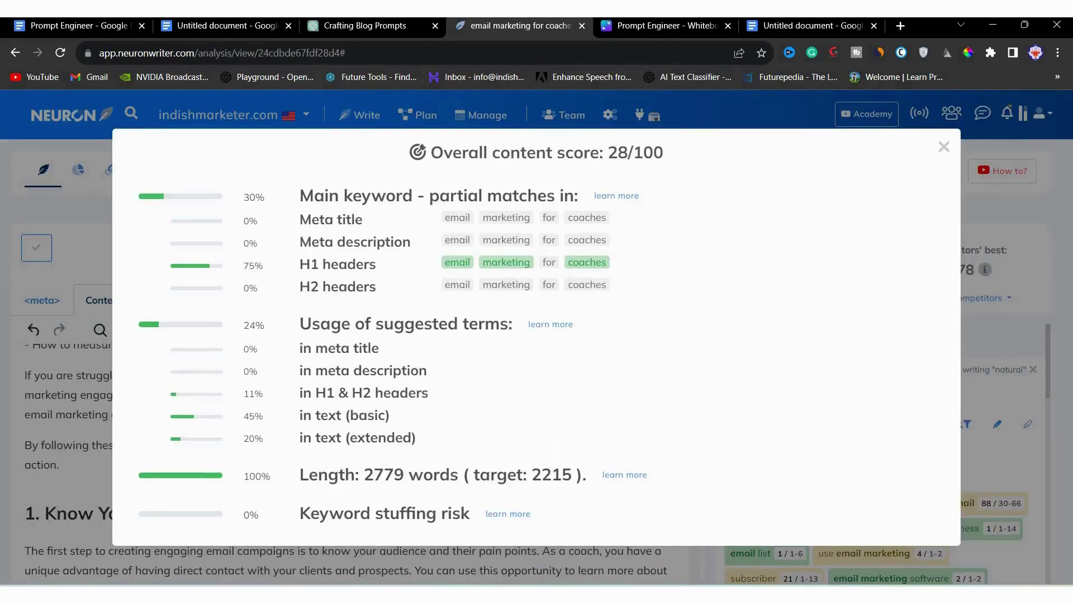
drag(314, 195, 579, 195)
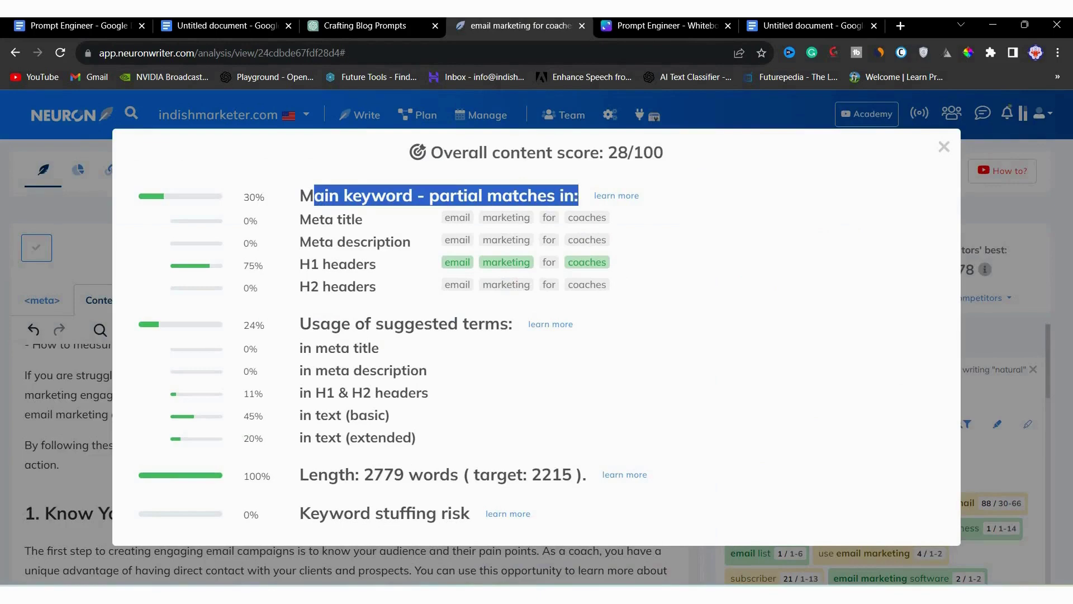
click(578, 197)
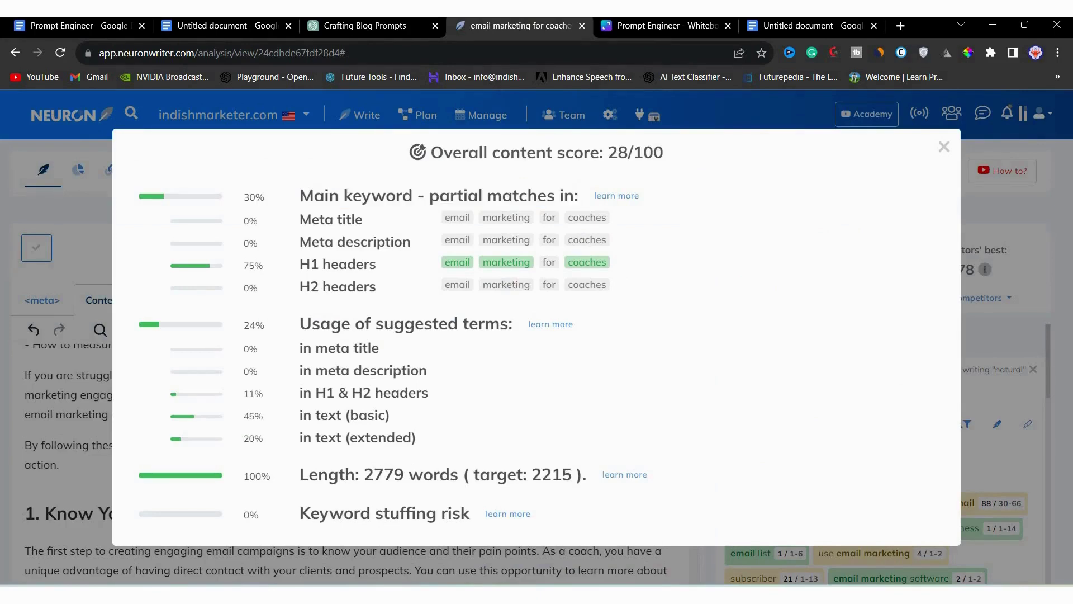
drag(300, 220, 363, 220)
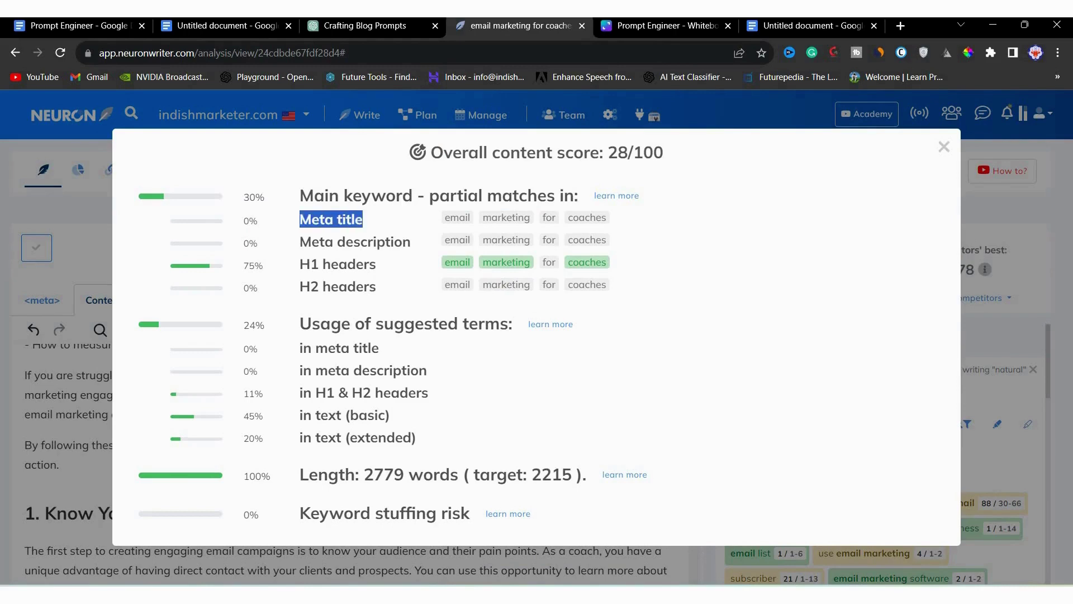
click(362, 220)
drag(300, 242, 411, 242)
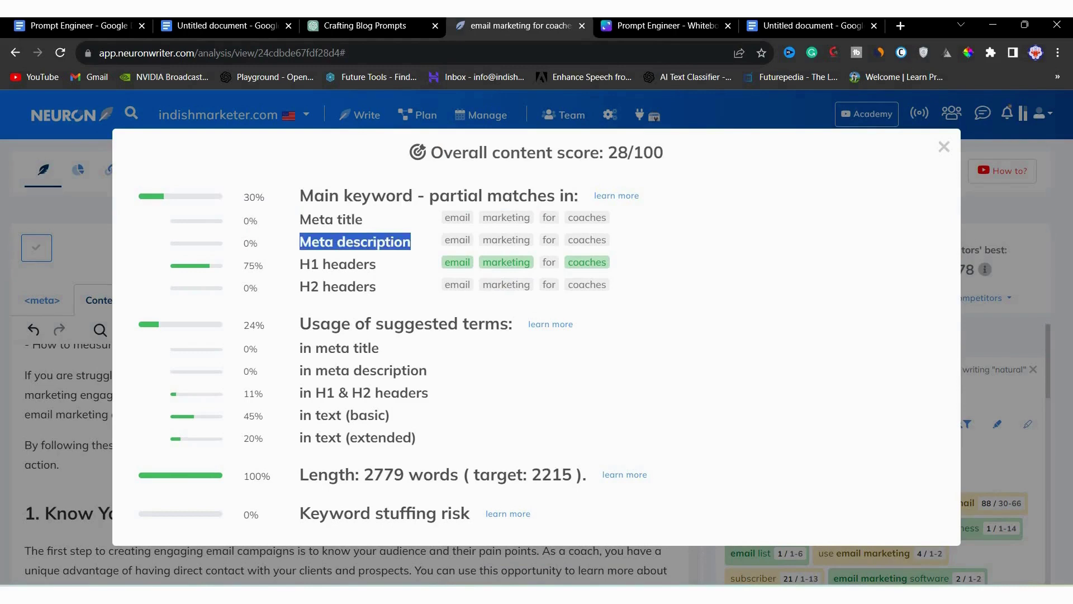
click(411, 242)
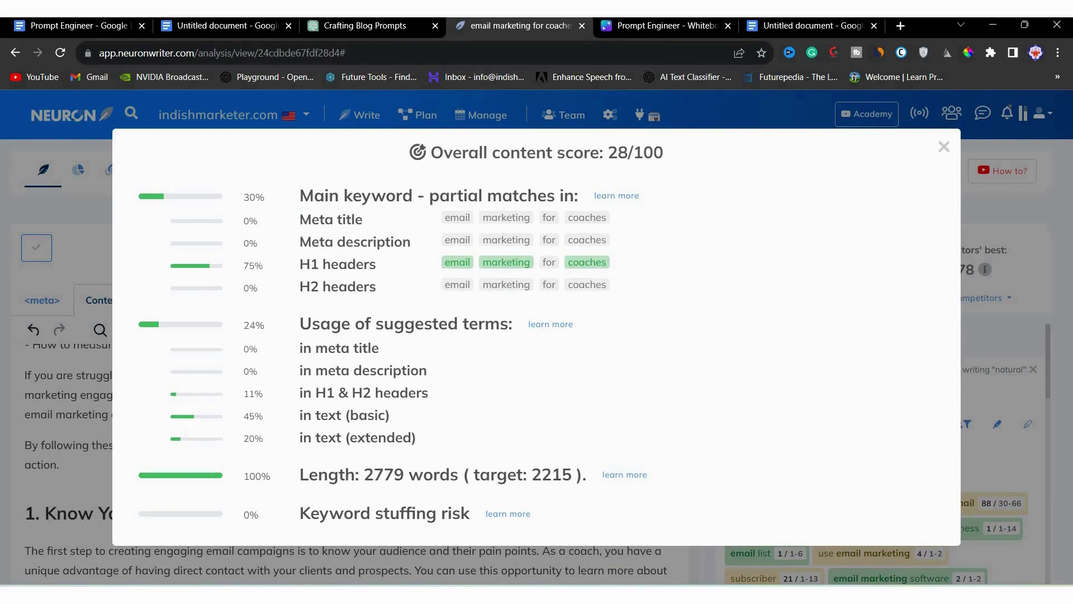
drag(300, 265, 369, 265)
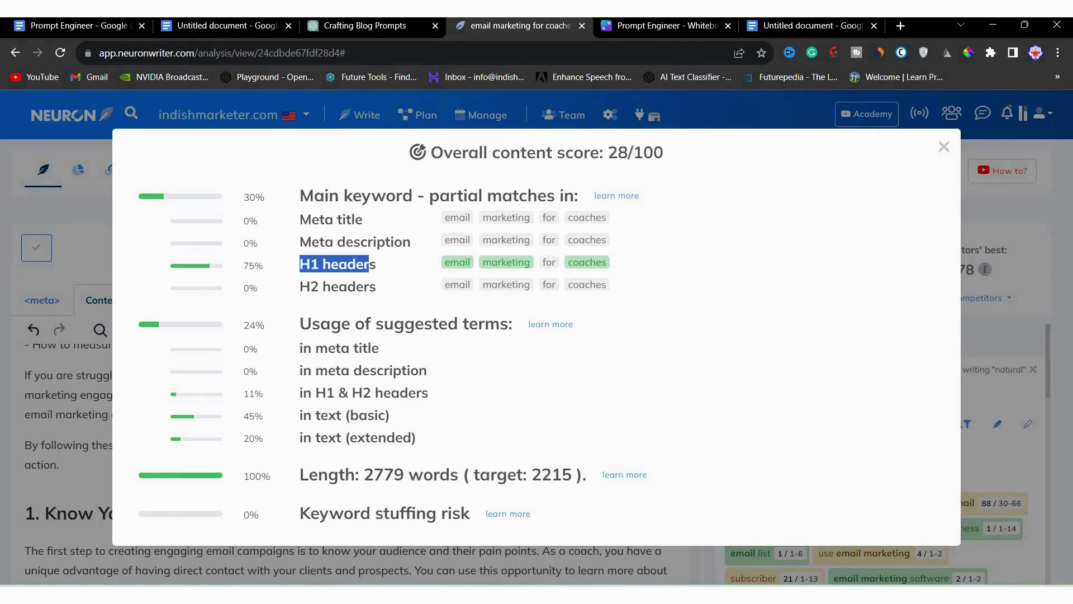
drag(309, 287, 381, 296)
click(381, 296)
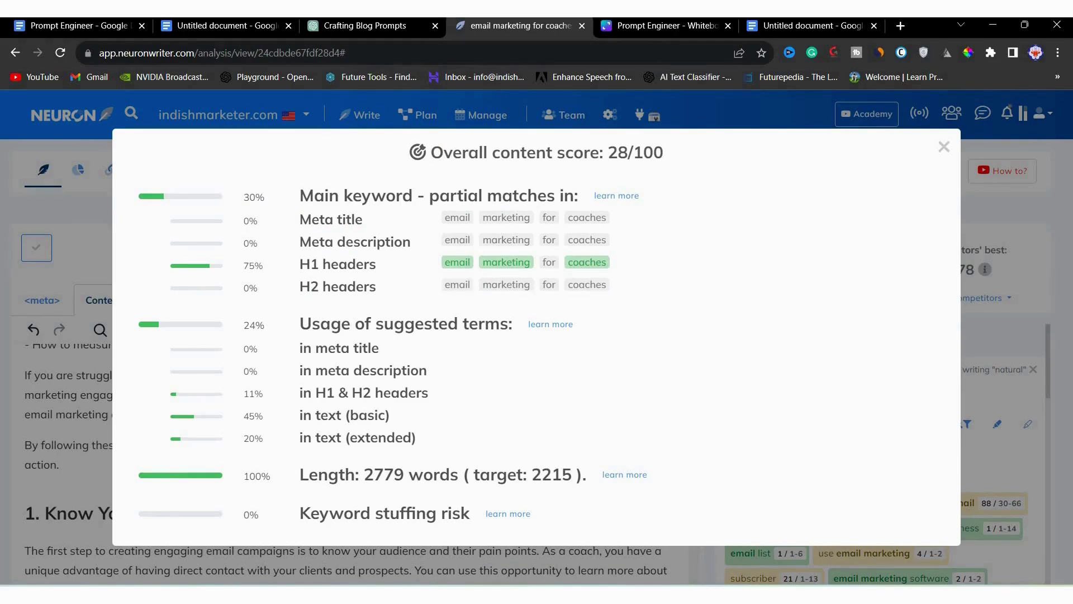
Review the suggested terms usage, meta scores and word count target, then close the breakdown.
drag(300, 324, 515, 323)
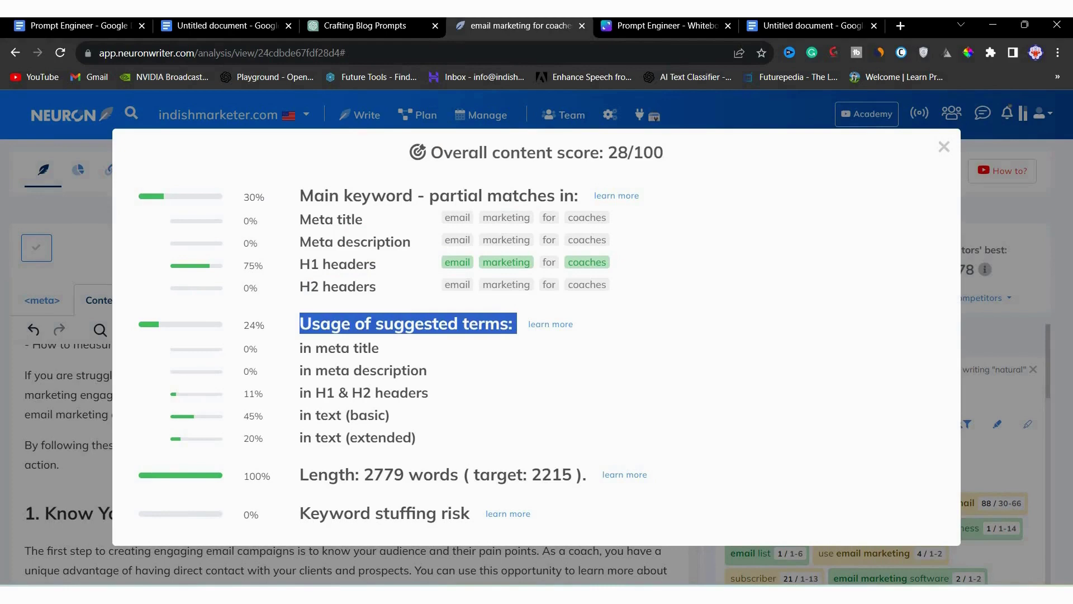
click(515, 325)
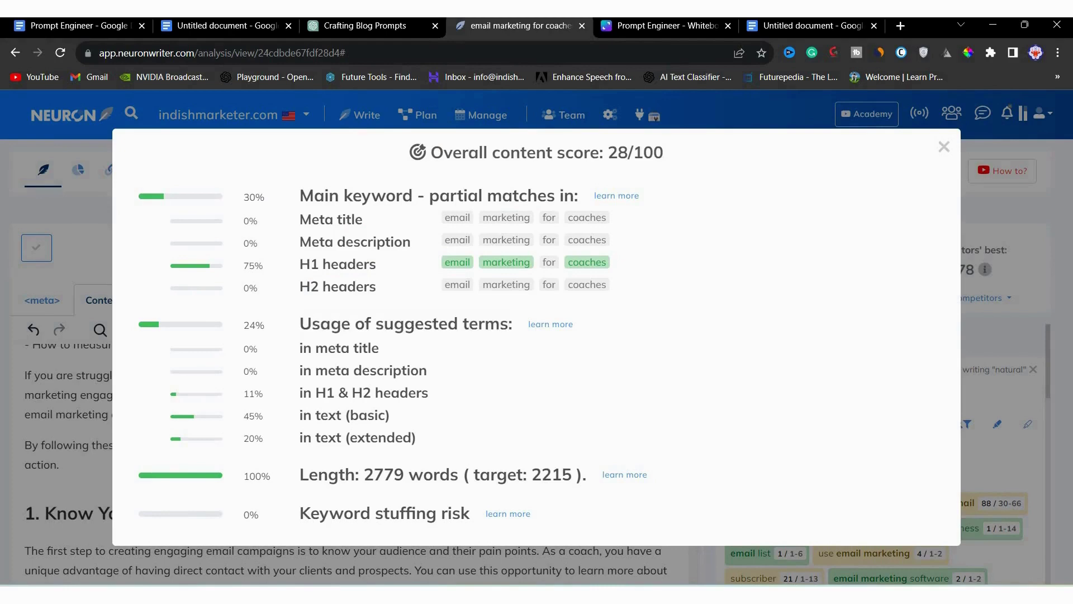
drag(300, 347, 394, 370)
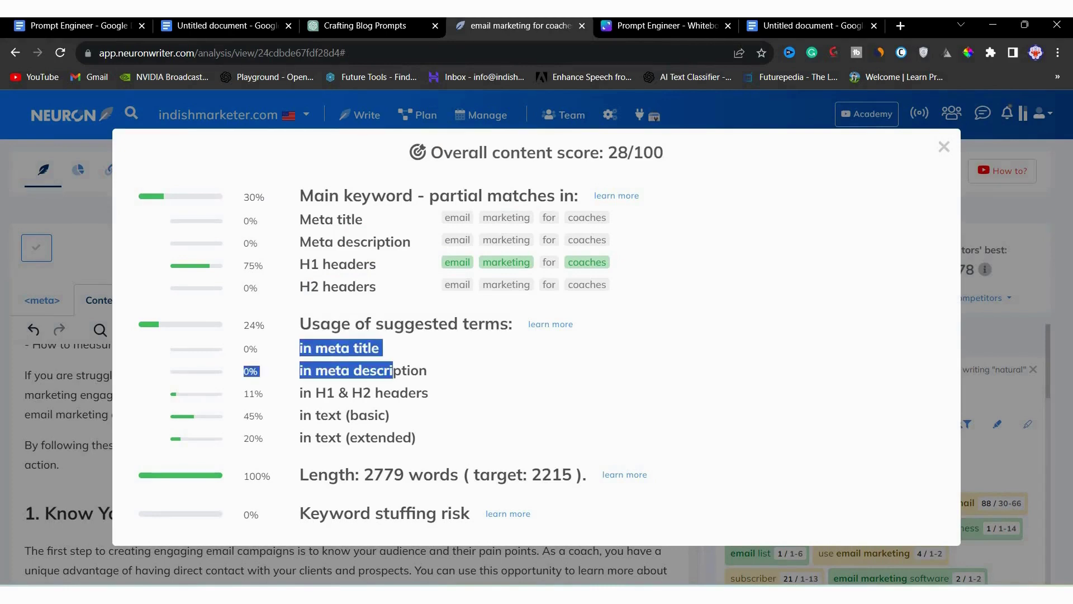
click(395, 370)
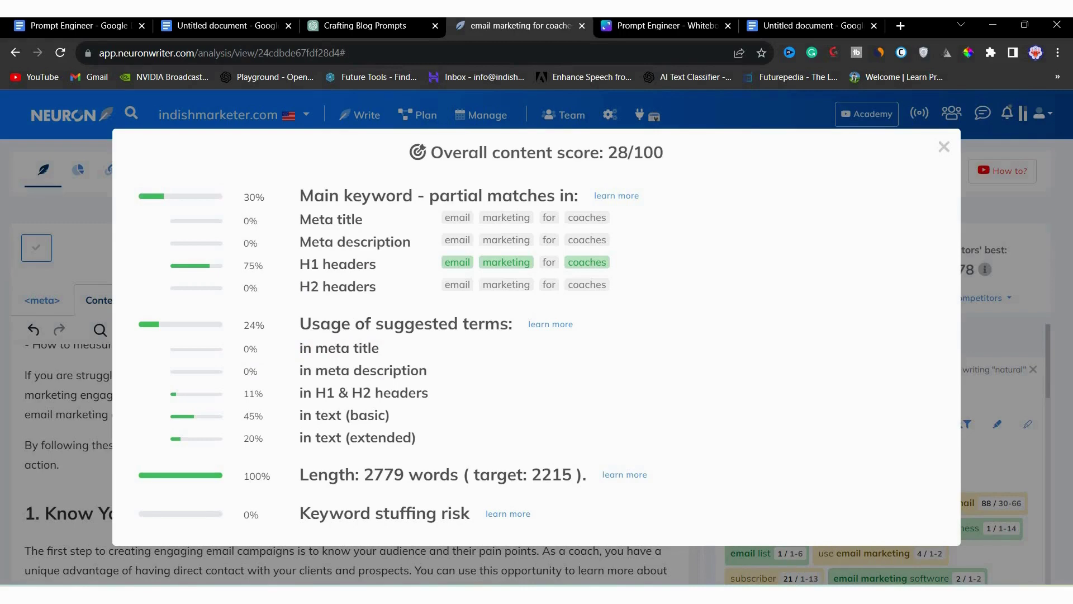
drag(300, 474, 583, 474)
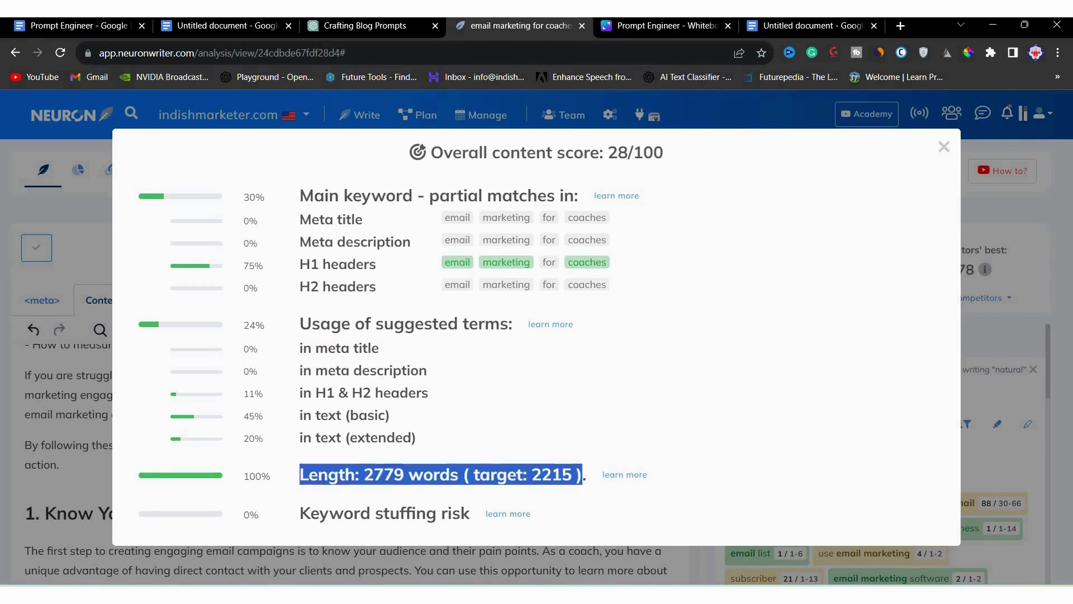
click(583, 474)
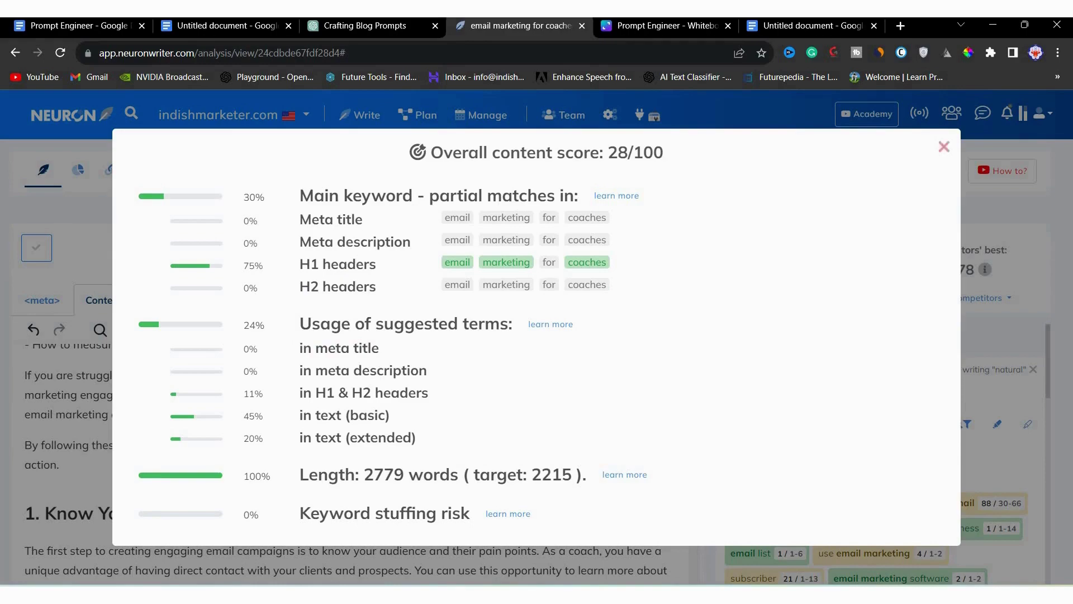
click(944, 146)
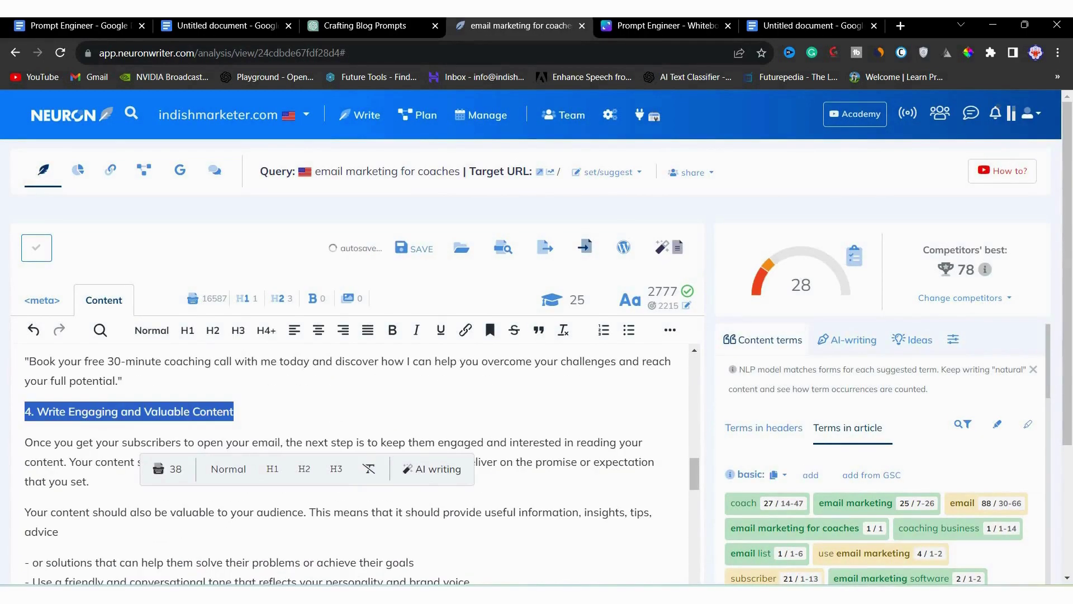
Make the section 4 and 8 tip titles H2 headings and delete the stray '## ' before section 9.
click(213, 330)
scroll(358, 464, down, 1)
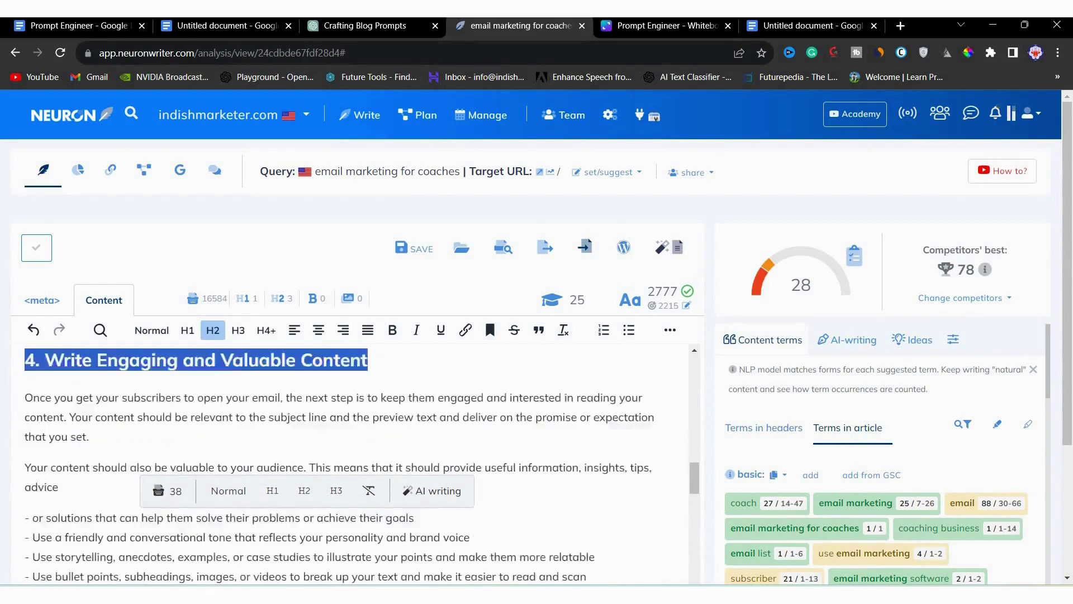
scroll(358, 464, down, 2)
scroll(361, 462, down, 3)
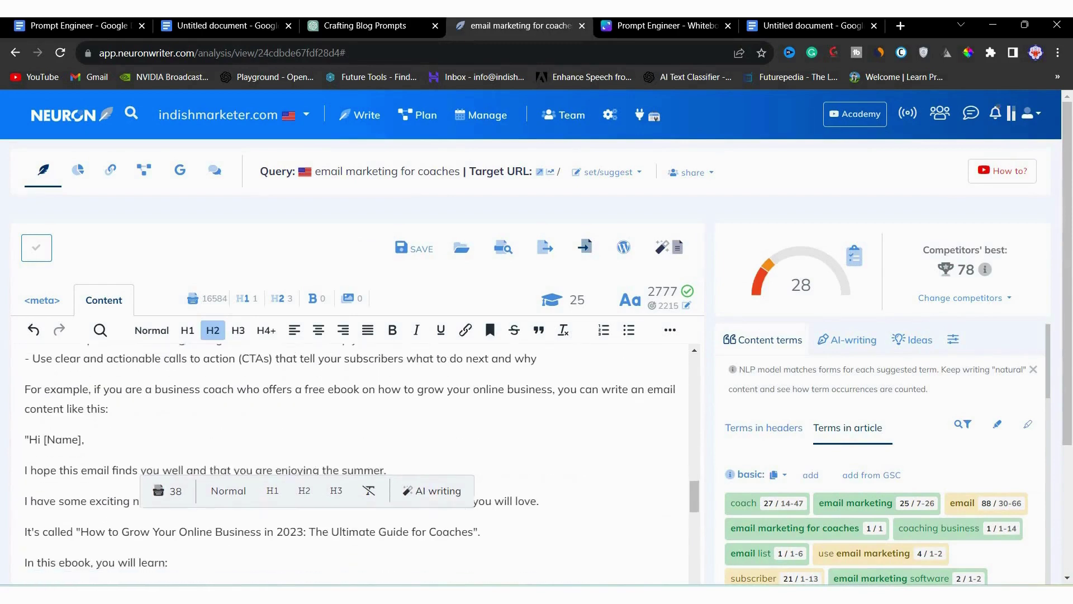
key(ctrl+z)
click(213, 330)
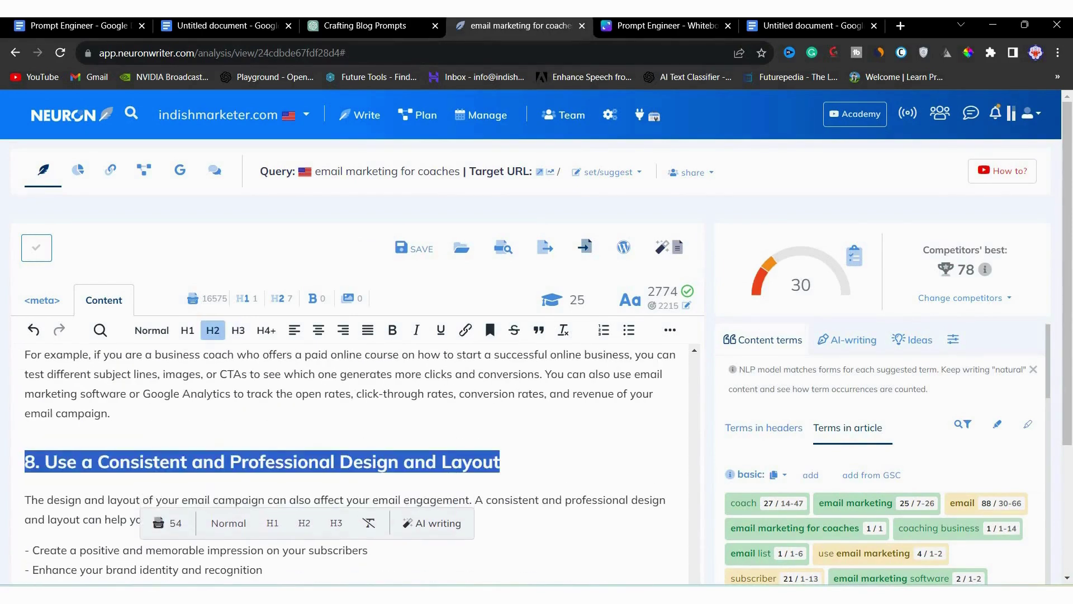
click(105, 501)
scroll(105, 501, down, 1)
scroll(349, 464, down, 7)
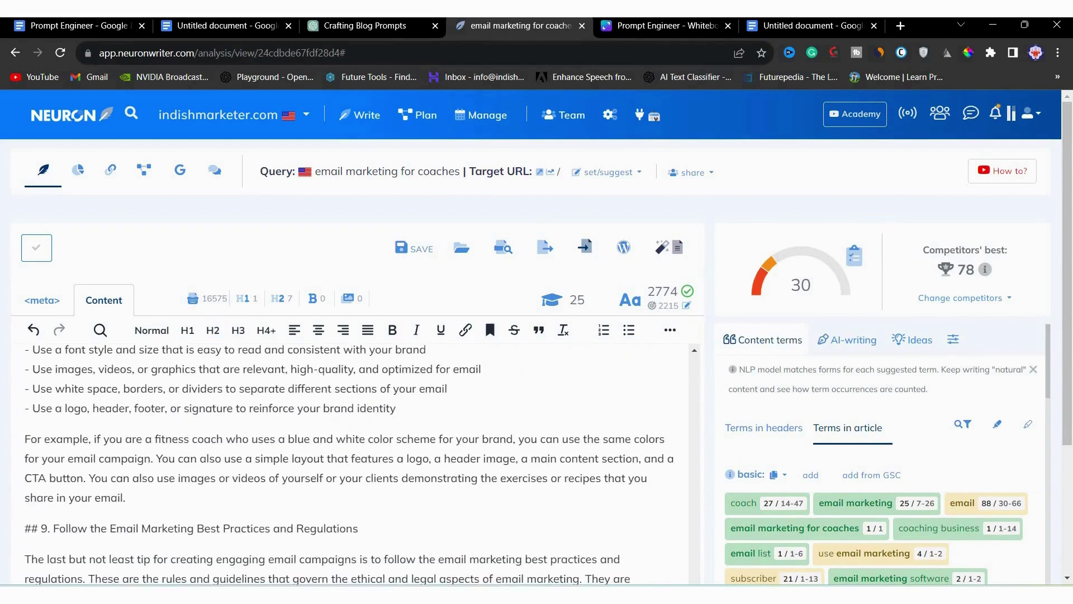
key(shift+Home)
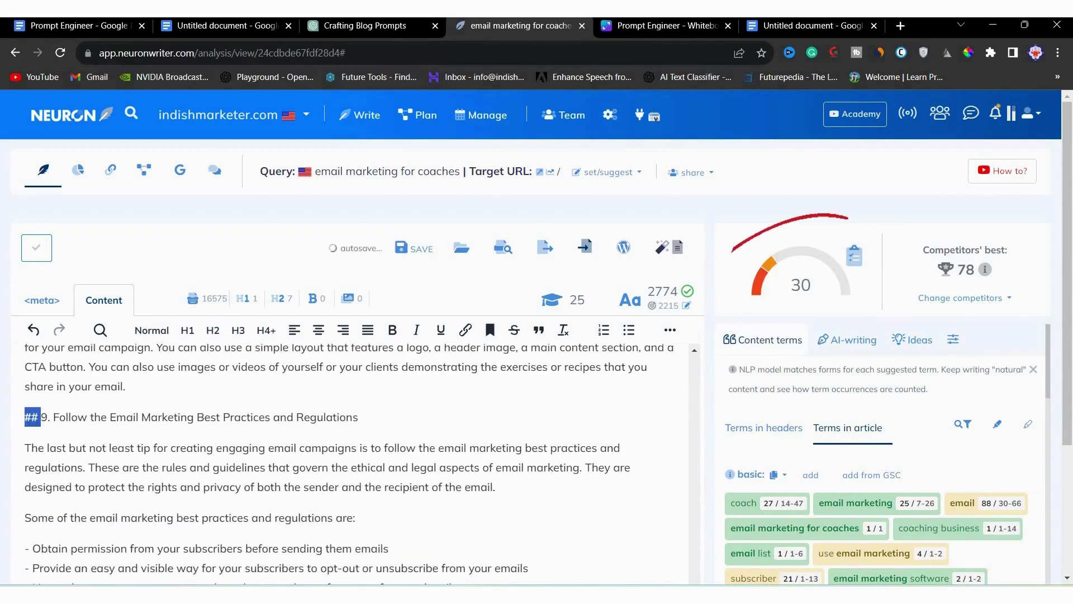
key(BackSpace)
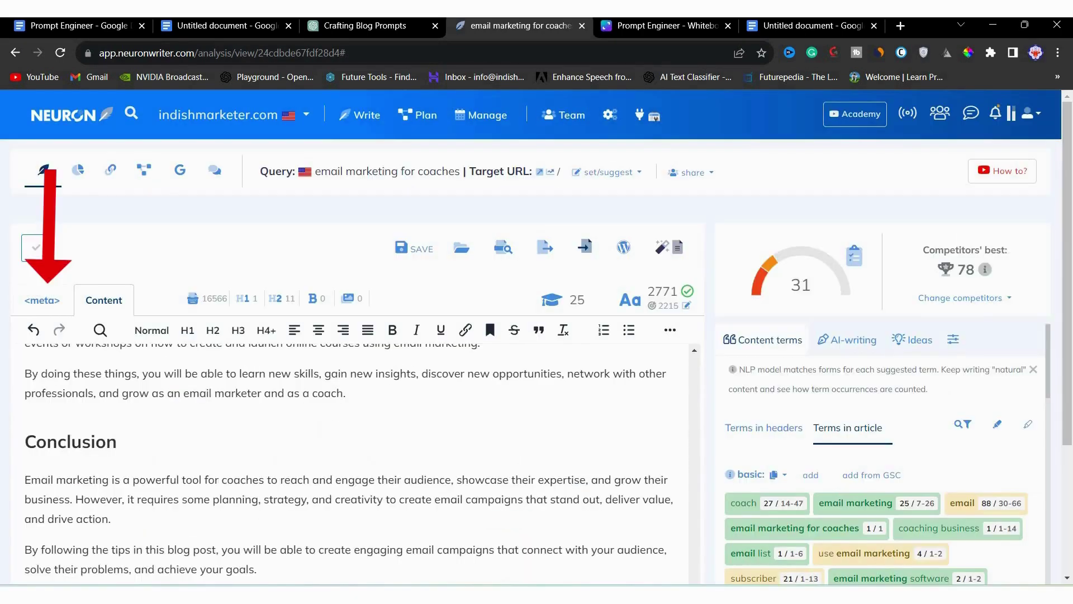
click(42, 300)
scroll(42, 300, down, 3)
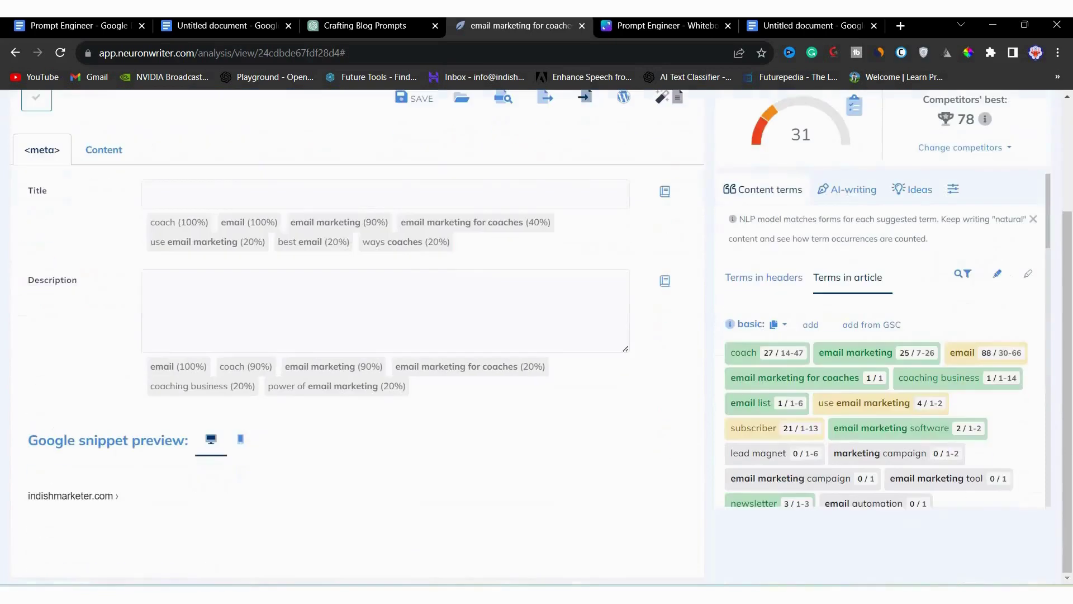
scroll(358, 335, up, 3)
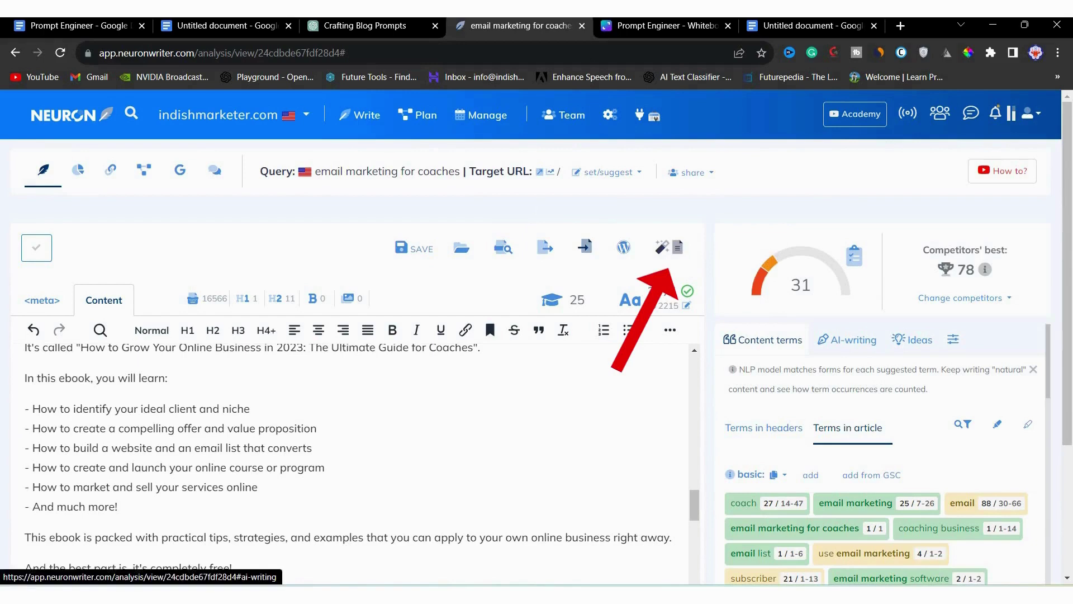
Browse NeuronWriter's AI-writing templates and launch the Expand text tool with an empty input.
click(847, 340)
scroll(879, 476, down, 2)
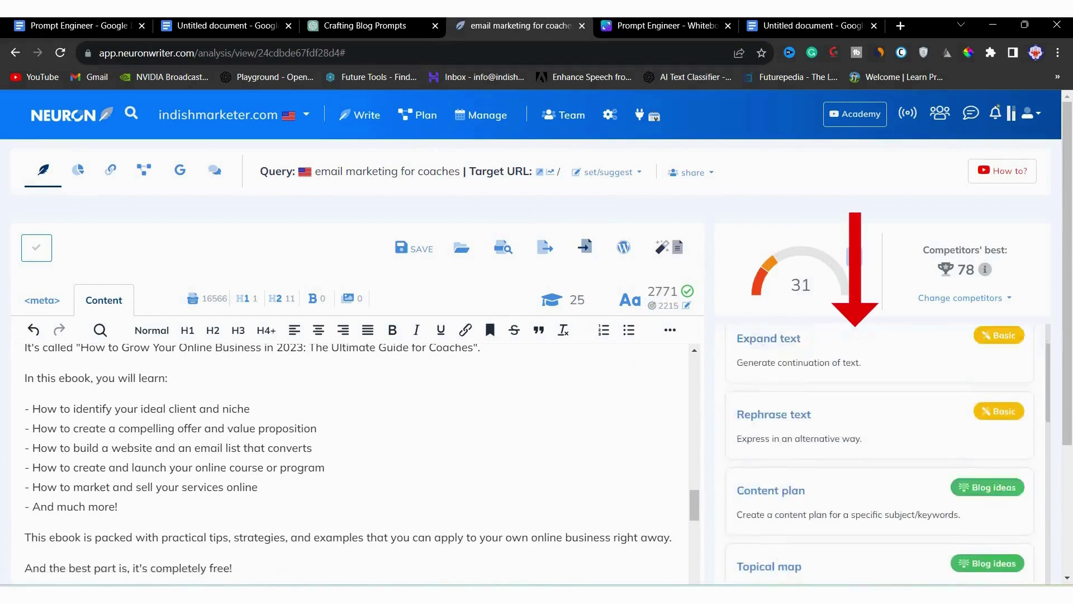
scroll(879, 490, up, 2)
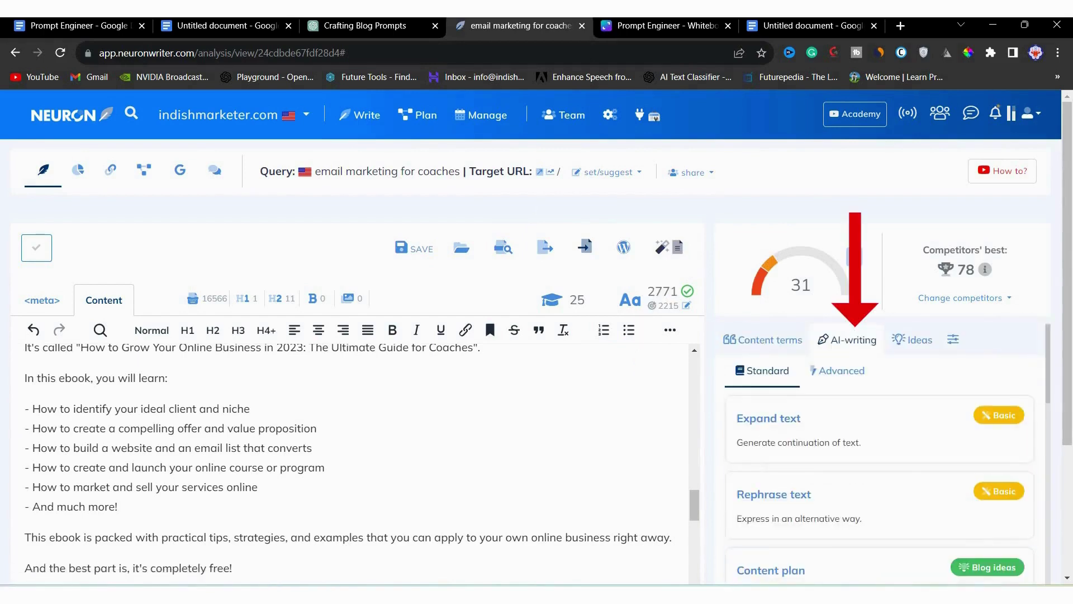
scroll(879, 475, down, 3)
scroll(879, 475, up, 2)
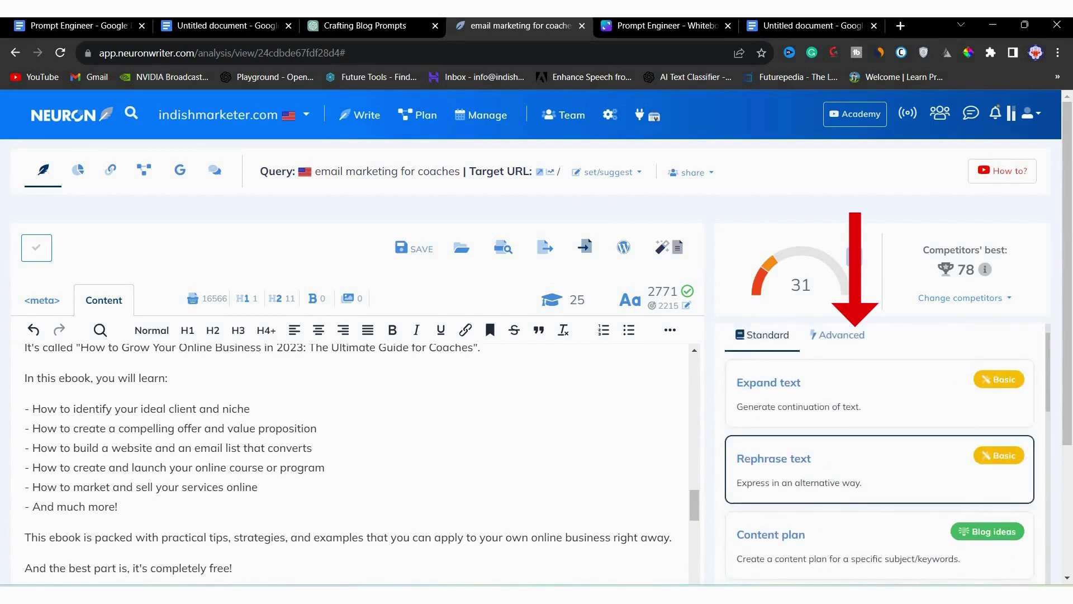
scroll(880, 486, down, 2)
scroll(880, 492, down, 5)
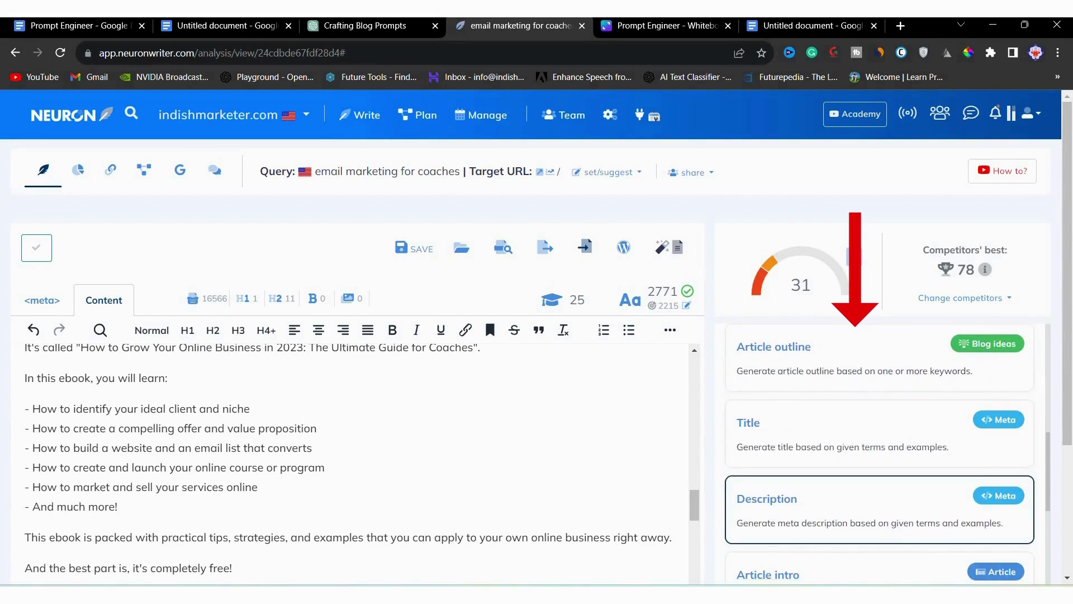
scroll(879, 492, down, 1)
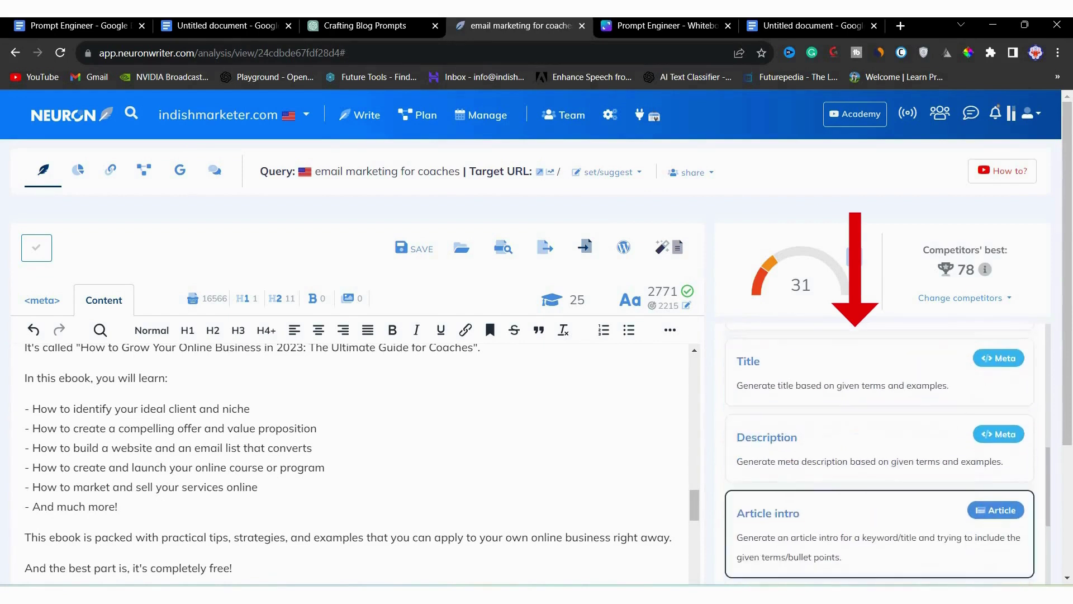
scroll(879, 458, down, 3)
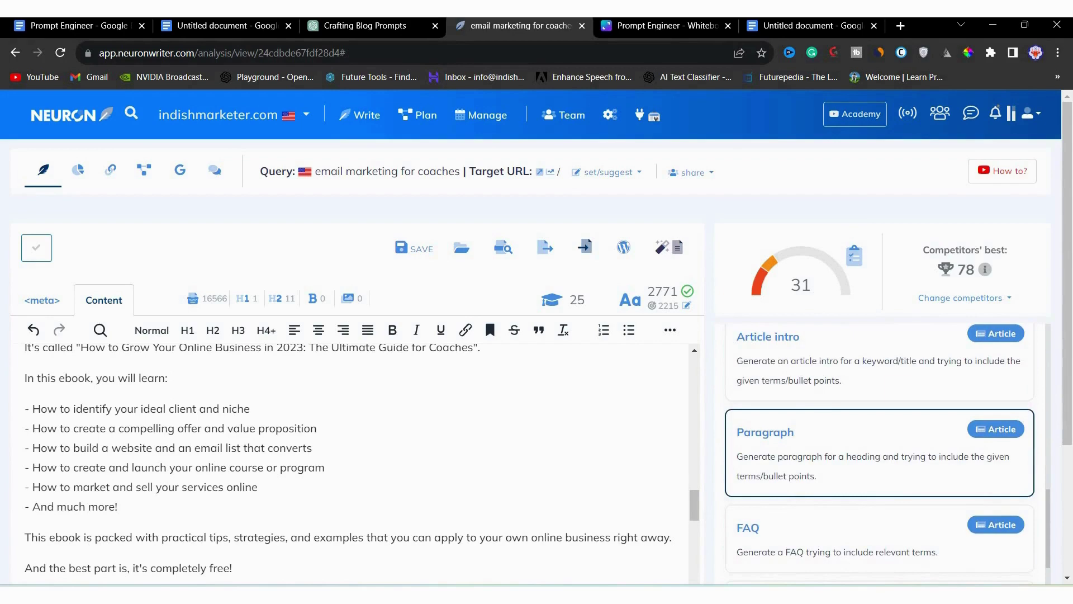
scroll(879, 425, down, 1)
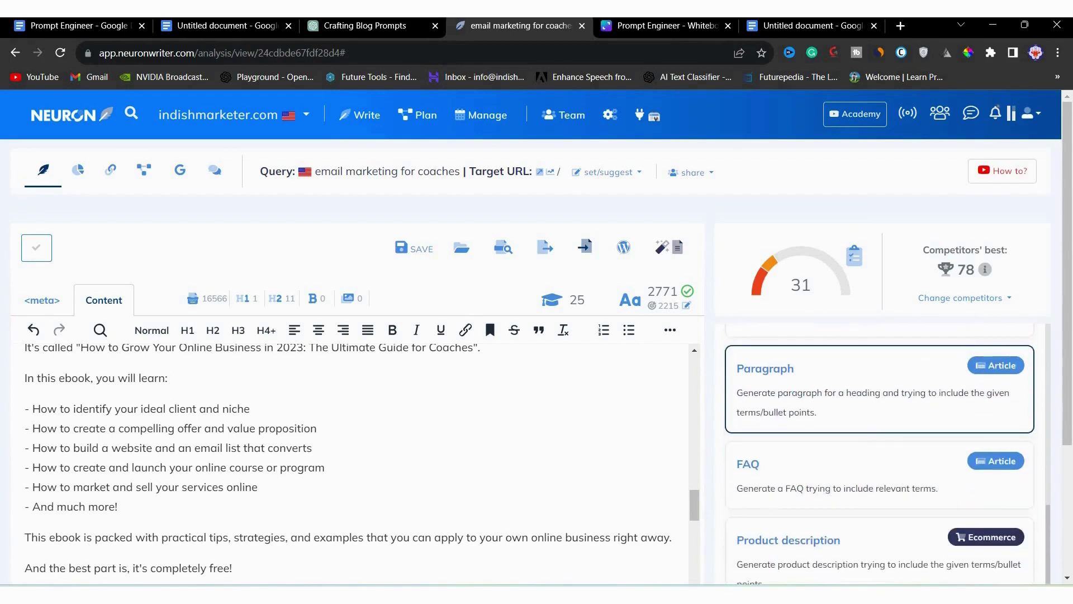
scroll(879, 453, down, 5)
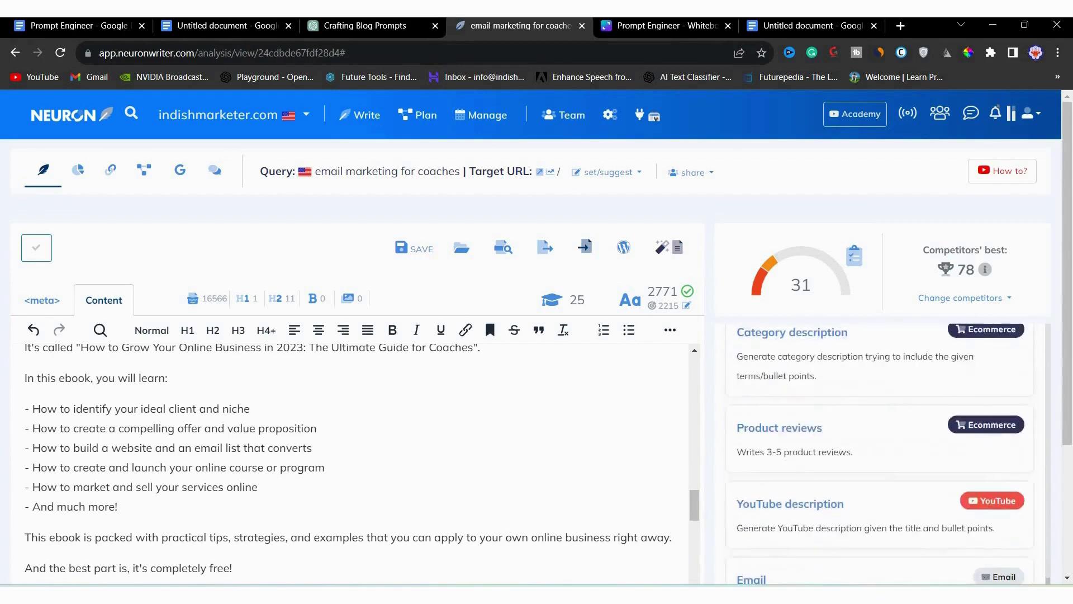
scroll(879, 492, down, 2)
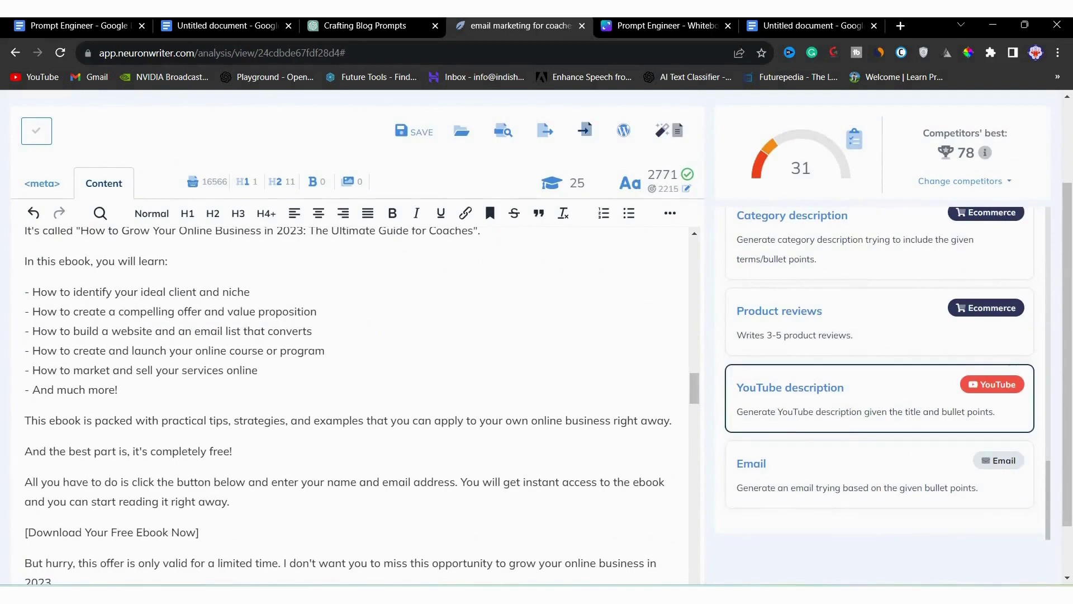
scroll(879, 475, up, 6)
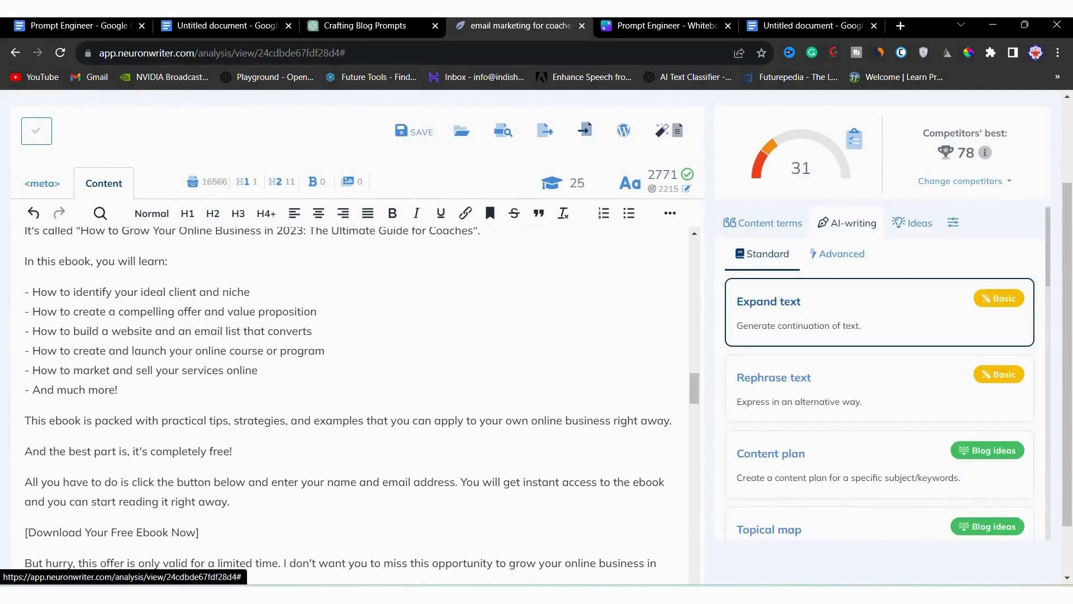
click(879, 312)
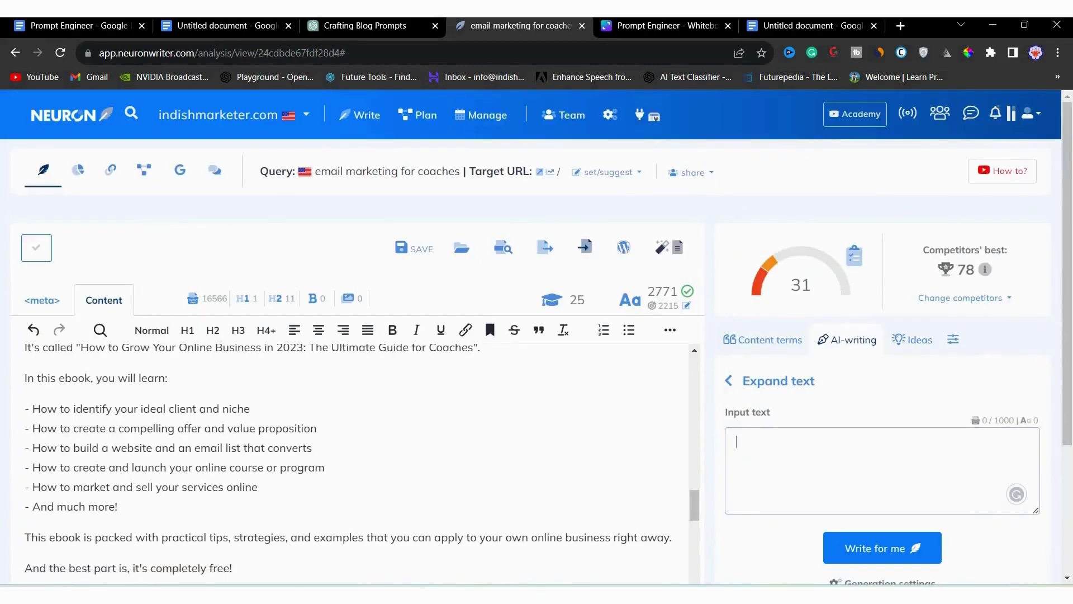